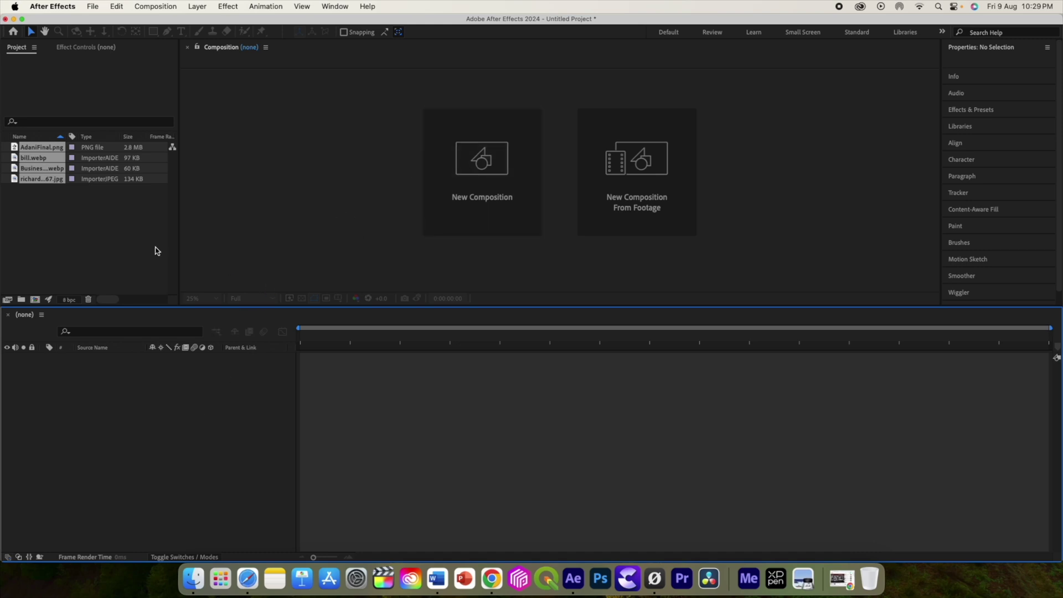
- Create a composition named master using the HD 1920x1080 24 fps preset
{"action": "left_click", "coordinate": [490, 171]}
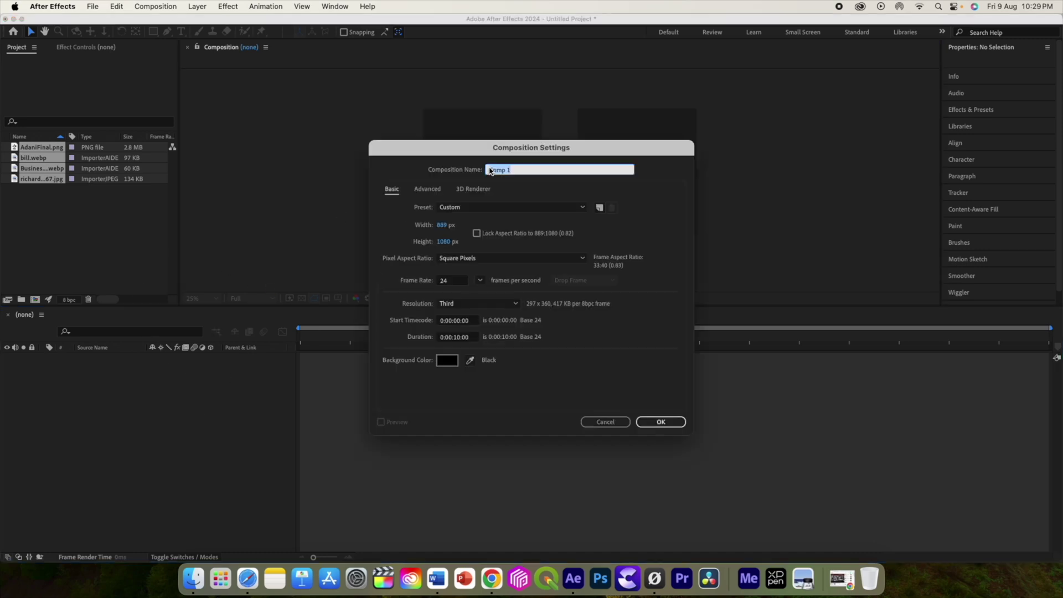
{"action": "left_click", "coordinate": [486, 205]}
{"action": "left_click", "coordinate": [481, 227]}
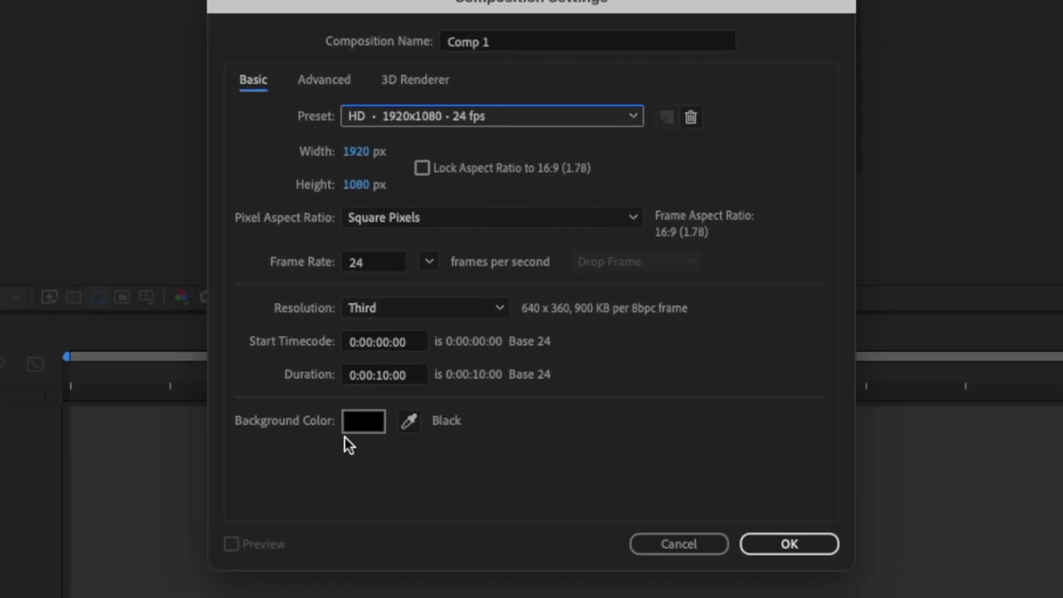
{"action": "left_click", "coordinate": [511, 43]}
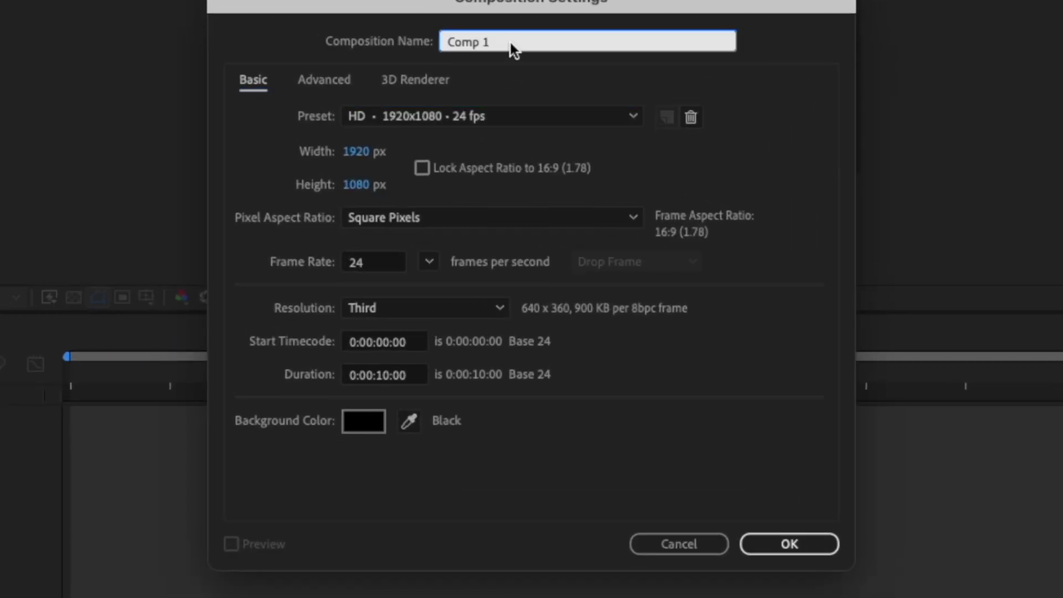
{"action": "type", "text": "master"}
{"action": "left_click", "coordinate": [785, 549]}
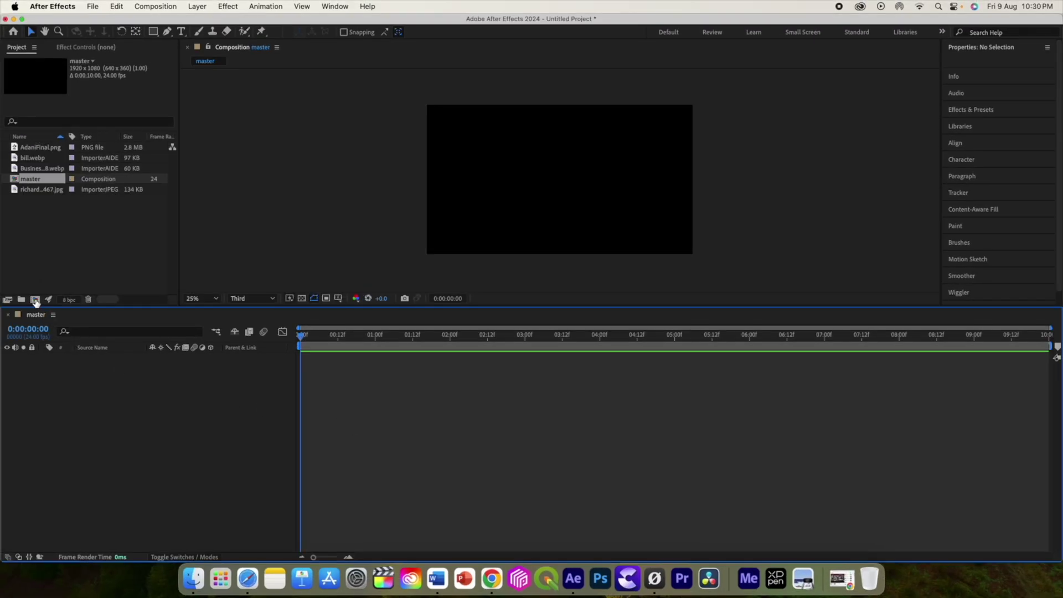
- Create a portrait composition named photo, 900 px wide and 1209 px high
{"action": "left_click", "coordinate": [35, 299]}
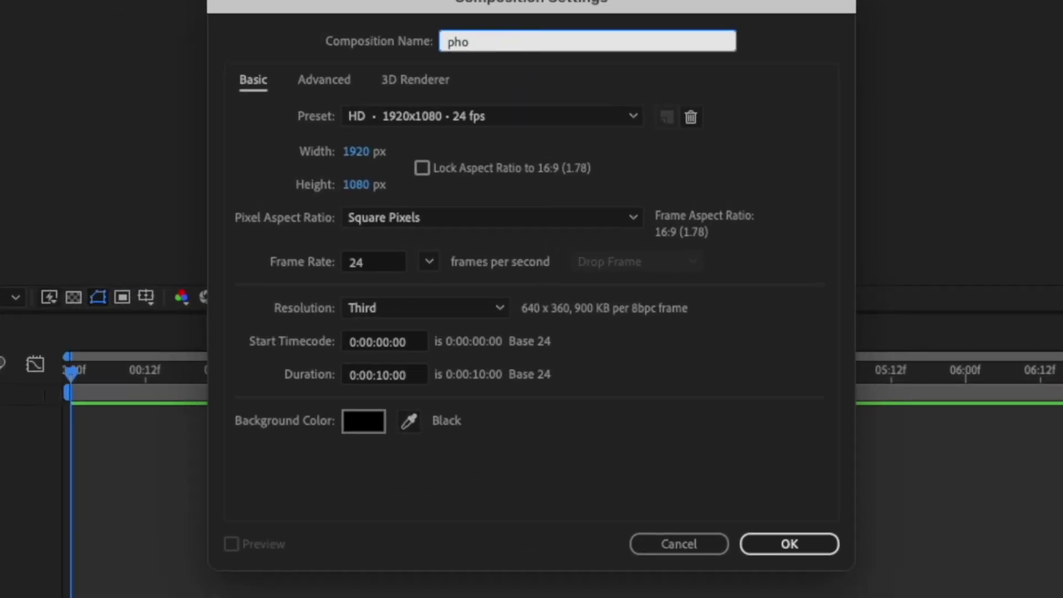
{"action": "left_click_drag", "start_coordinate": [359, 159], "coordinate": [84, 142]}
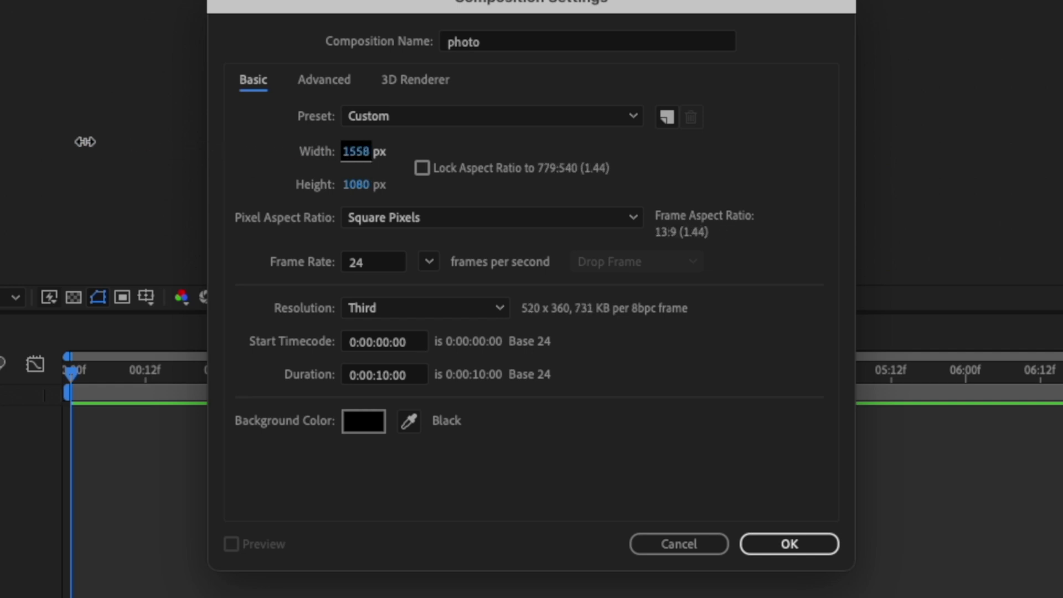
{"action": "left_click_drag", "start_coordinate": [261, 152], "coordinate": [0, 154]}
{"action": "left_click_drag", "start_coordinate": [363, 186], "coordinate": [428, 191]}
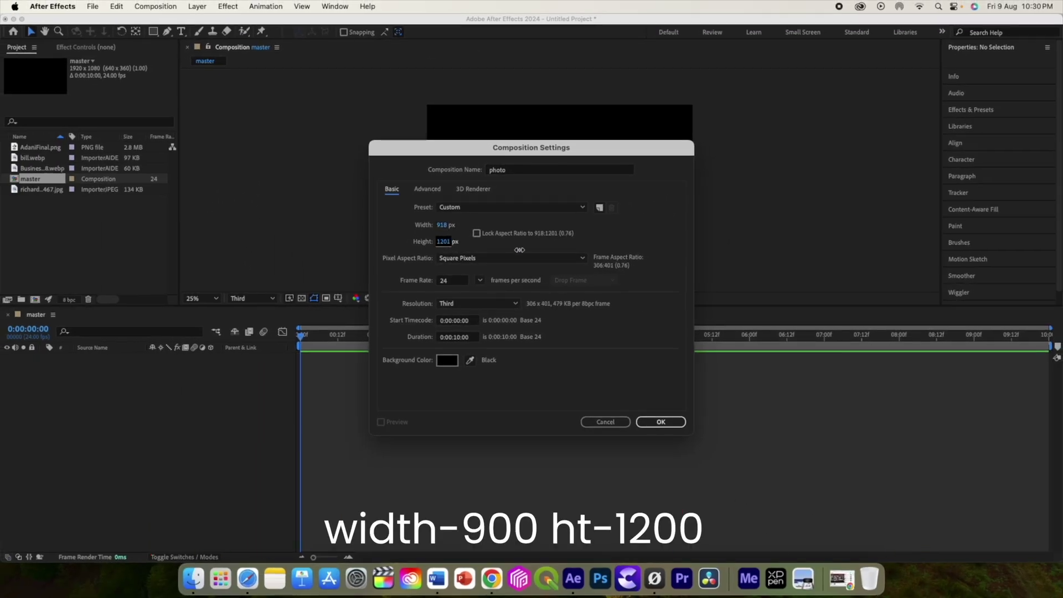
{"action": "left_click", "coordinate": [657, 421]}
- Add AdaniFinal.png to the photo composition, scale it to 114% and shift it so the face is centred in the frame
{"action": "left_click", "coordinate": [39, 147]}
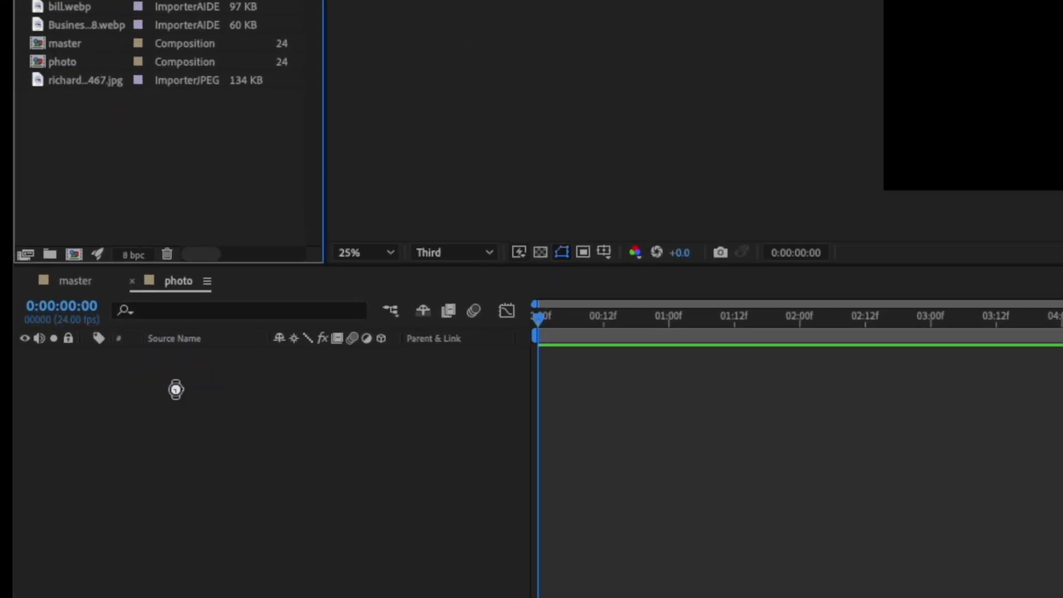
{"action": "left_click_drag", "start_coordinate": [175, 390], "coordinate": [176, 388]}
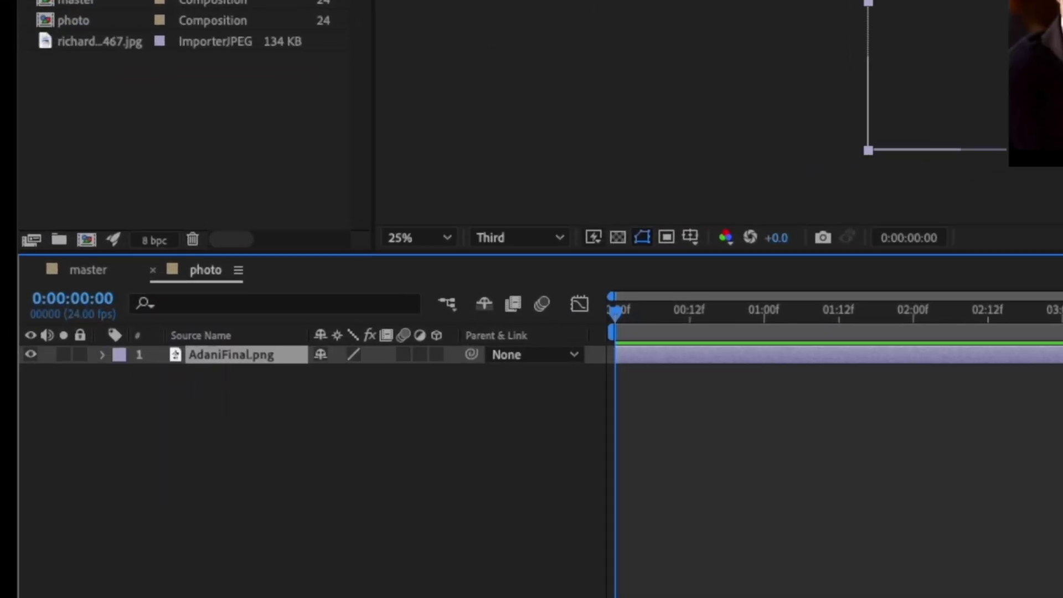
{"action": "key", "text": "s"}
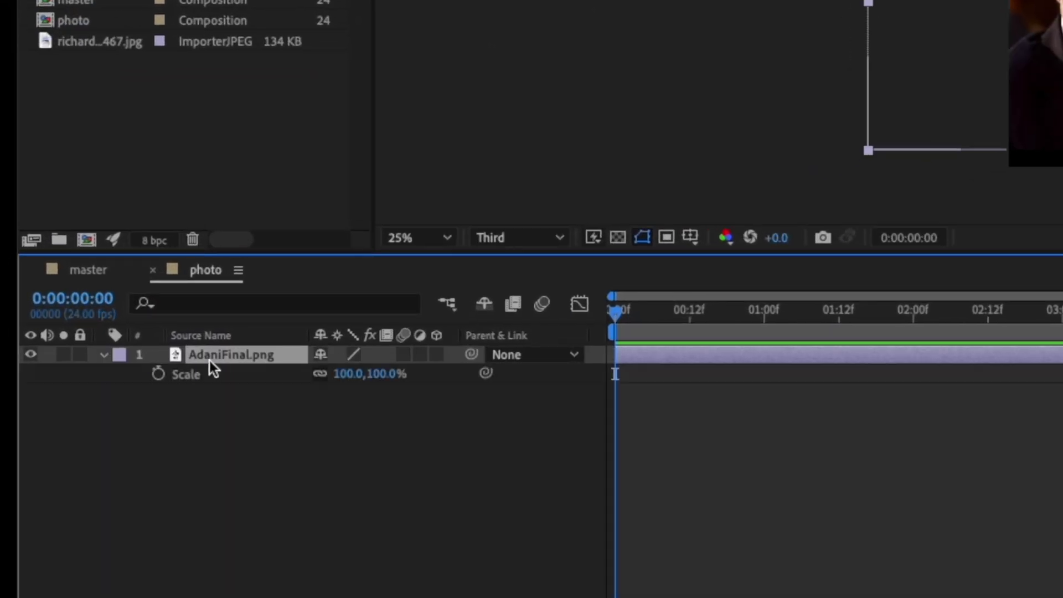
{"action": "left_click_drag", "start_coordinate": [343, 375], "coordinate": [359, 374]}
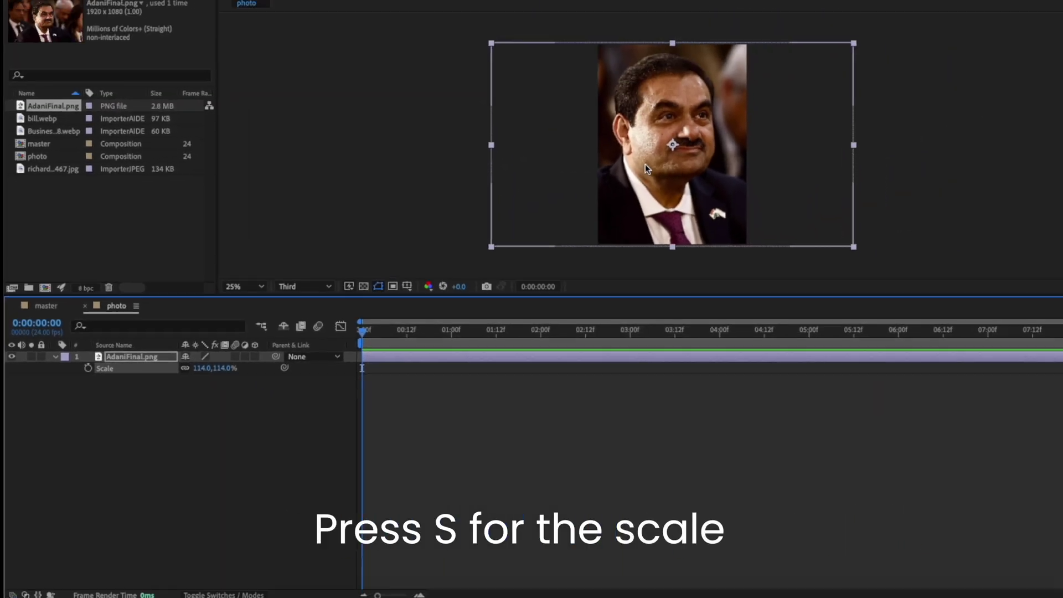
{"action": "left_click_drag", "start_coordinate": [560, 182], "coordinate": [568, 181]}
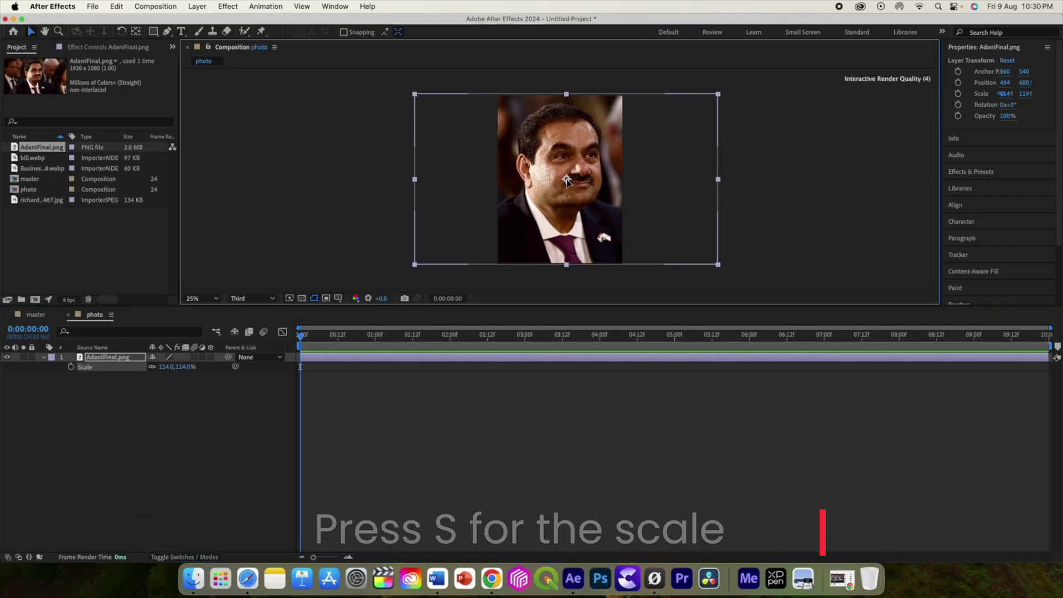
- Create a white solid in the photo composition and place it beneath the AdaniFinal.png layer
{"action": "left_click", "coordinate": [120, 415]}
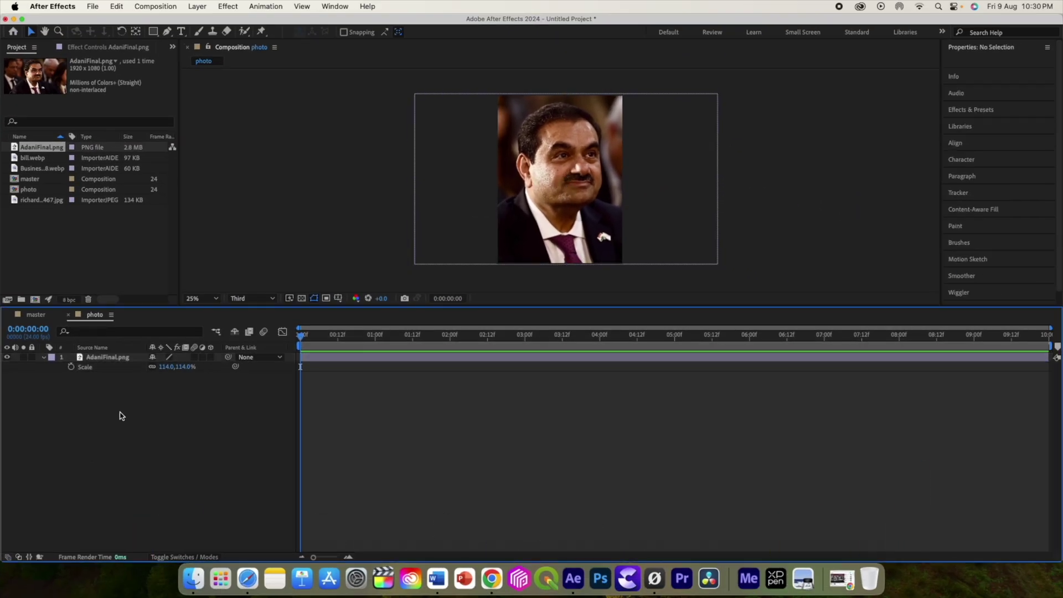
{"action": "right_click", "coordinate": [120, 413]}
{"action": "mouse_move", "coordinate": [235, 419]}
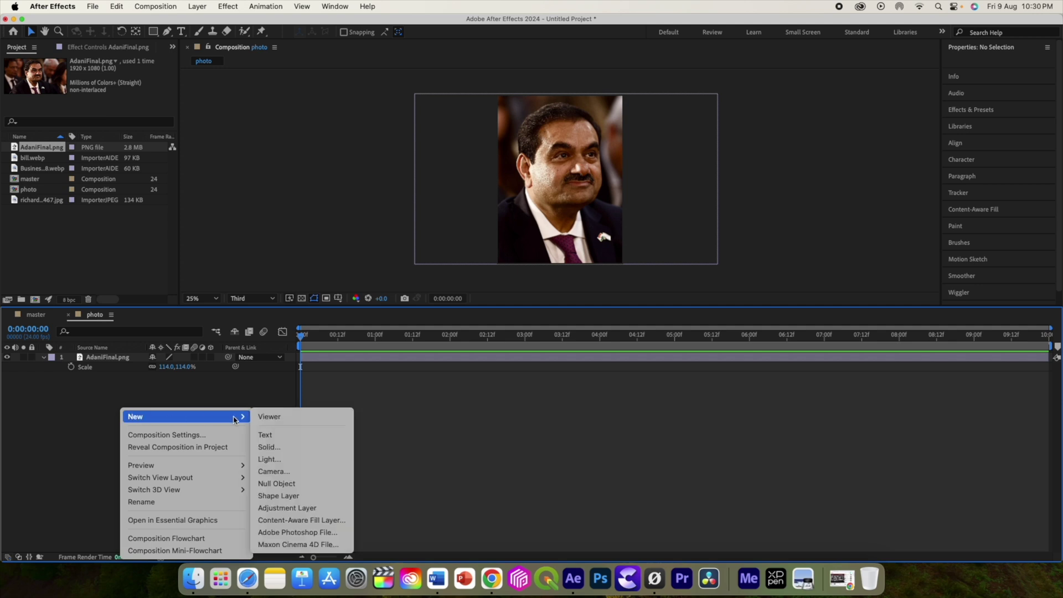
{"action": "left_click", "coordinate": [269, 447]}
{"action": "left_click", "coordinate": [528, 364]}
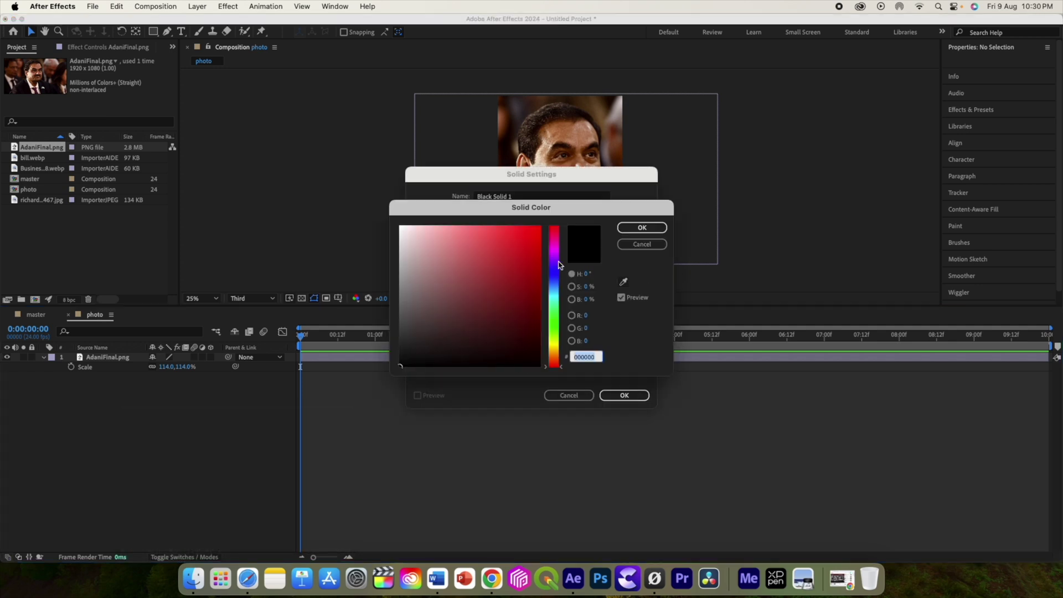
{"action": "left_click", "coordinate": [639, 227]}
{"action": "left_click", "coordinate": [624, 395]}
{"action": "left_click_drag", "start_coordinate": [108, 357], "coordinate": [110, 383]}
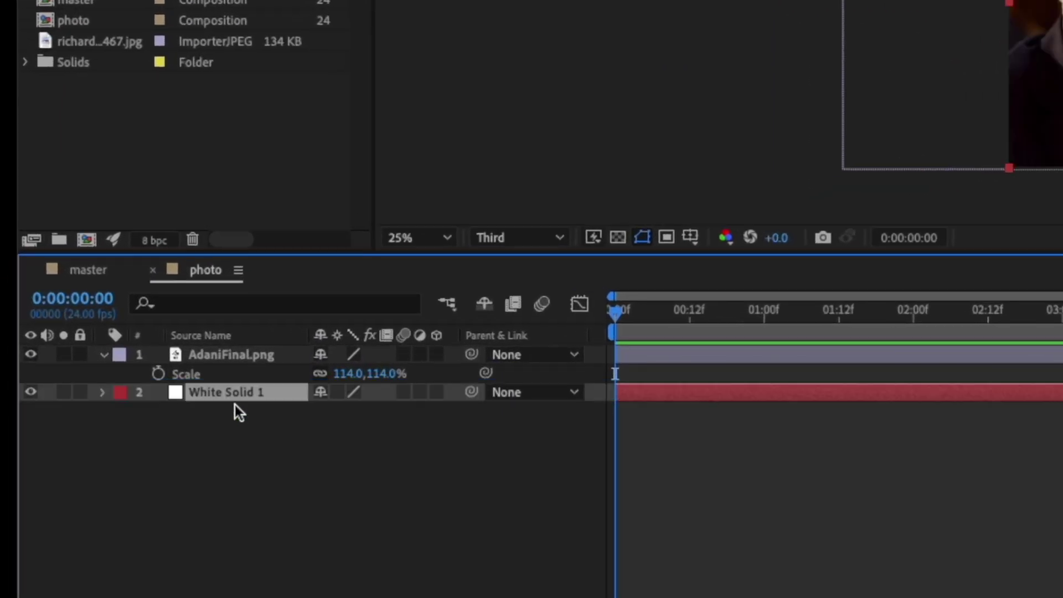
- Draw a rectangular mask on the AdaniFinal.png layer, leaving a thin white border with a thicker strip along the bottom
{"action": "left_click", "coordinate": [219, 355]}
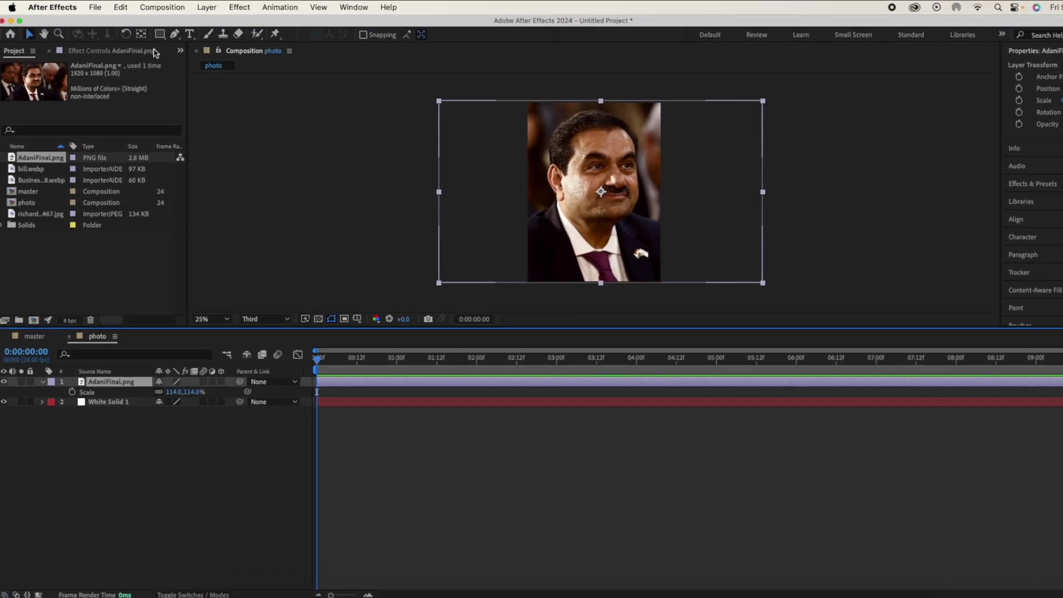
{"action": "left_click", "coordinate": [158, 33]}
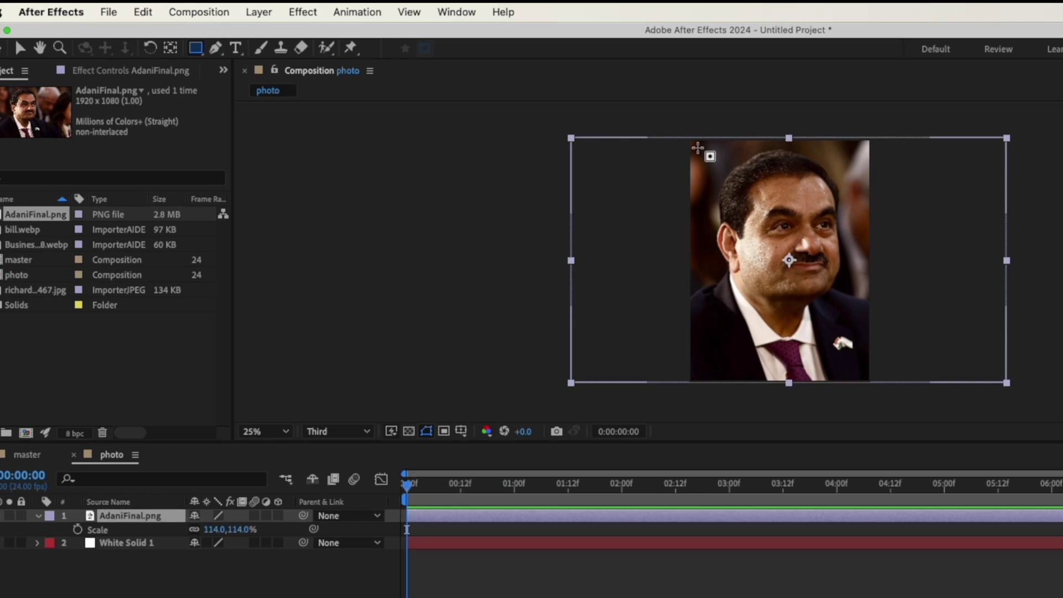
{"action": "left_click_drag", "start_coordinate": [944, 207], "coordinate": [620, 252]}
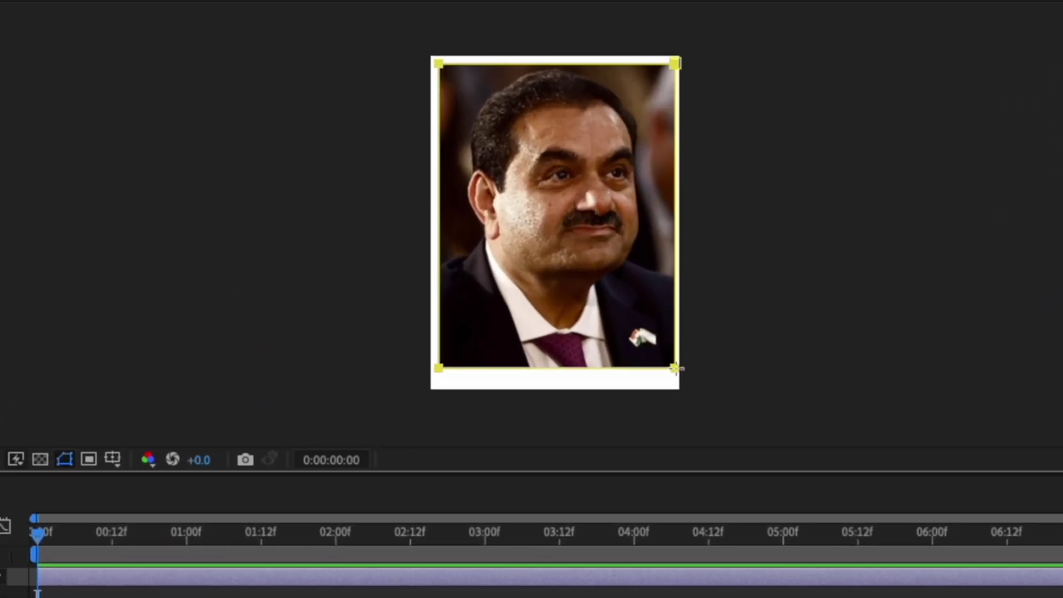
{"action": "left_click_drag", "start_coordinate": [677, 371], "coordinate": [676, 372]}
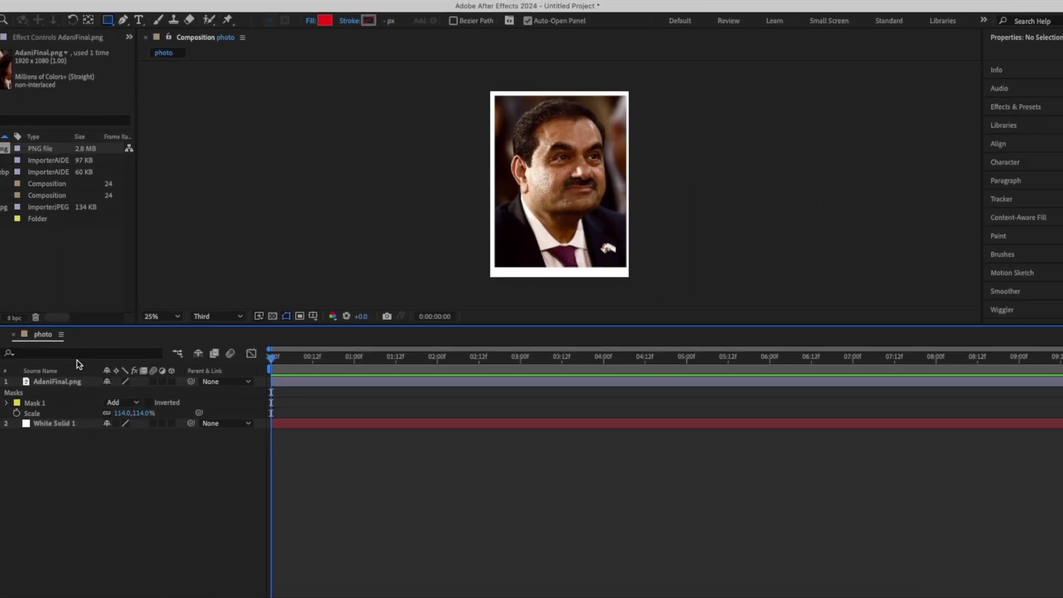
- Apply the Turbulent Displace effect to the AdaniFinal.png layer and set its amount to 30
{"action": "left_click", "coordinate": [129, 354]}
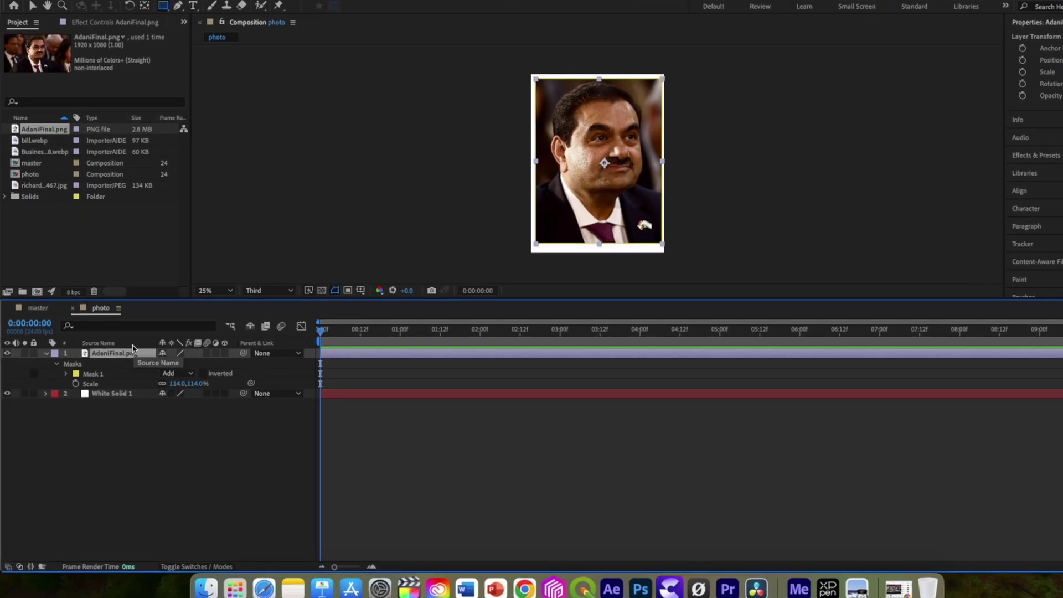
{"action": "key", "text": "ctrl+space"}
{"action": "type", "text": "tur"}
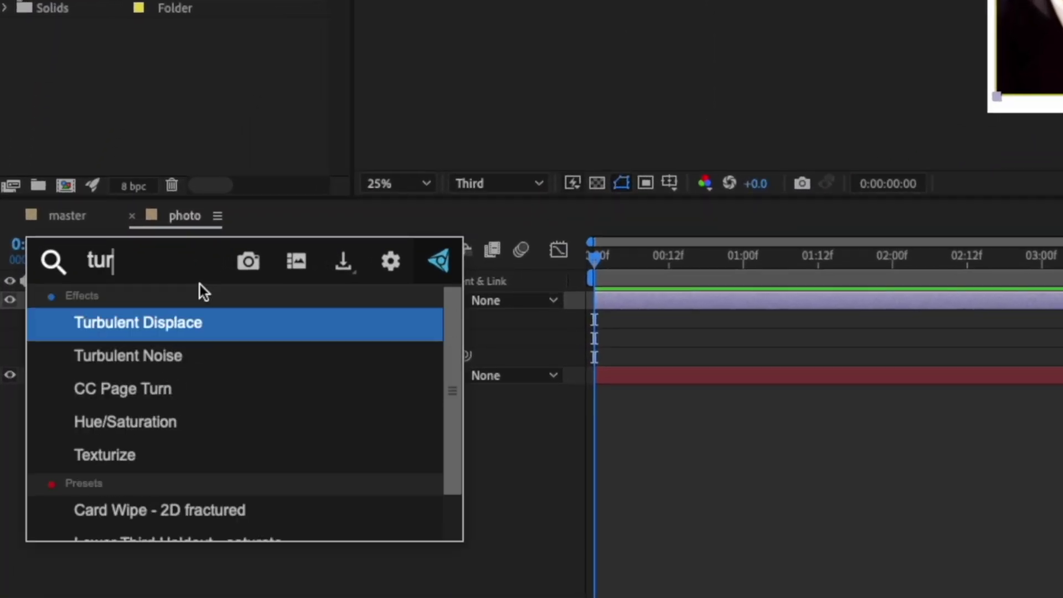
{"action": "left_click", "coordinate": [182, 327]}
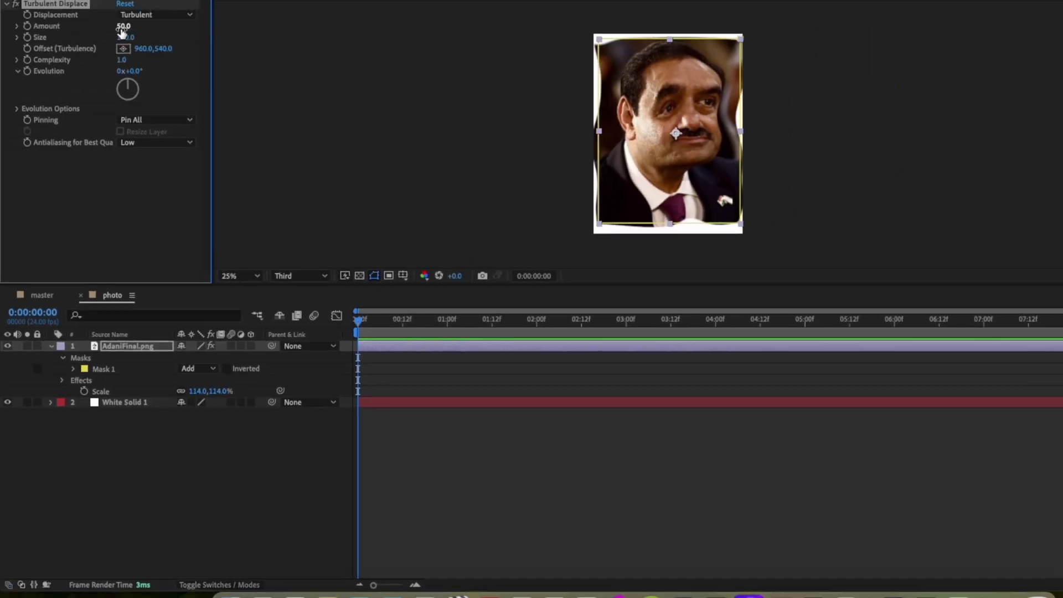
{"action": "left_click", "coordinate": [127, 18]}
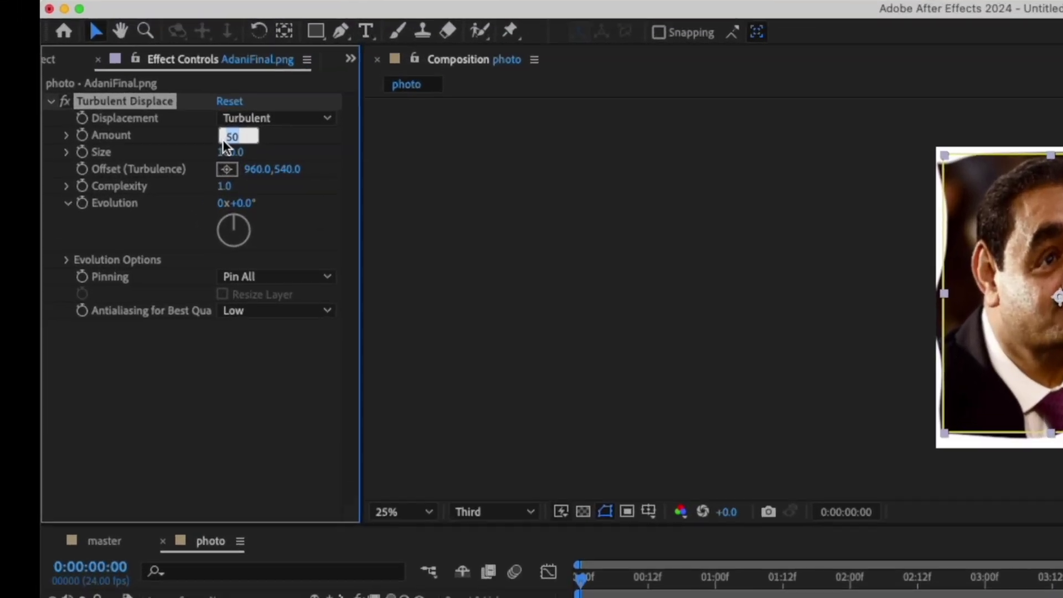
{"action": "type", "text": "30"}
{"action": "key", "text": "Return"}
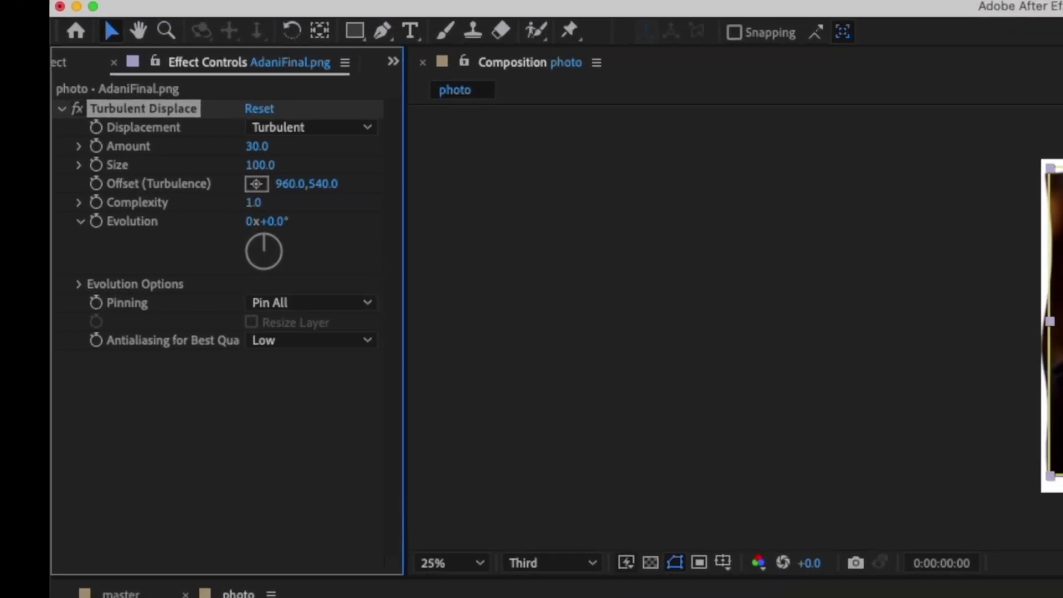
- Set the Turbulent Displace size to 2 and switch the preview resolution to Full to check the roughened edges up close
{"action": "left_click", "coordinate": [258, 167]}
{"action": "type", "text": "2"}
{"action": "key", "text": "Return"}
{"action": "left_click", "coordinate": [574, 564]}
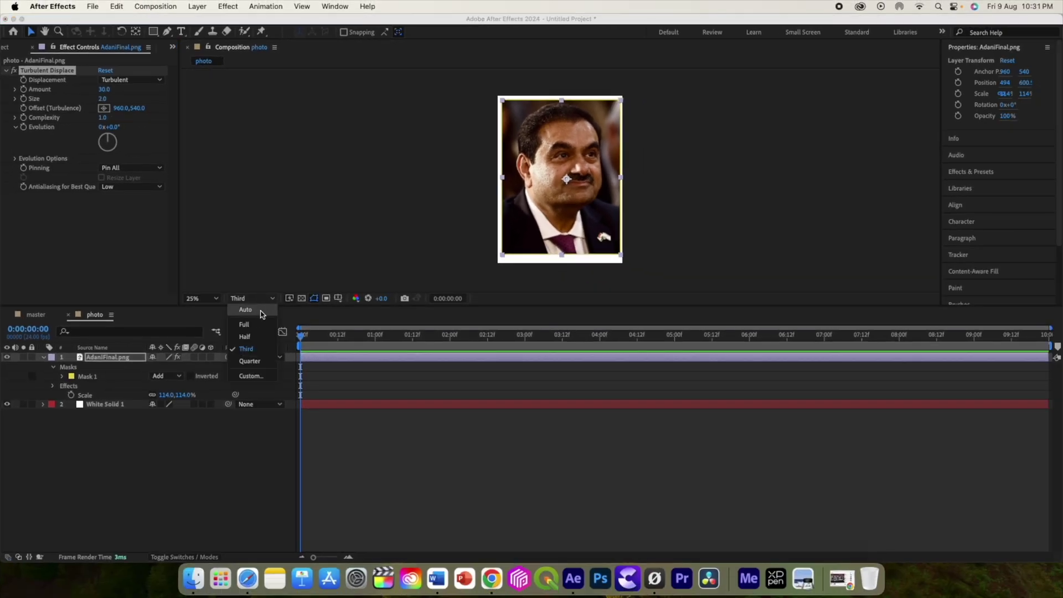
{"action": "left_click", "coordinate": [263, 325]}
{"action": "key", "text": "period"}
{"action": "key", "text": "period"}
{"action": "key", "text": "period"}
{"action": "key", "text": "period"}
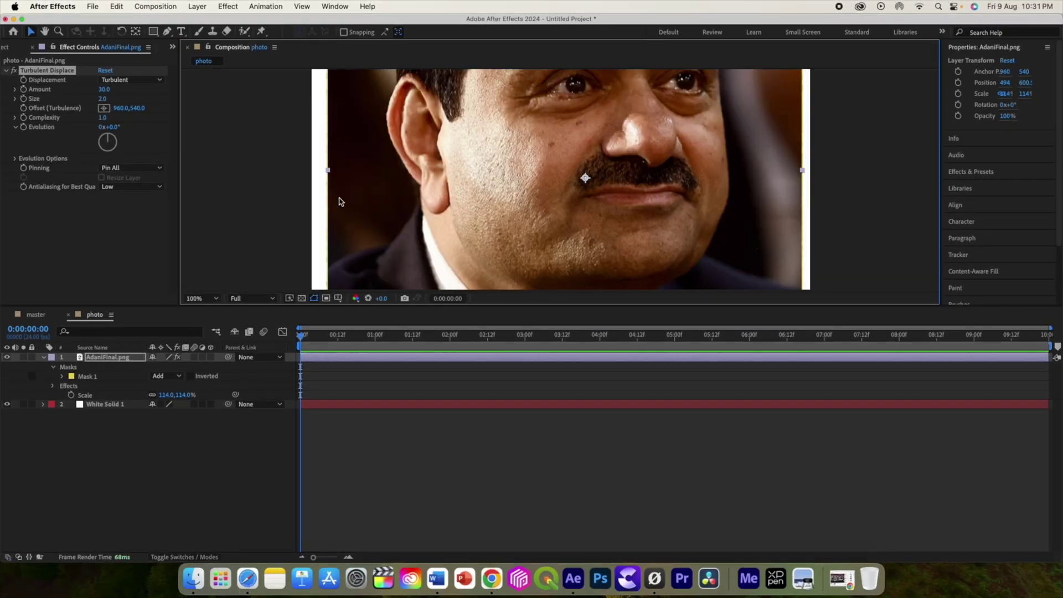
{"action": "left_click", "coordinate": [199, 439]}
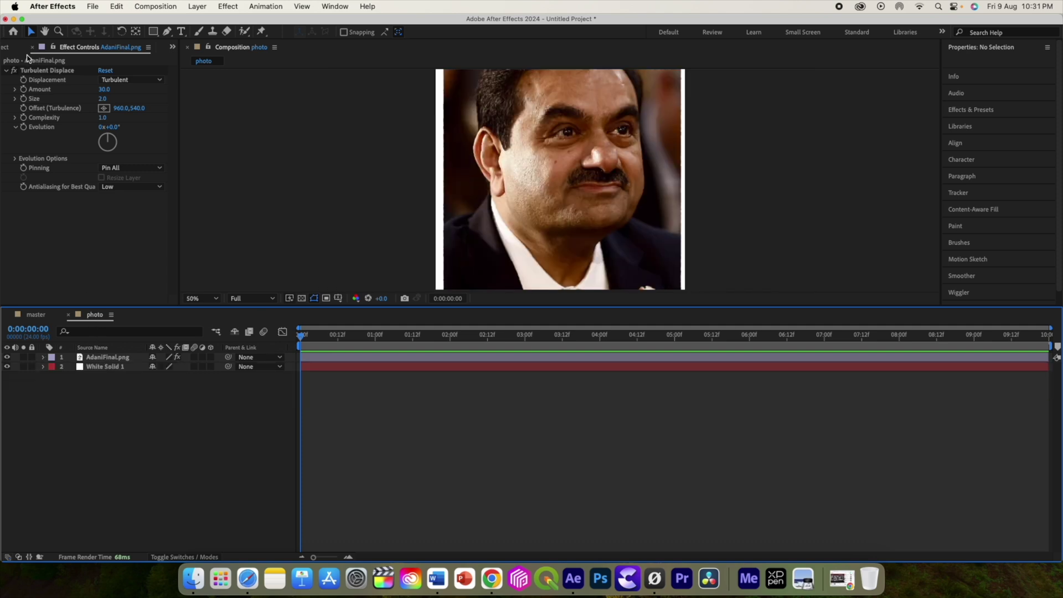
- Duplicate the photo composition three times in the project
{"action": "left_click", "coordinate": [8, 50]}
{"action": "left_click", "coordinate": [34, 190]}
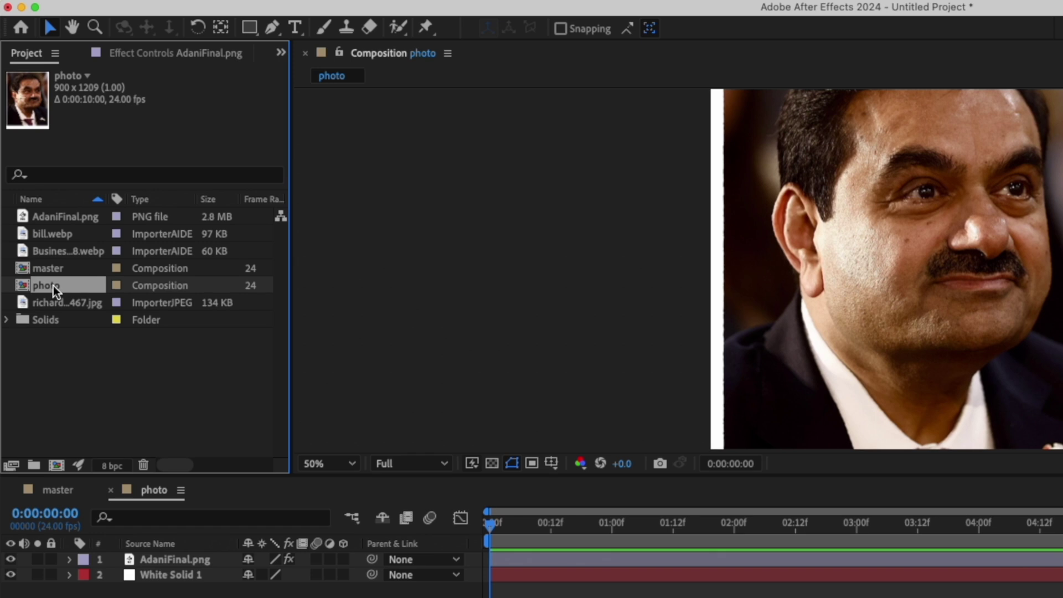
{"action": "key", "text": "super+d"}
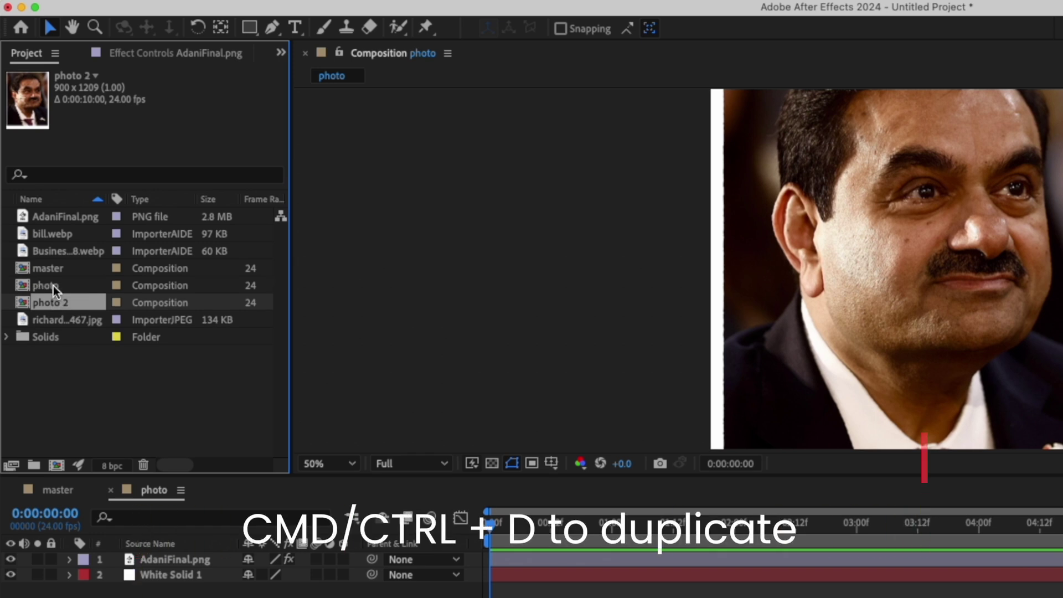
{"action": "key", "text": "super+d"}
{"action": "key", "text": "super+d"}
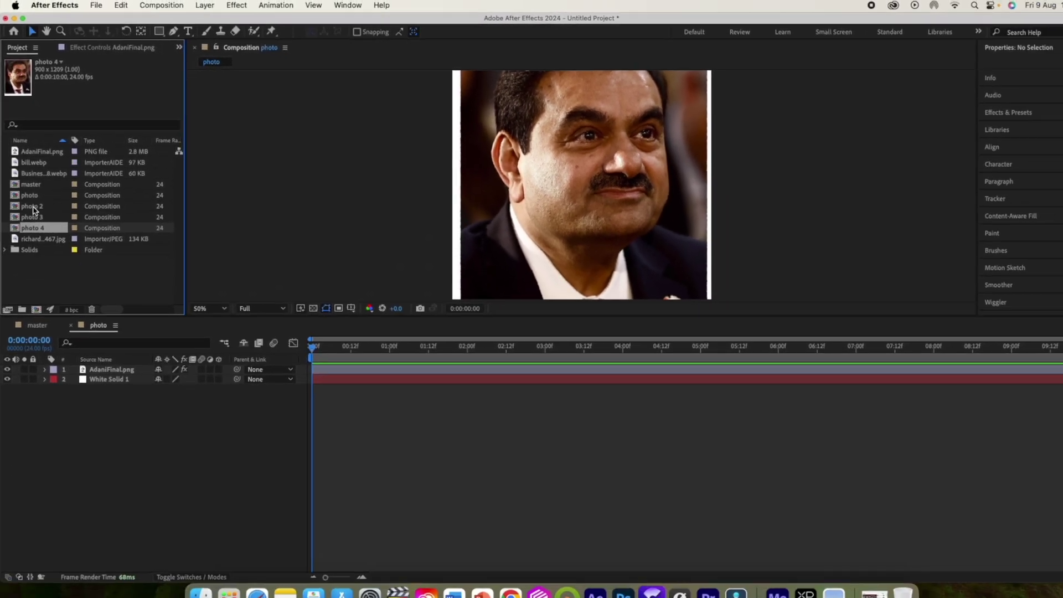
- Open the photo 2 composition and replace its AdaniFinal.png layer source with the Business webp image
{"action": "double_click", "coordinate": [33, 207]}
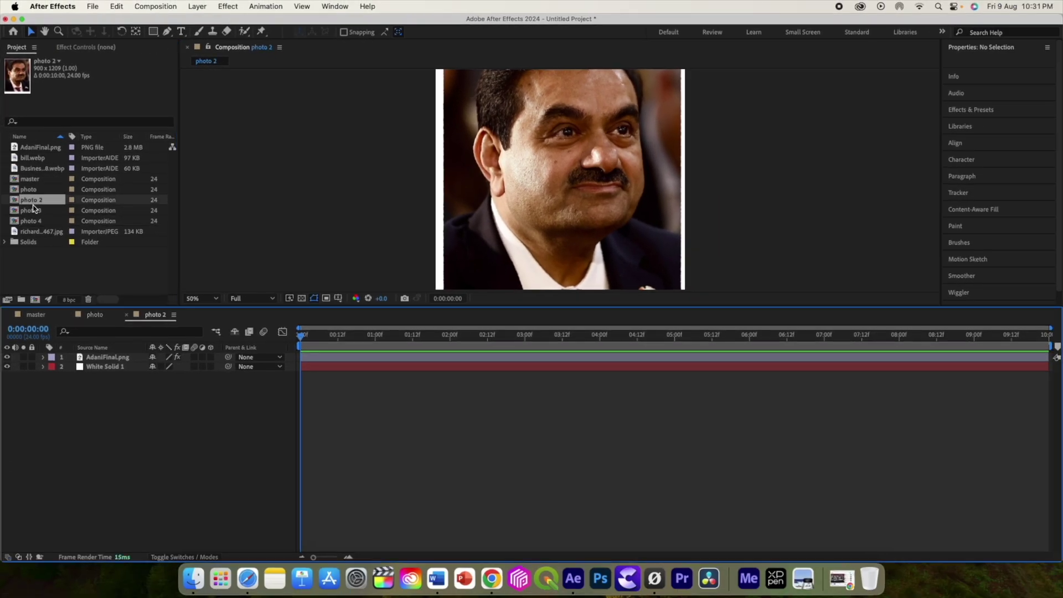
{"action": "left_click", "coordinate": [124, 357]}
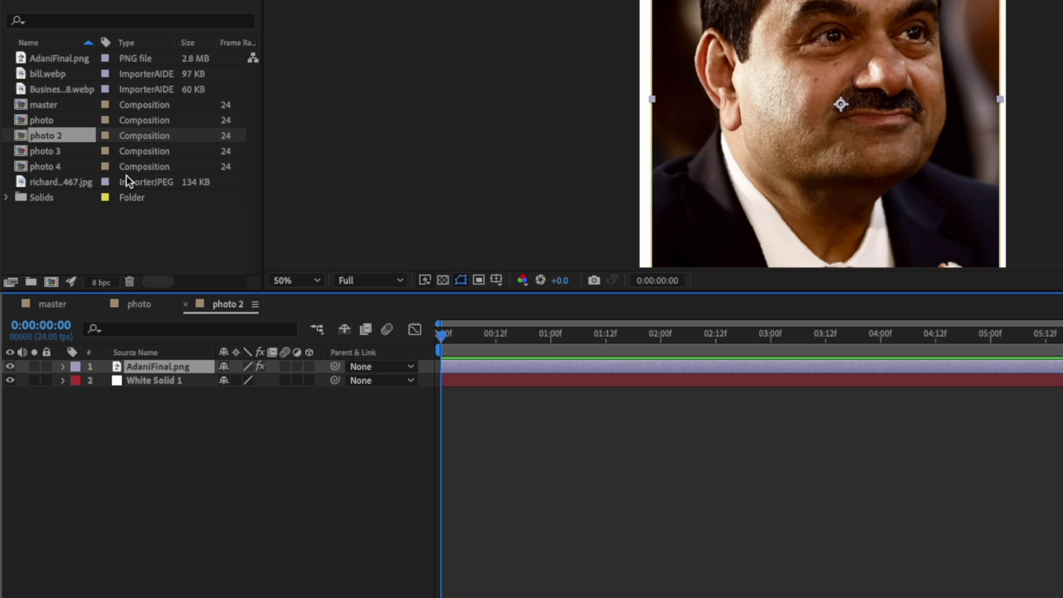
{"action": "left_click_drag", "start_coordinate": [48, 89], "coordinate": [143, 369]}
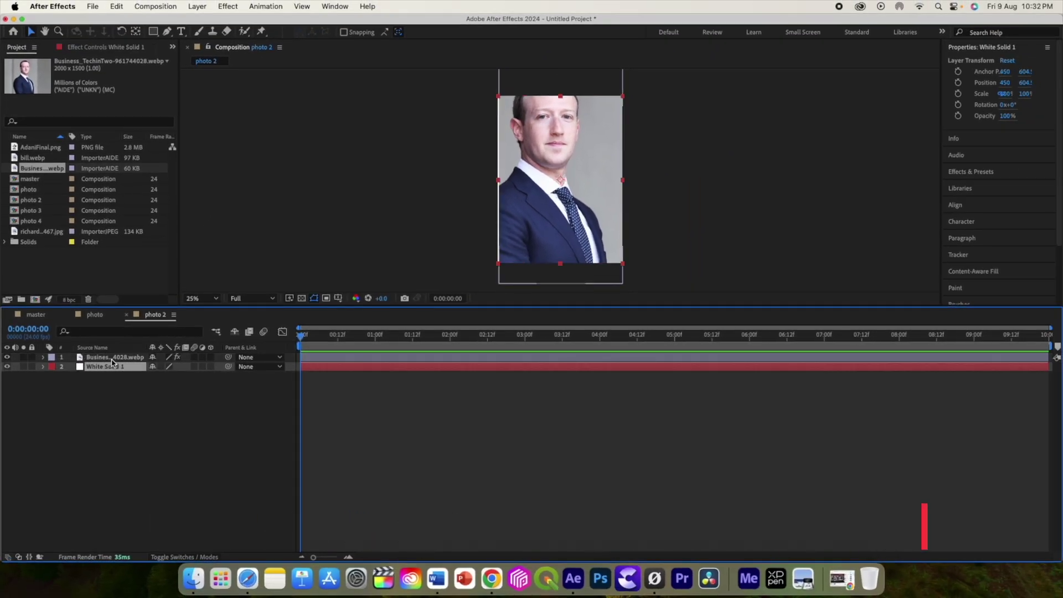
- Delete the old Mask 1 from the replaced portrait layer in photo 2
{"action": "left_click", "coordinate": [112, 359]}
{"action": "key", "text": "m"}
{"action": "left_click", "coordinate": [96, 368]}
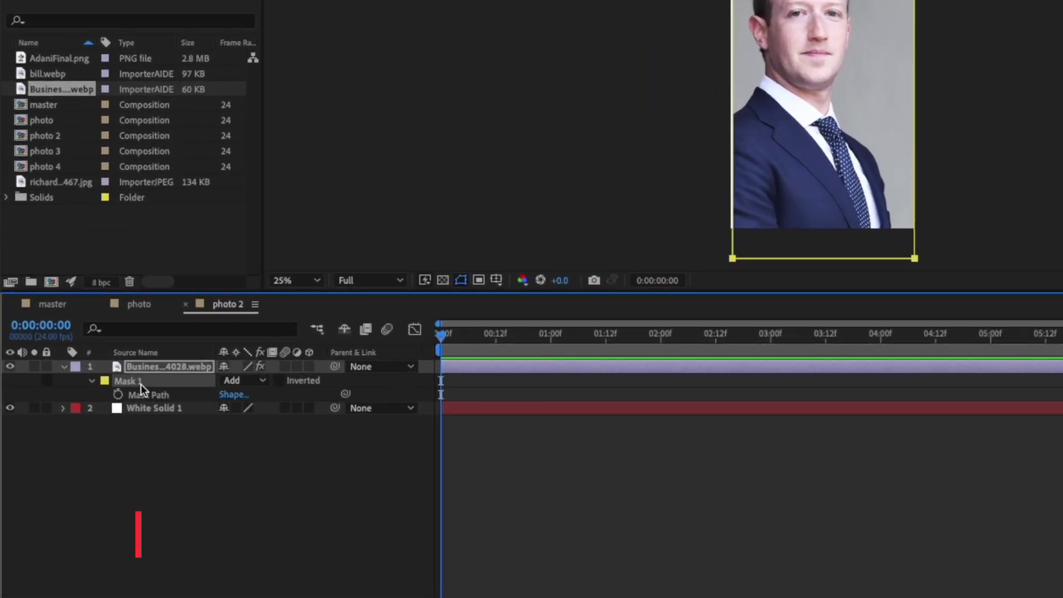
{"action": "key", "text": "m"}
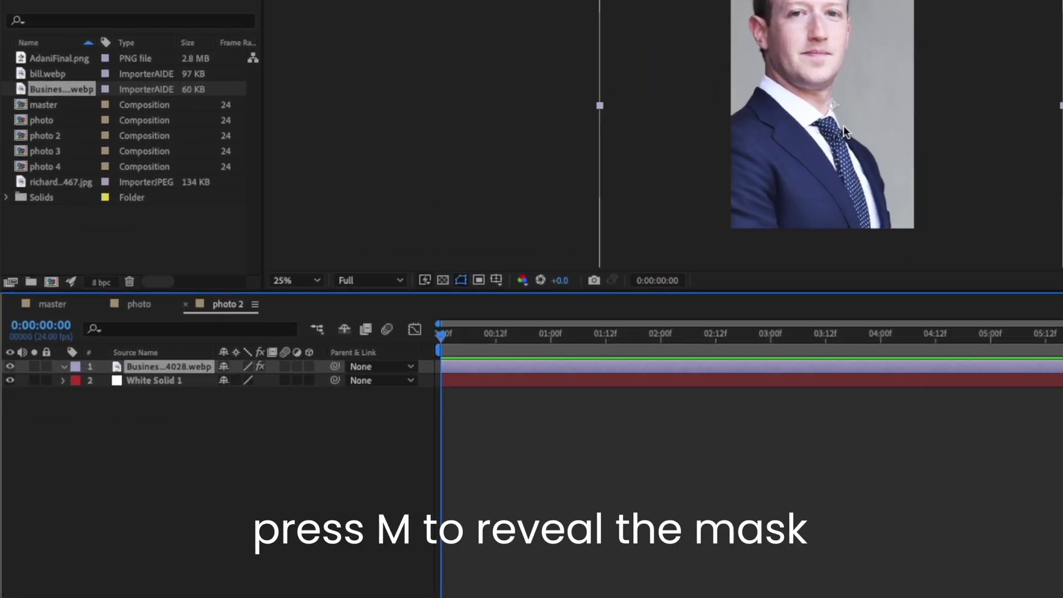
- Reposition the new portrait in the frame and draw a rectangular mask that leaves a white border with a thicker bottom strip
{"action": "left_click_drag", "start_coordinate": [835, 105], "coordinate": [856, 146]}
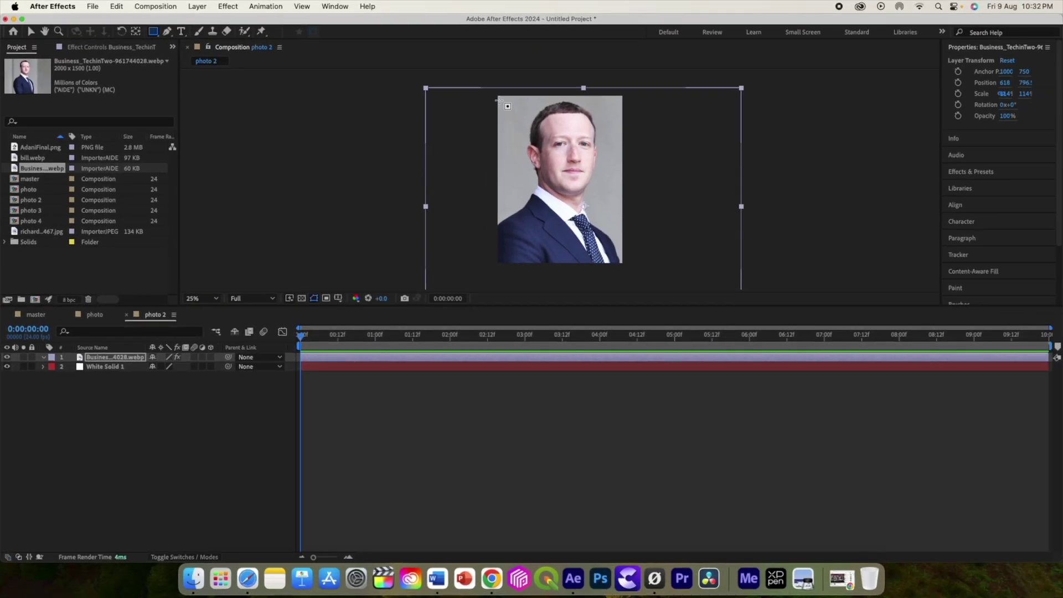
{"action": "left_click_drag", "start_coordinate": [501, 99], "coordinate": [617, 252]}
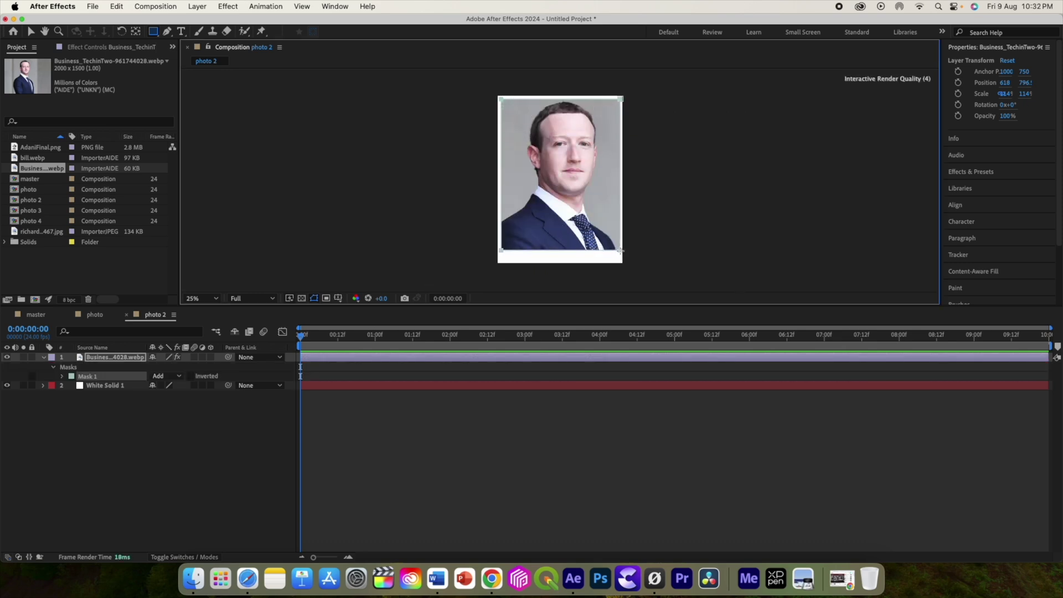
{"action": "left_click", "coordinate": [59, 454]}
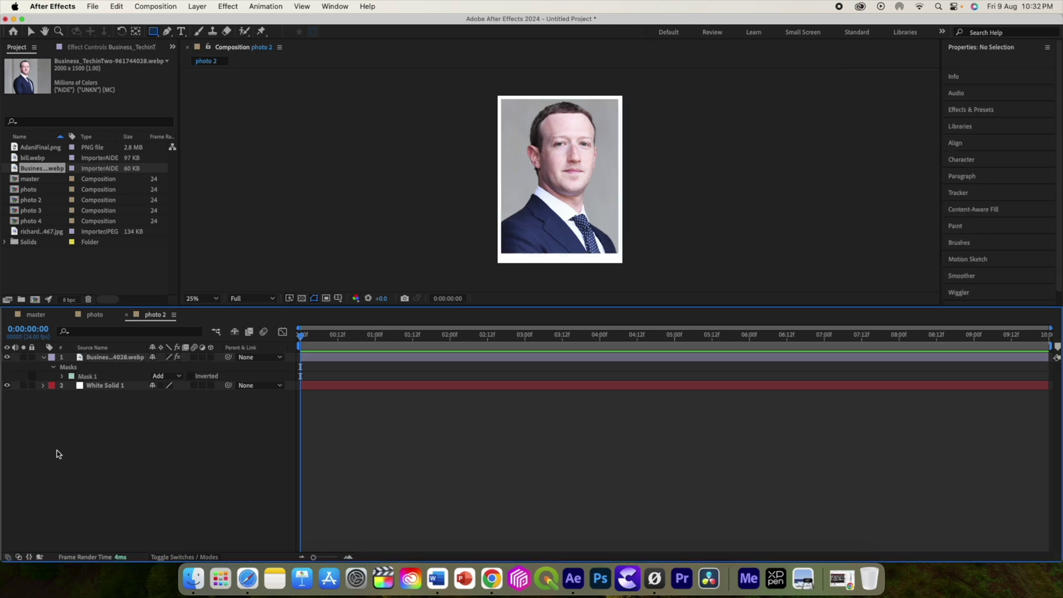
- Open the photo 3 composition and replace its portrait layer source with bill.webp
{"action": "left_click", "coordinate": [43, 358]}
{"action": "double_click", "coordinate": [37, 213]}
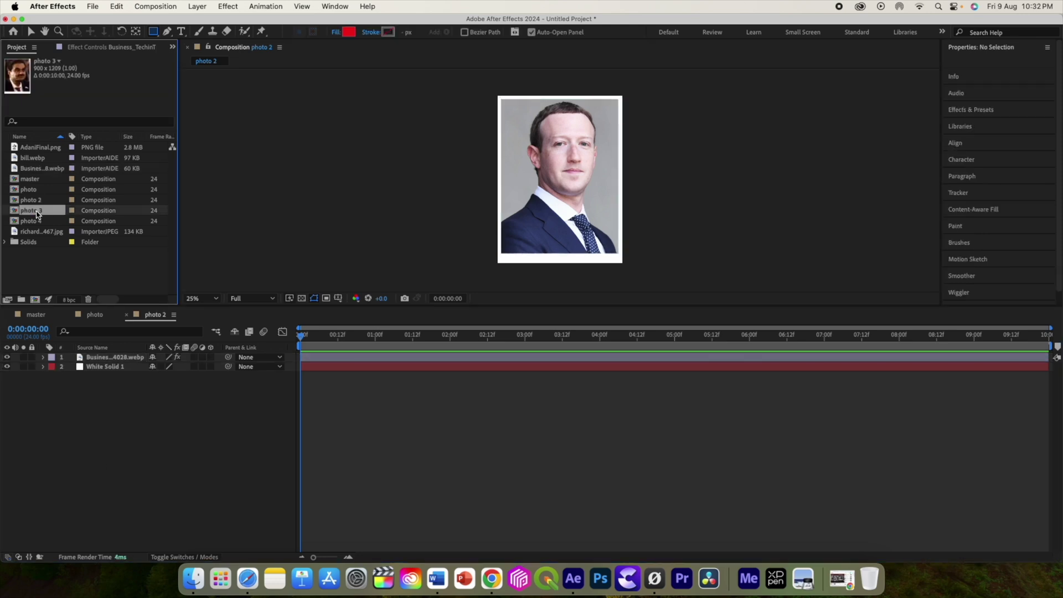
{"action": "left_click", "coordinate": [105, 358]}
{"action": "left_click", "coordinate": [38, 170]}
{"action": "left_click_drag", "start_coordinate": [37, 158], "coordinate": [106, 357]}
- Fit the bill.webp portrait in the photo 3 frame at 99% scale and draw a rectangle inside the edges for the white border
{"action": "key", "text": "v"}
{"action": "scroll", "coordinate": [403, 118], "scroll_direction": "down", "scroll_amount": 2}
{"action": "left_click", "coordinate": [403, 118]}
{"action": "left_click", "coordinate": [101, 359]}
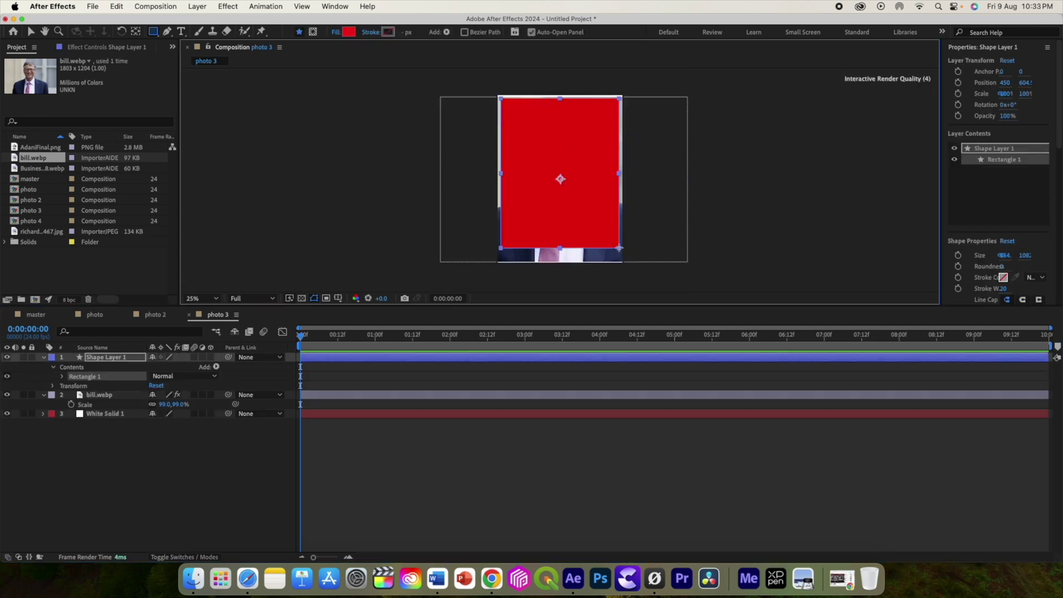
{"action": "left_click", "coordinate": [92, 399]}
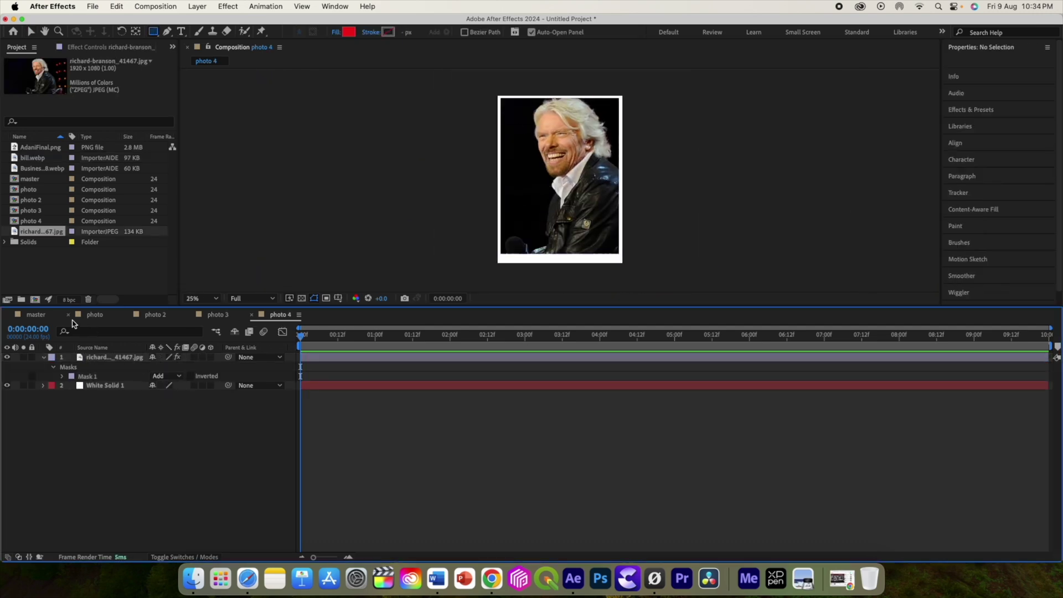
- Open the master composition and add the photo, photo 2, photo 3 and photo 4 compositions to it as layers
{"action": "left_click", "coordinate": [35, 314]}
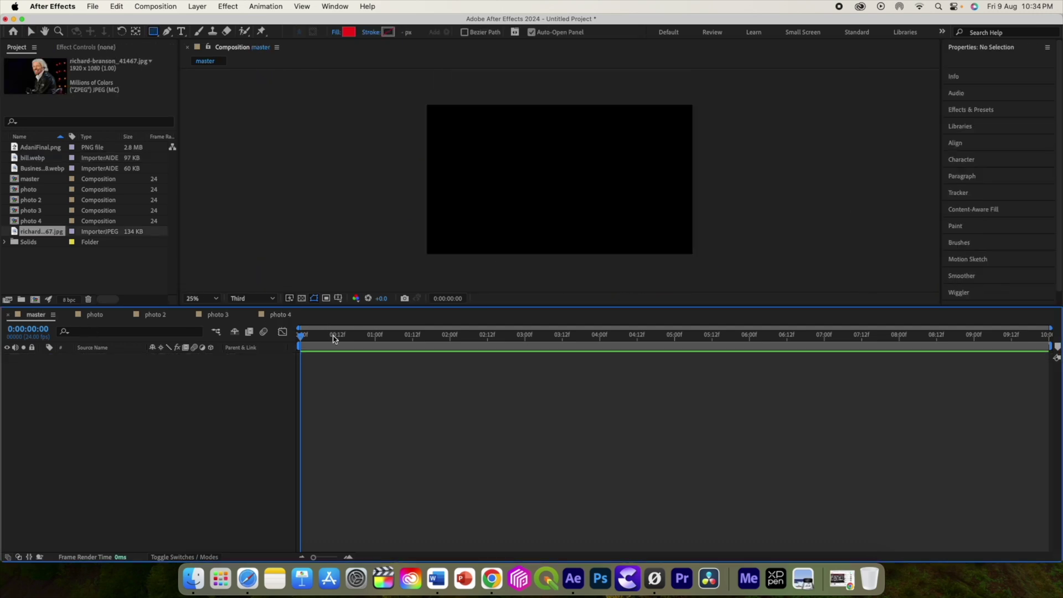
{"action": "left_click", "coordinate": [29, 190]}
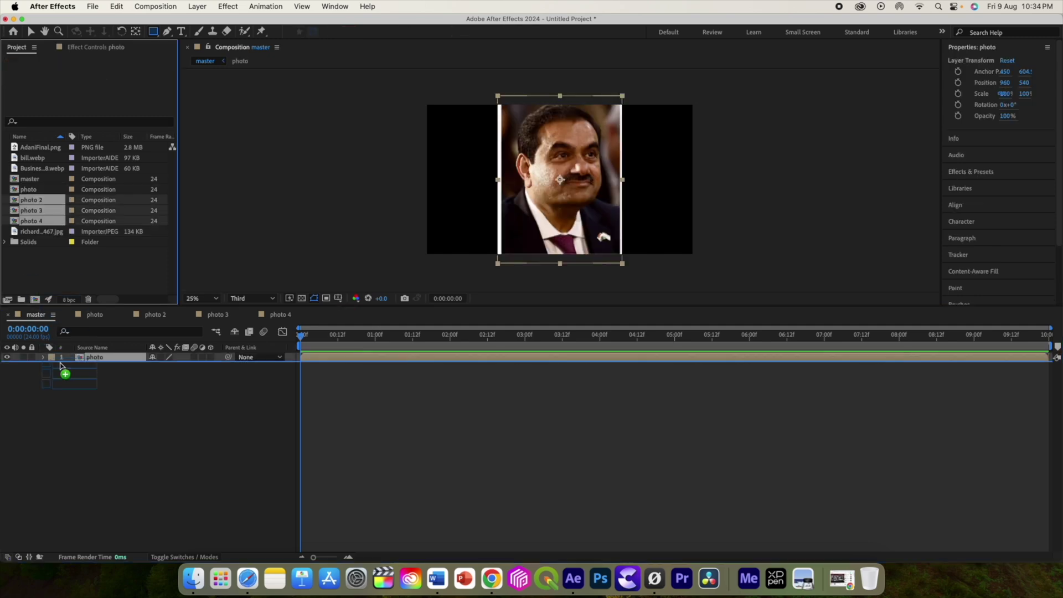
{"action": "left_click_drag", "start_coordinate": [62, 369], "coordinate": [69, 375]}
{"action": "left_click", "coordinate": [104, 411]}
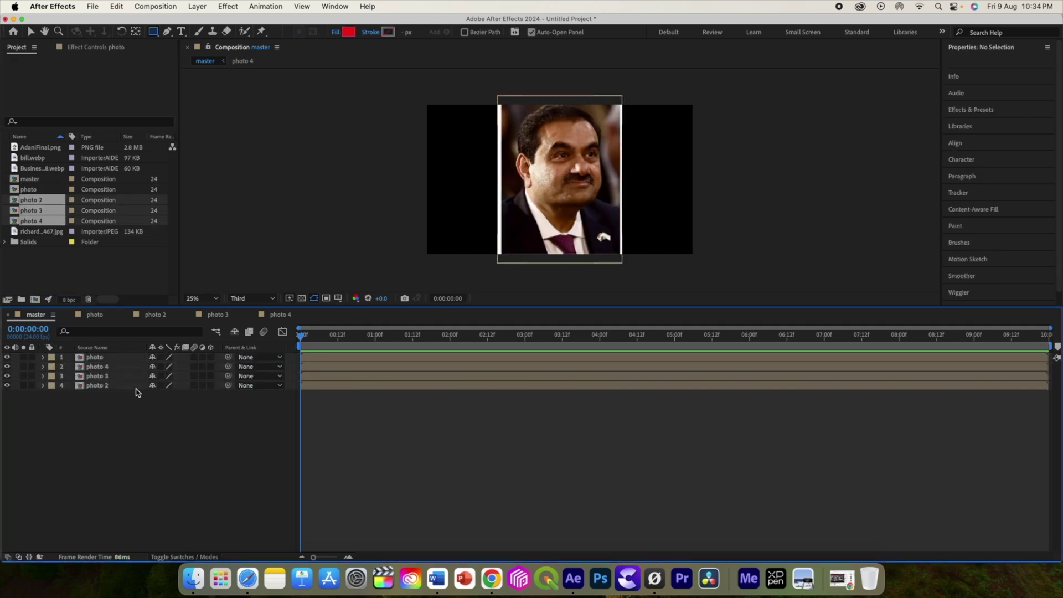
- Make all four photo layers 3D and add a new camera to the master composition
{"action": "left_click", "coordinate": [96, 359]}
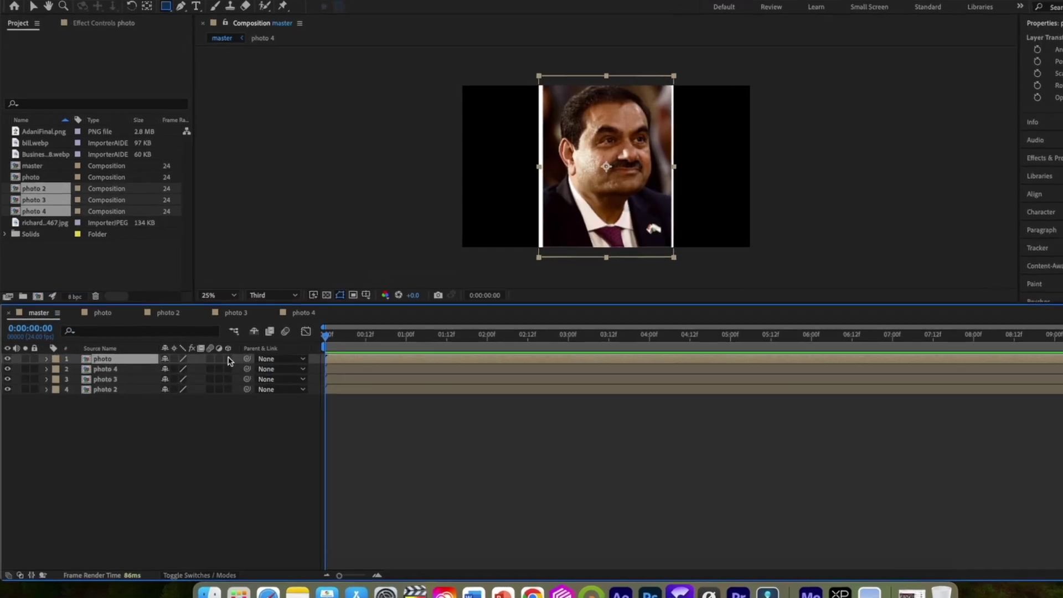
{"action": "left_click_drag", "start_coordinate": [211, 358], "coordinate": [211, 386]}
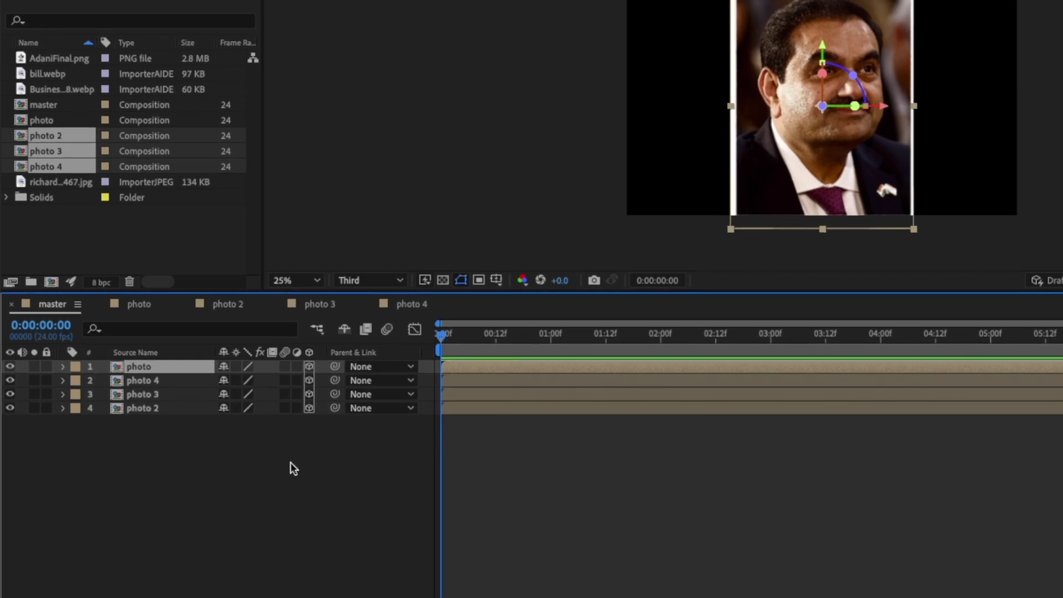
{"action": "right_click", "coordinate": [290, 463]}
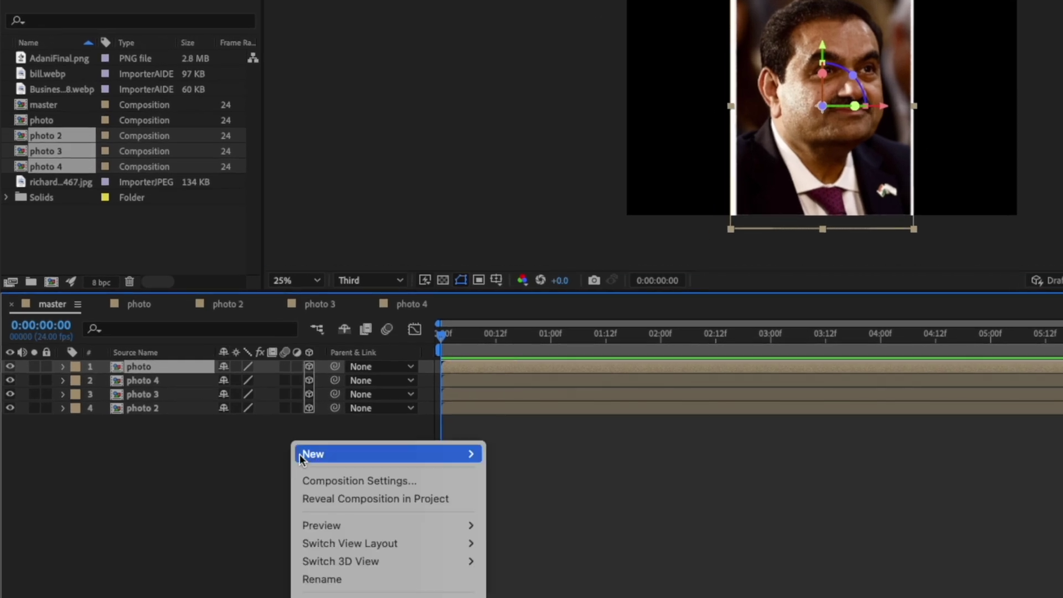
{"action": "mouse_move", "coordinate": [316, 454]}
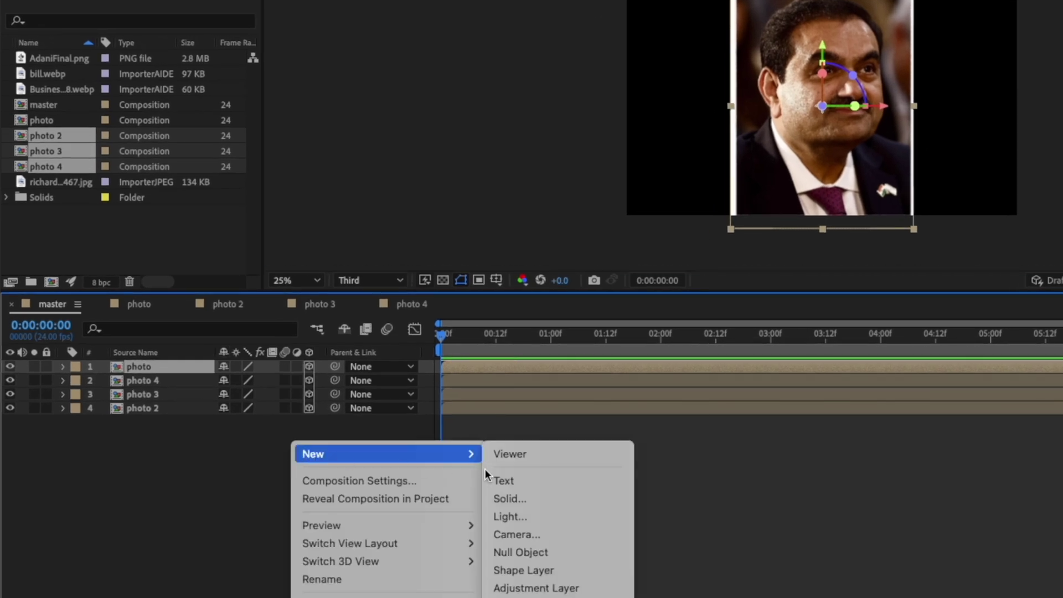
{"action": "left_click", "coordinate": [534, 531]}
{"action": "left_click", "coordinate": [1029, 449]}
- Add a null object, make it a 3D layer, and parent Camera 1 to it
{"action": "right_click", "coordinate": [254, 482]}
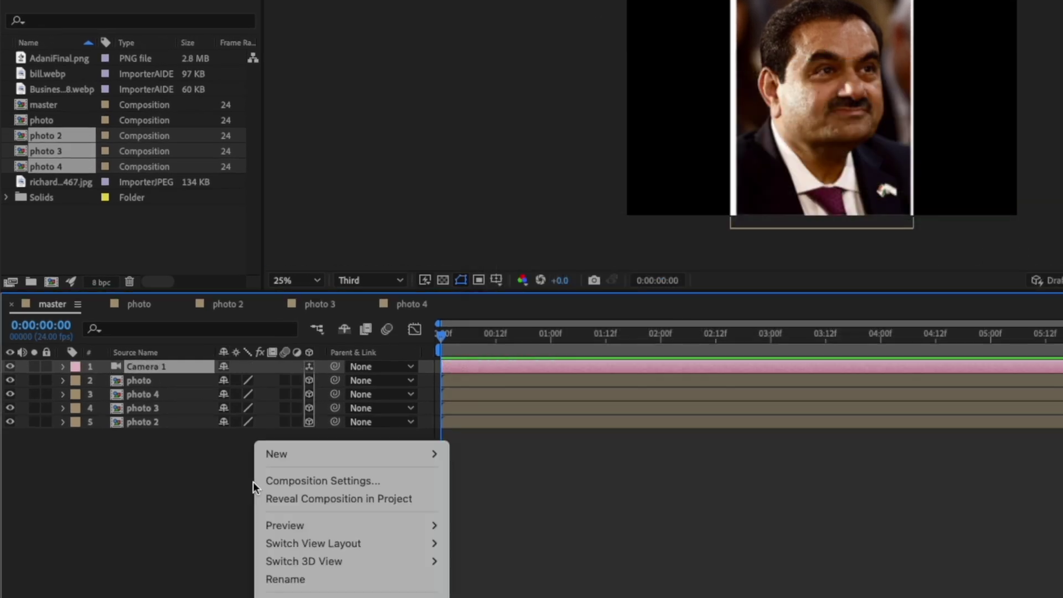
{"action": "mouse_move", "coordinate": [296, 459]}
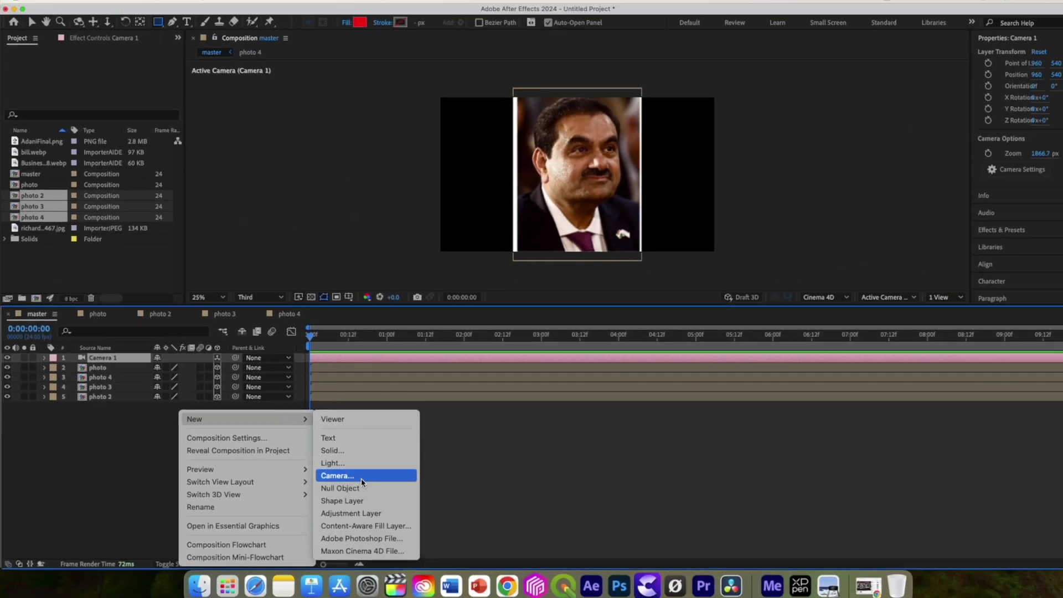
{"action": "left_click", "coordinate": [484, 552]}
{"action": "left_click", "coordinate": [210, 357]}
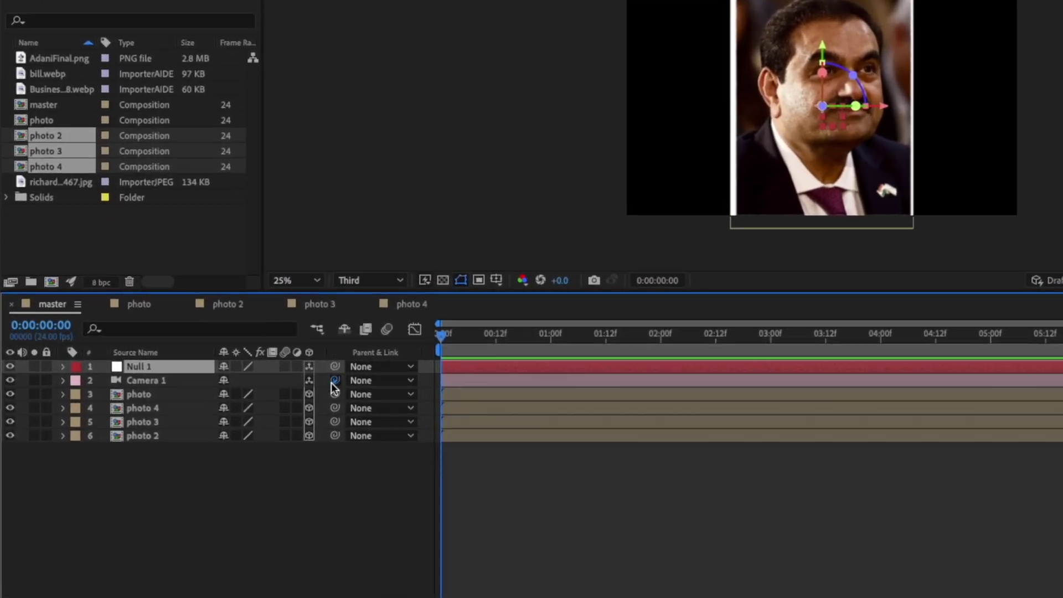
{"action": "left_click_drag", "start_coordinate": [333, 383], "coordinate": [141, 366]}
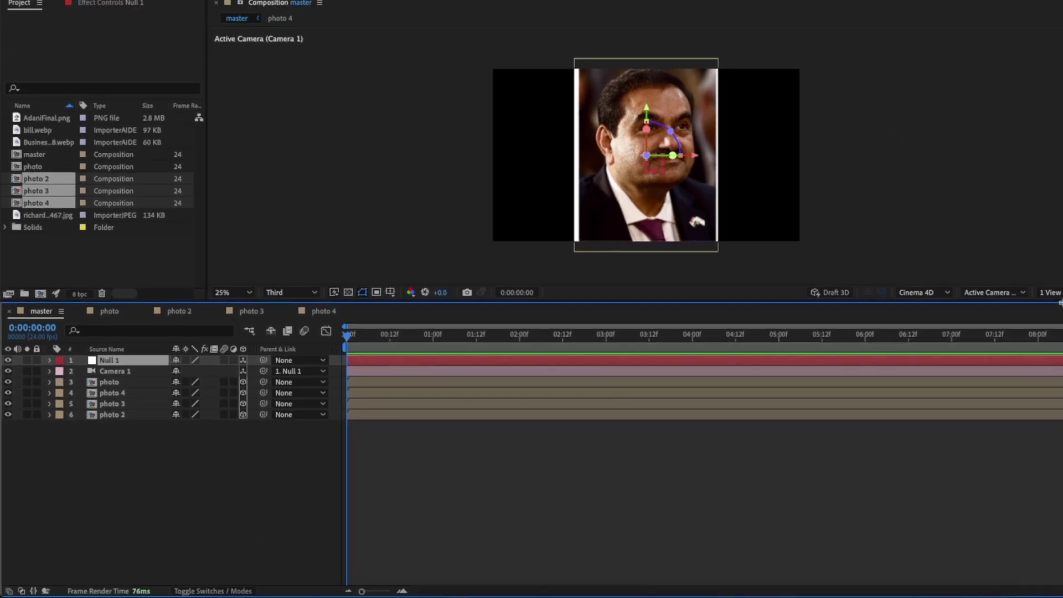
- Switch the viewer to two views and push all four photo layers back along Z to 720
{"action": "left_click", "coordinate": [917, 300]}
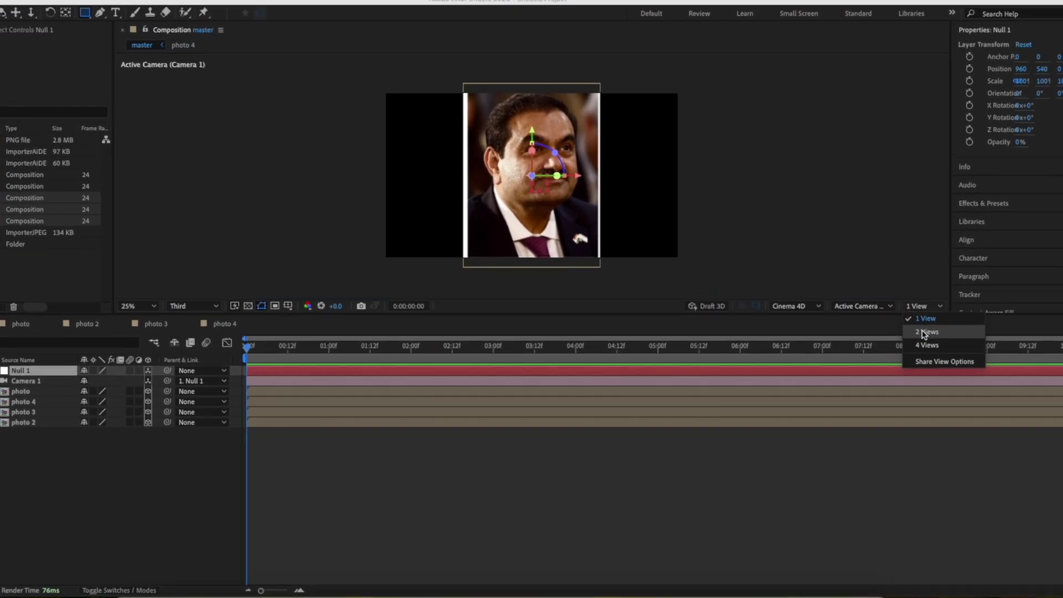
{"action": "left_click", "coordinate": [924, 332]}
{"action": "left_click", "coordinate": [29, 392]}
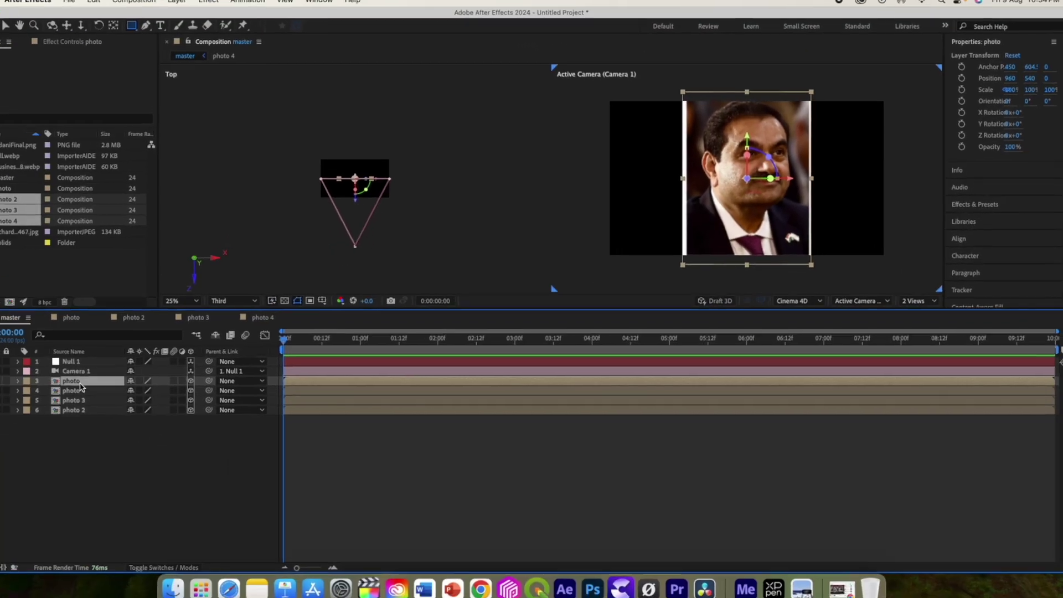
{"action": "left_click", "coordinate": [74, 410], "text": "shift"}
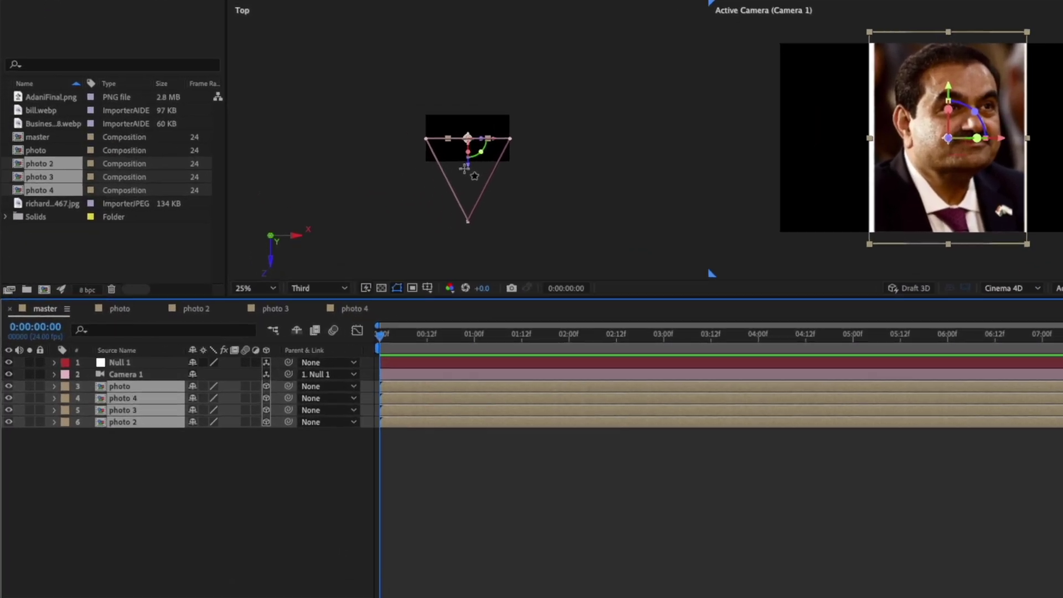
{"action": "left_click_drag", "start_coordinate": [544, 137], "coordinate": [544, 117]}
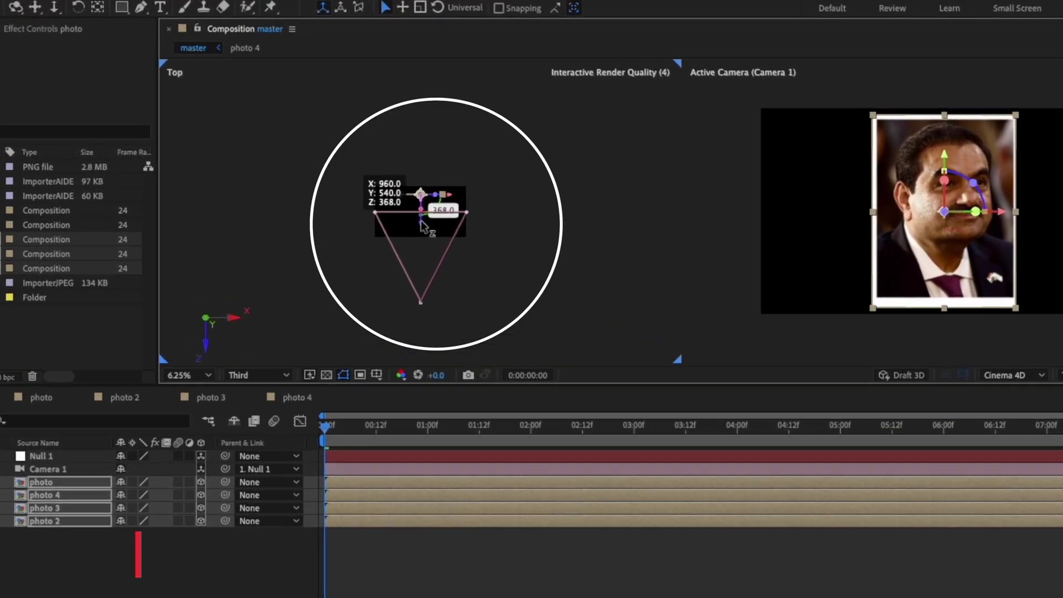
{"action": "left_click_drag", "start_coordinate": [422, 221], "coordinate": [434, 212]}
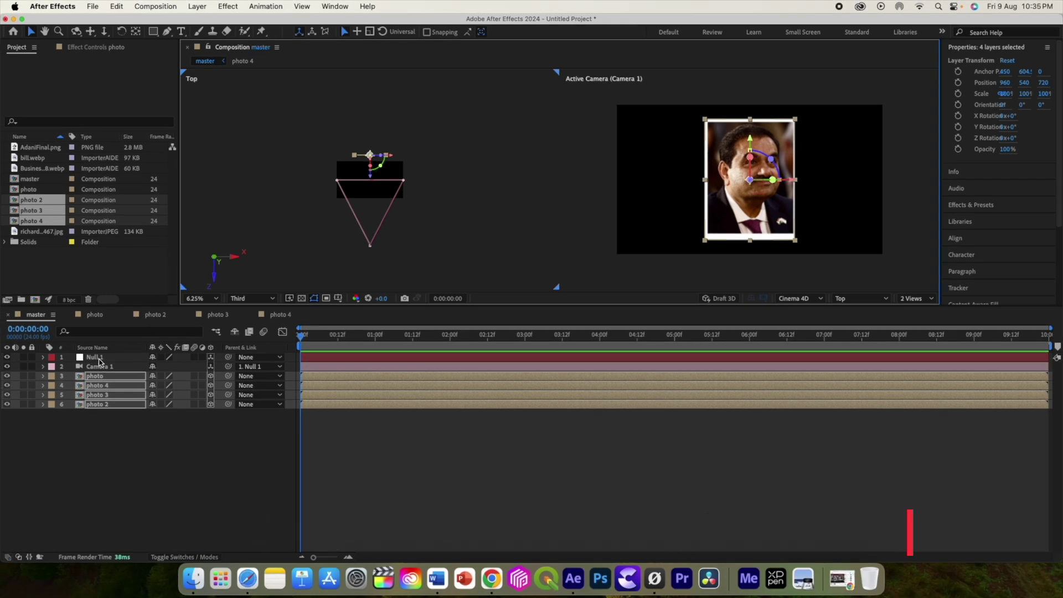
- Move Null 1 along the Z axis in the Top view to pull the camera away from the photos
{"action": "left_click", "coordinate": [99, 359]}
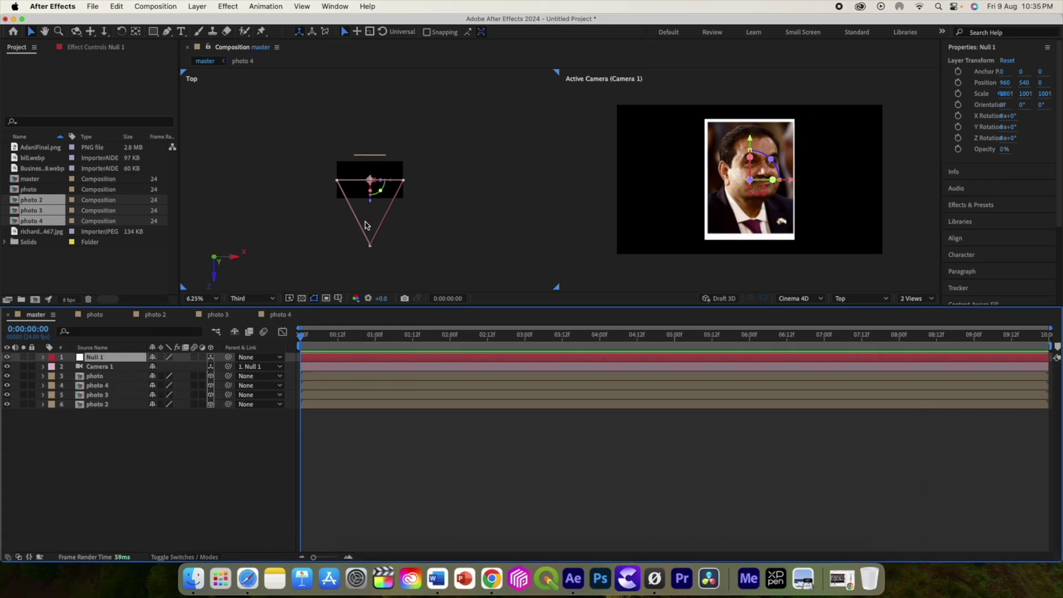
{"action": "left_click_drag", "start_coordinate": [370, 206], "coordinate": [368, 222]}
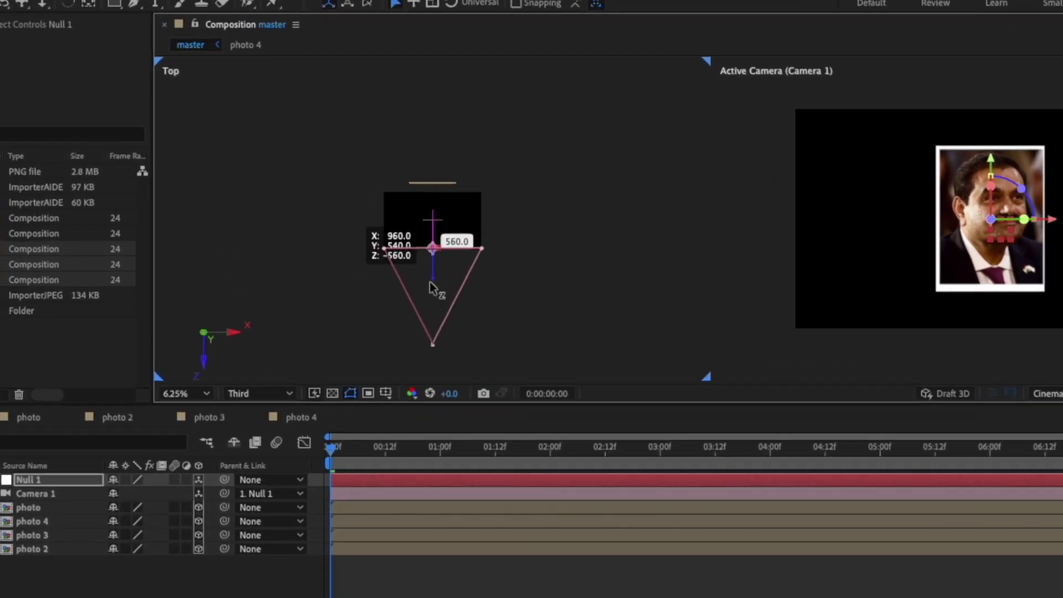
{"action": "left_click_drag", "start_coordinate": [430, 281], "coordinate": [428, 302]}
- Set the X position of the photo layer to 1323 and of photo 2 to 185
{"action": "left_click", "coordinate": [40, 487]}
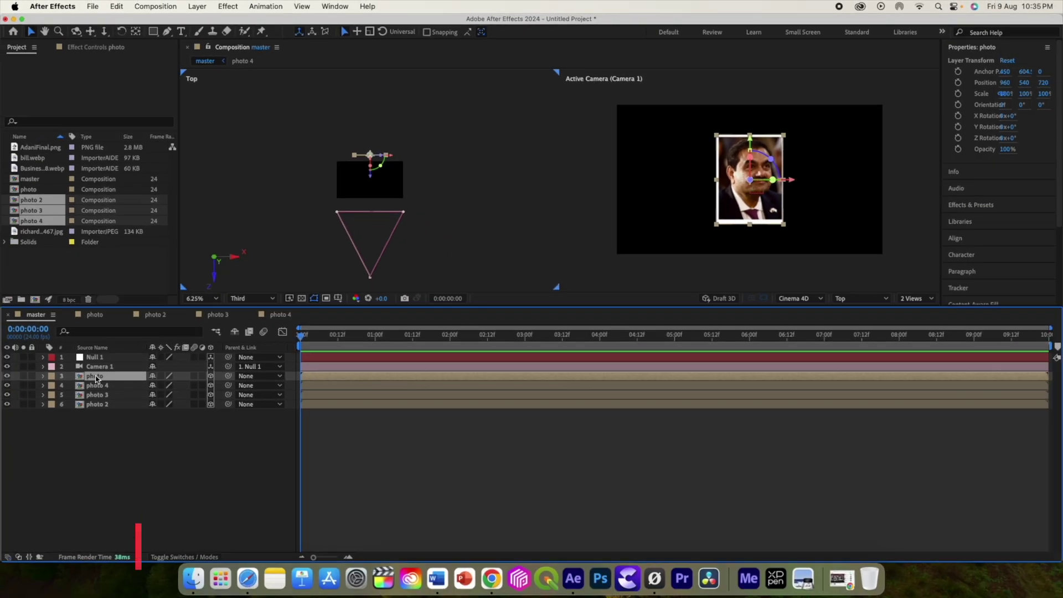
{"action": "key", "text": "p"}
{"action": "left_click_drag", "start_coordinate": [164, 386], "coordinate": [384, 419]}
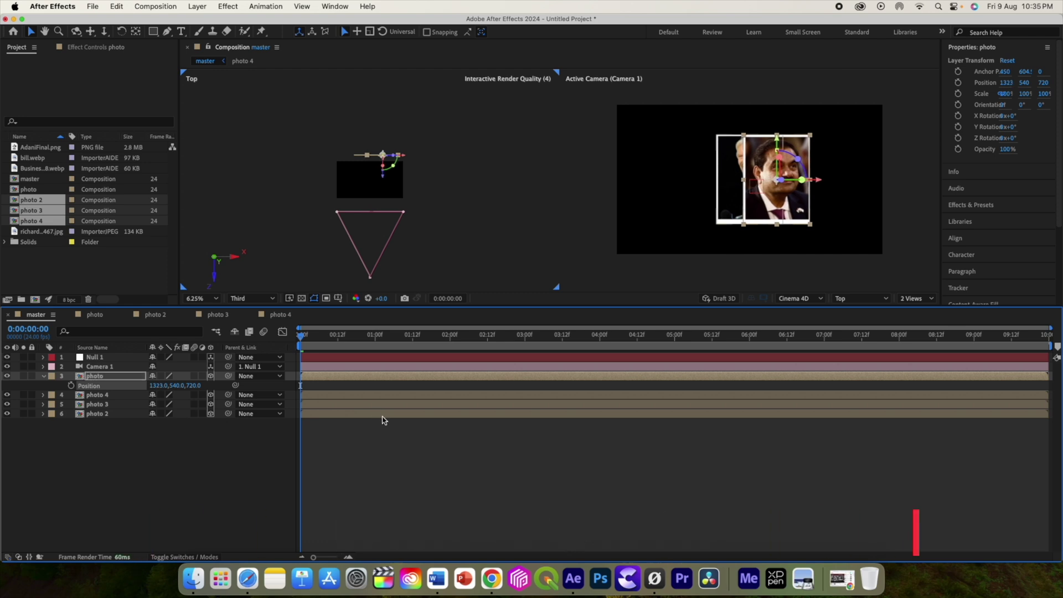
{"action": "left_click", "coordinate": [98, 415]}
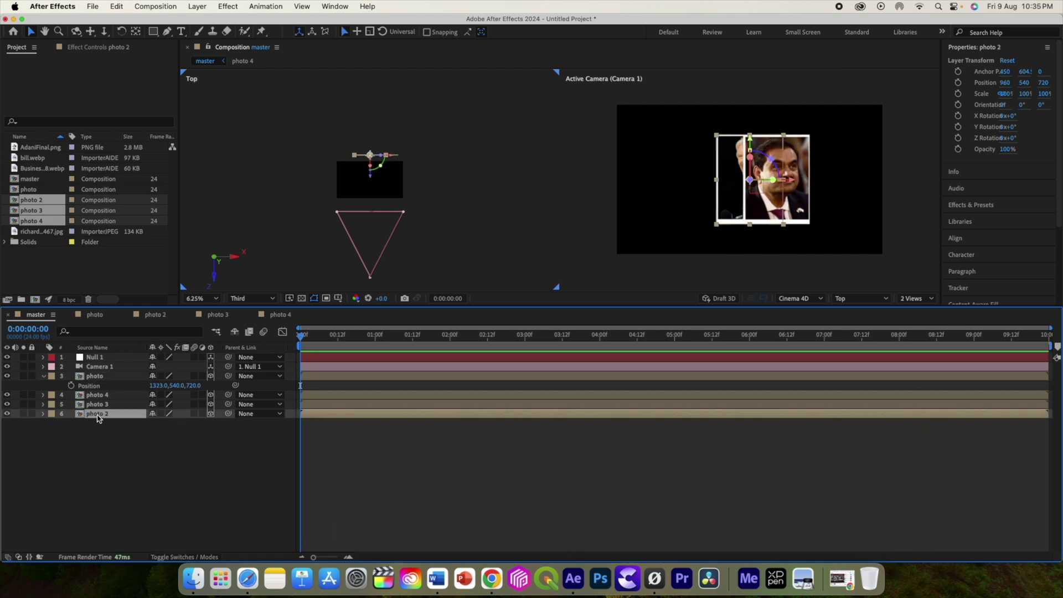
{"action": "left_click_drag", "start_coordinate": [157, 423], "coordinate": [3, 428]}
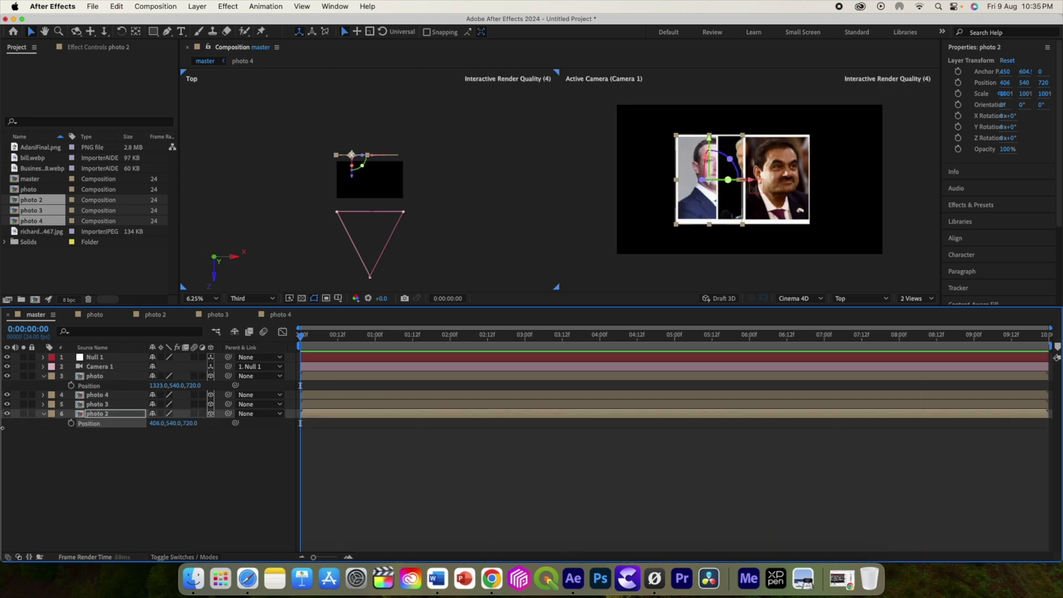
{"action": "left_click_drag", "start_coordinate": [155, 424], "coordinate": [34, 427]}
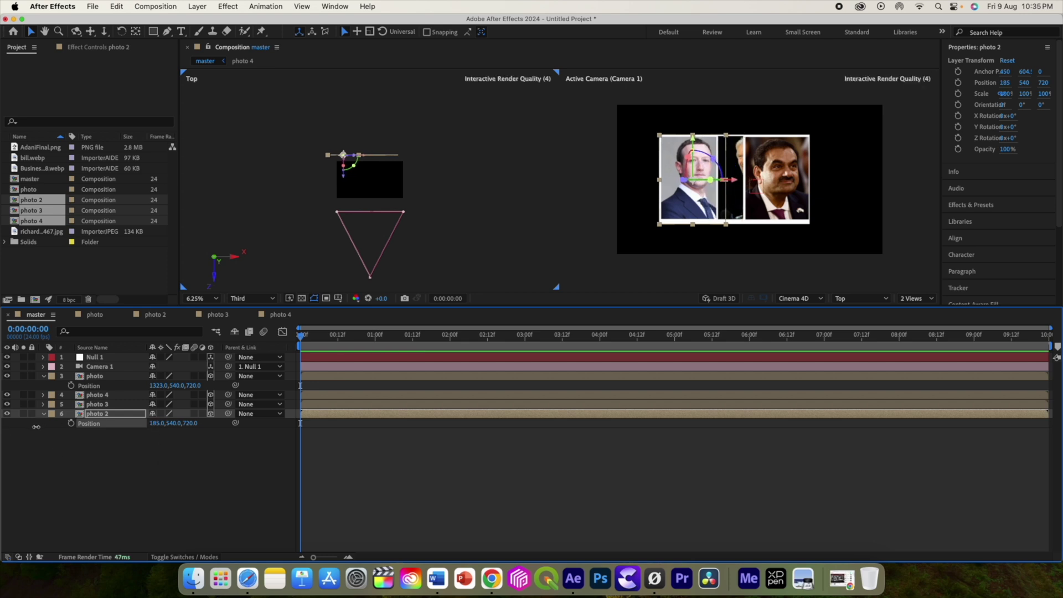
- Set the X position of photo 3 to -846 and of photo 4 to 2360
{"action": "left_click", "coordinate": [97, 405]}
{"action": "key", "text": "p"}
{"action": "left_click_drag", "start_coordinate": [157, 415], "coordinate": [32, 419]}
{"action": "left_click_drag", "start_coordinate": [155, 416], "coordinate": [892, 463]}
{"action": "left_click", "coordinate": [97, 395]}
{"action": "key", "text": "p"}
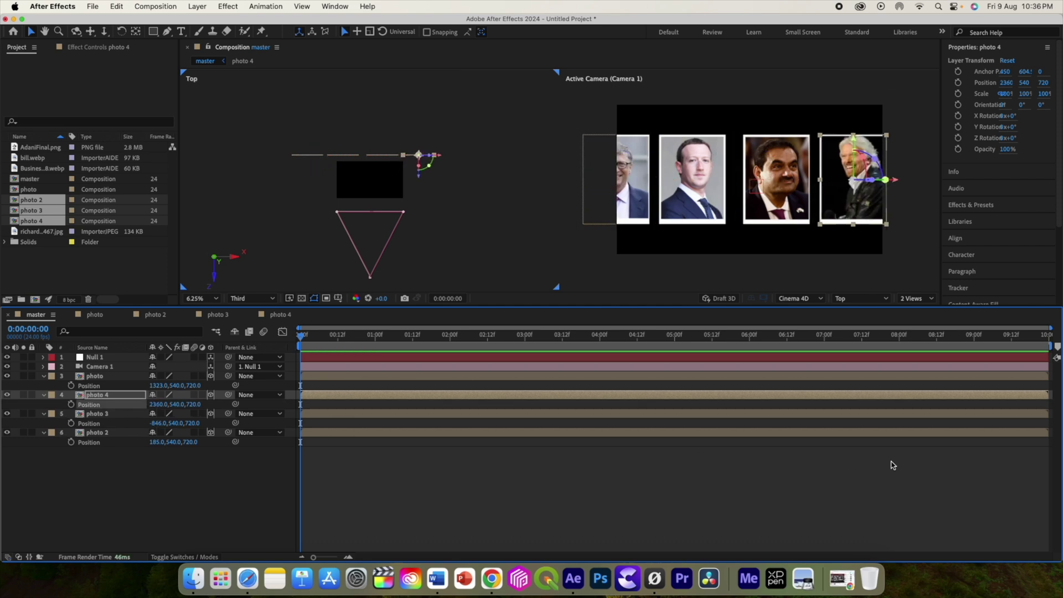
- Adjust photo 2's X position to 256 and photo 3's to -808, and pull Null 1 farther from the photos along Z
{"action": "left_click", "coordinate": [96, 415]}
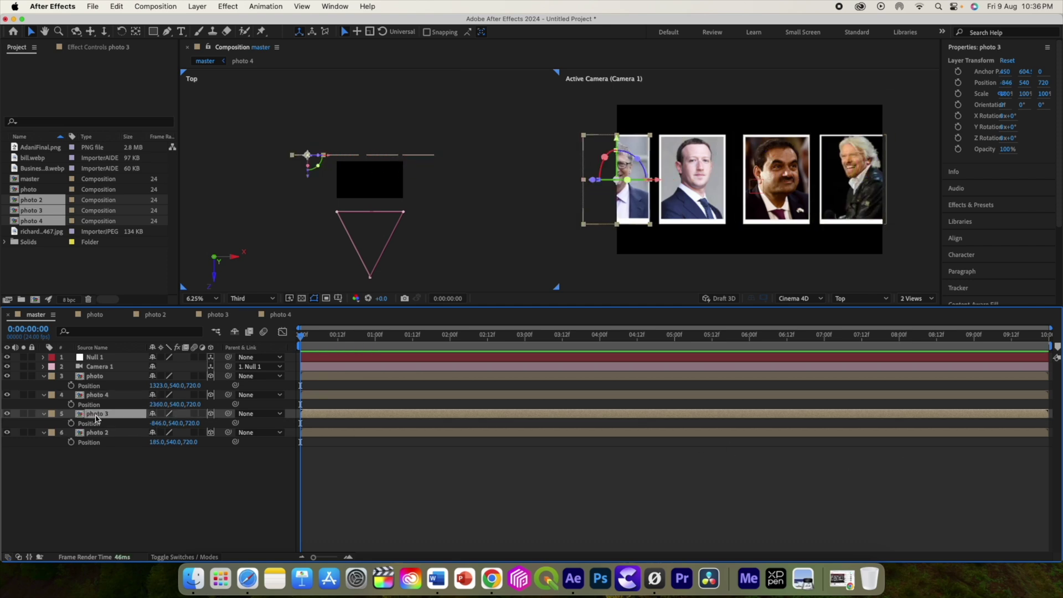
{"action": "left_click", "coordinate": [98, 435]}
{"action": "left_click_drag", "start_coordinate": [153, 443], "coordinate": [177, 422]}
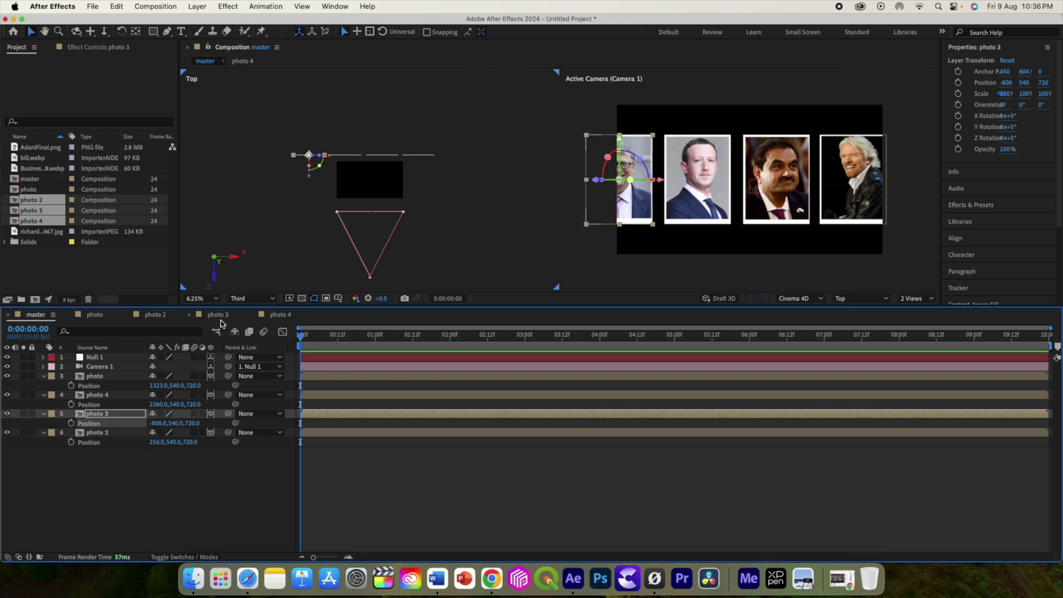
{"action": "left_click", "coordinate": [95, 358]}
{"action": "left_click_drag", "start_coordinate": [373, 235], "coordinate": [374, 261]}
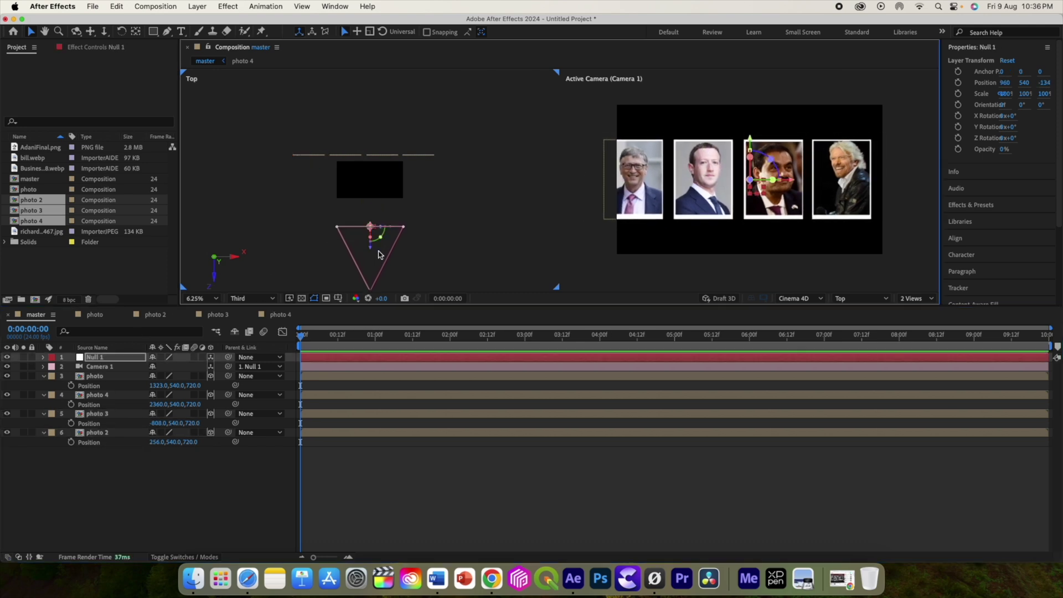
- Re-space the row with X positions of -613 for photo 3, 438 for photo 2, 1458 for photo and 2523 for photo 4
{"action": "left_click", "coordinate": [155, 423]}
{"action": "left_click_drag", "start_coordinate": [155, 423], "coordinate": [232, 431]}
{"action": "left_click_drag", "start_coordinate": [155, 442], "coordinate": [205, 442]}
{"action": "left_click_drag", "start_coordinate": [157, 404], "coordinate": [248, 405]}
{"action": "left_click_drag", "start_coordinate": [157, 385], "coordinate": [232, 392]}
{"action": "left_click_drag", "start_coordinate": [154, 442], "coordinate": [191, 424]}
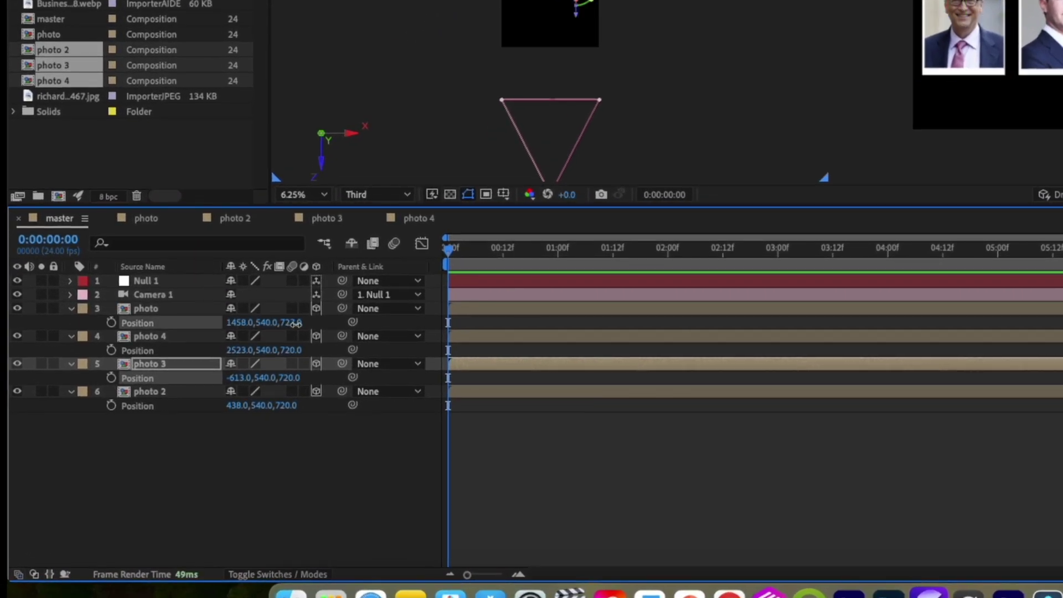
- Set Z to 814 for photo, 680 for photo 4, 832 for photo 3 and 657 for photo 2, and scale photo 4 to 96%
{"action": "left_click_drag", "start_coordinate": [296, 323], "coordinate": [341, 352]}
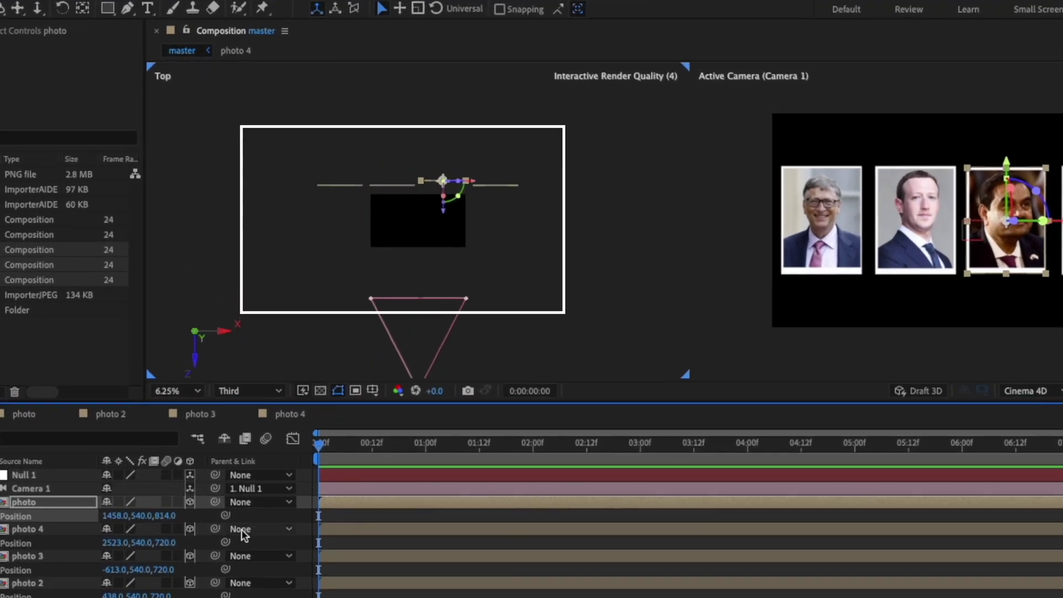
{"action": "left_click_drag", "start_coordinate": [165, 542], "coordinate": [193, 582]}
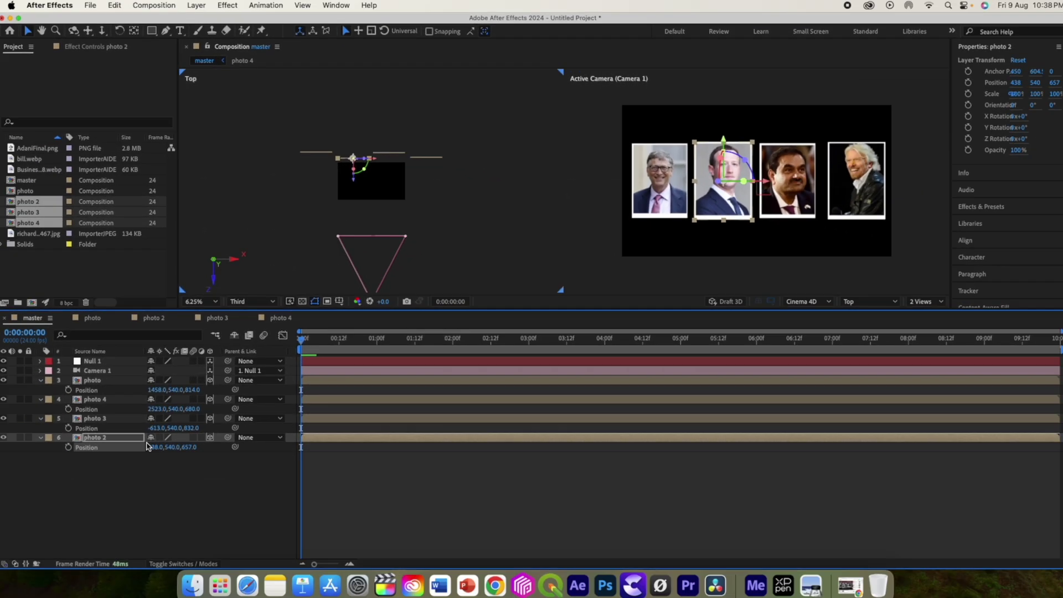
{"action": "left_click", "coordinate": [68, 511]}
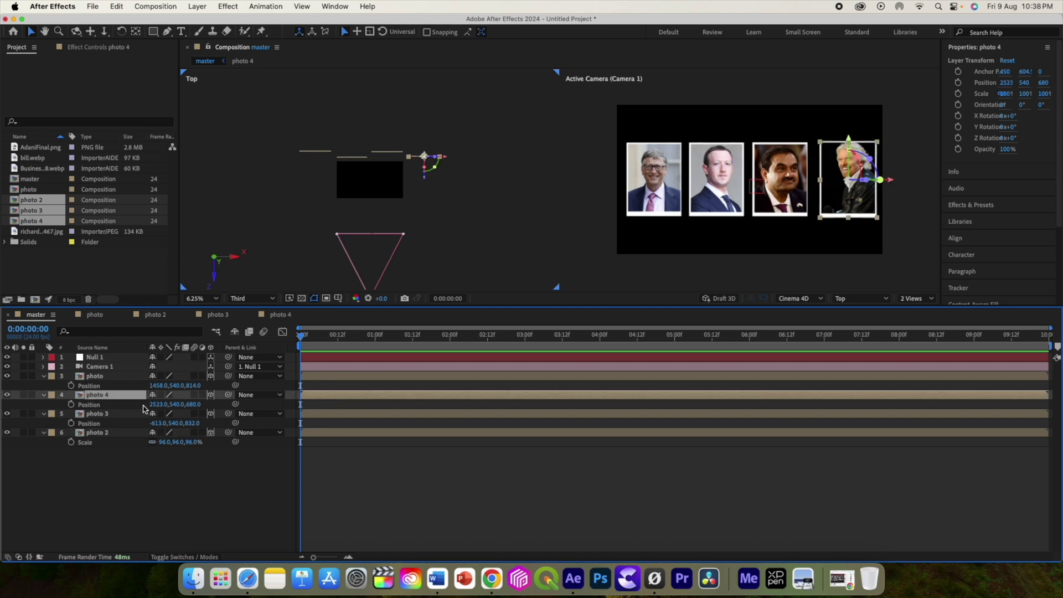
{"action": "left_click_drag", "start_coordinate": [165, 408], "coordinate": [162, 462]}
{"action": "left_click", "coordinate": [162, 463]}
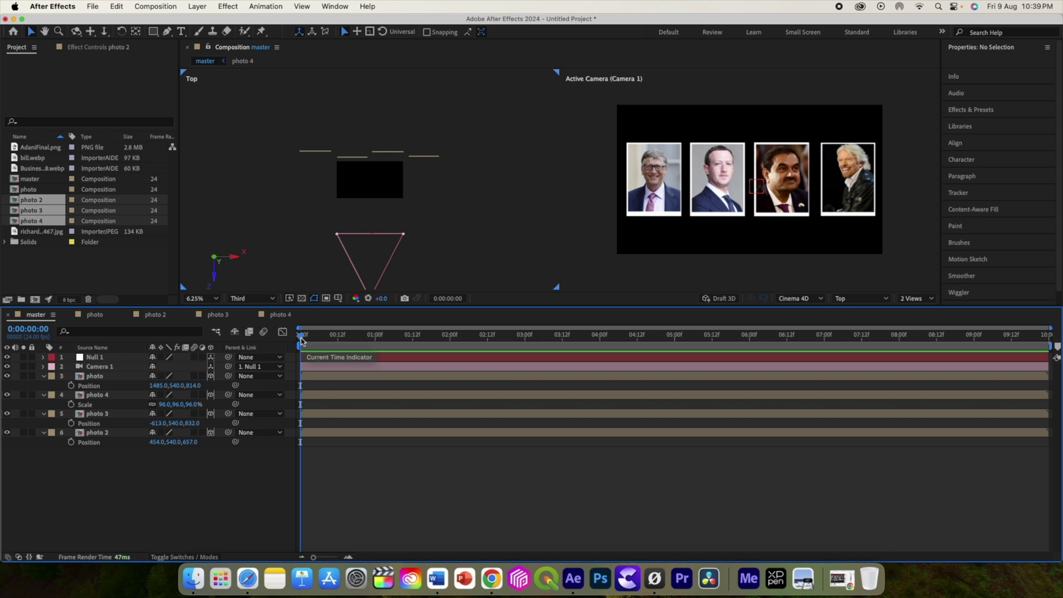
- At 0:00:05:00, add keyframes for the position of photo, photo 3 and photo 2 and for the scale of photo 4
{"action": "left_click_drag", "start_coordinate": [301, 340], "coordinate": [675, 357]}
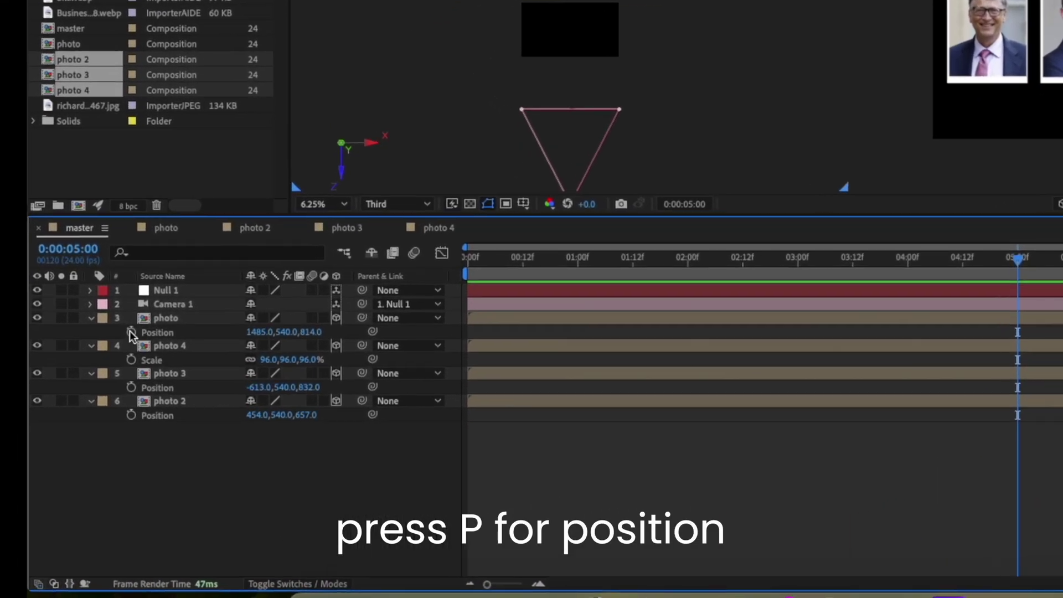
{"action": "left_click", "coordinate": [130, 333]}
{"action": "left_click", "coordinate": [130, 360]}
{"action": "left_click", "coordinate": [131, 388]}
{"action": "left_click", "coordinate": [131, 415]}
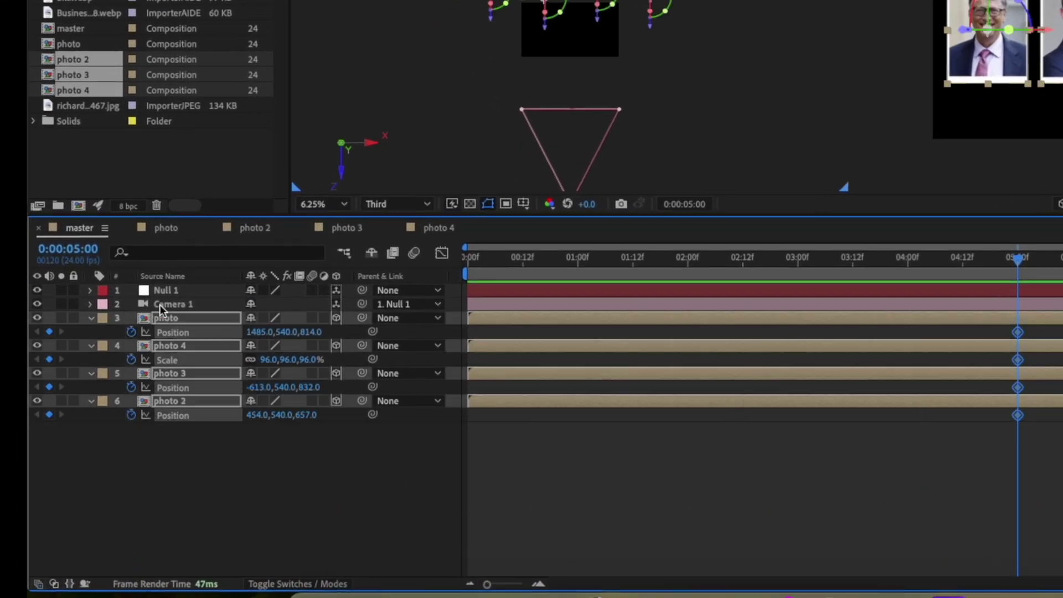
- Add keyframes at 0:00:05:00 for Null 1's position, orientation and X, Y and Z rotation
{"action": "left_click", "coordinate": [171, 293]}
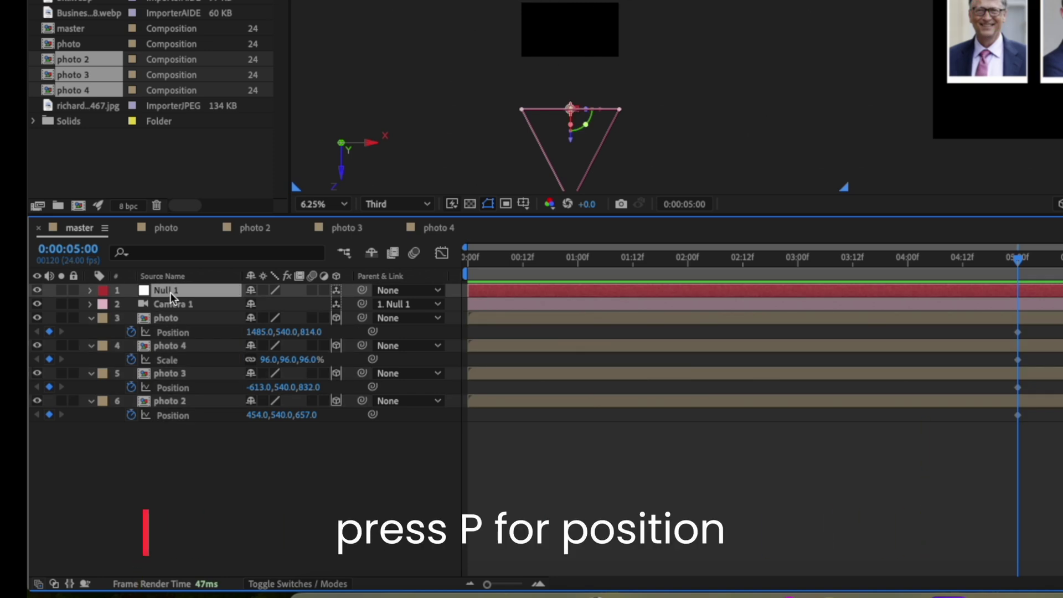
{"action": "key", "text": "p"}
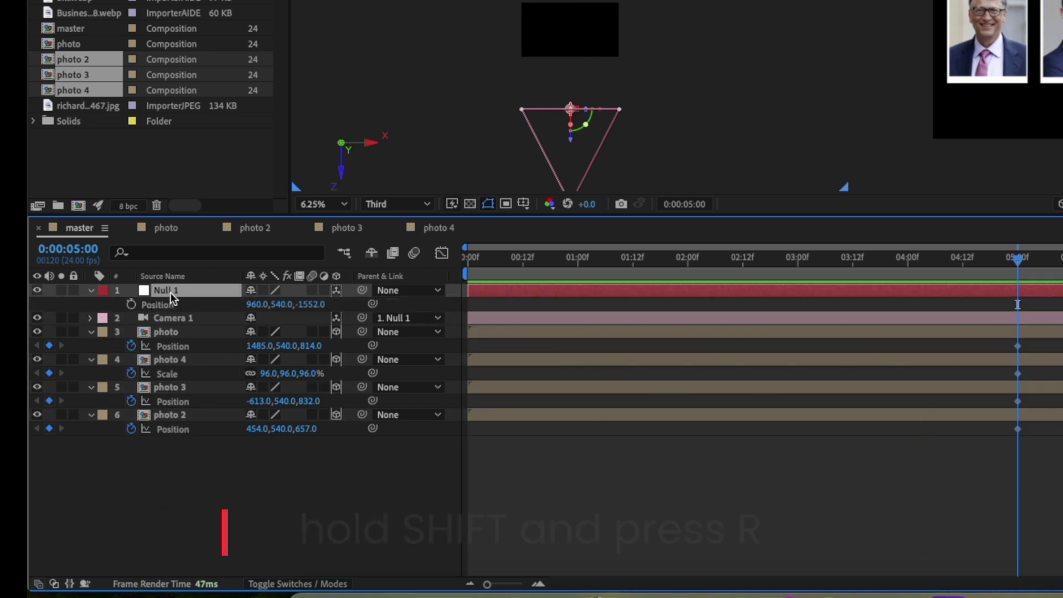
{"action": "key", "text": "shift+r"}
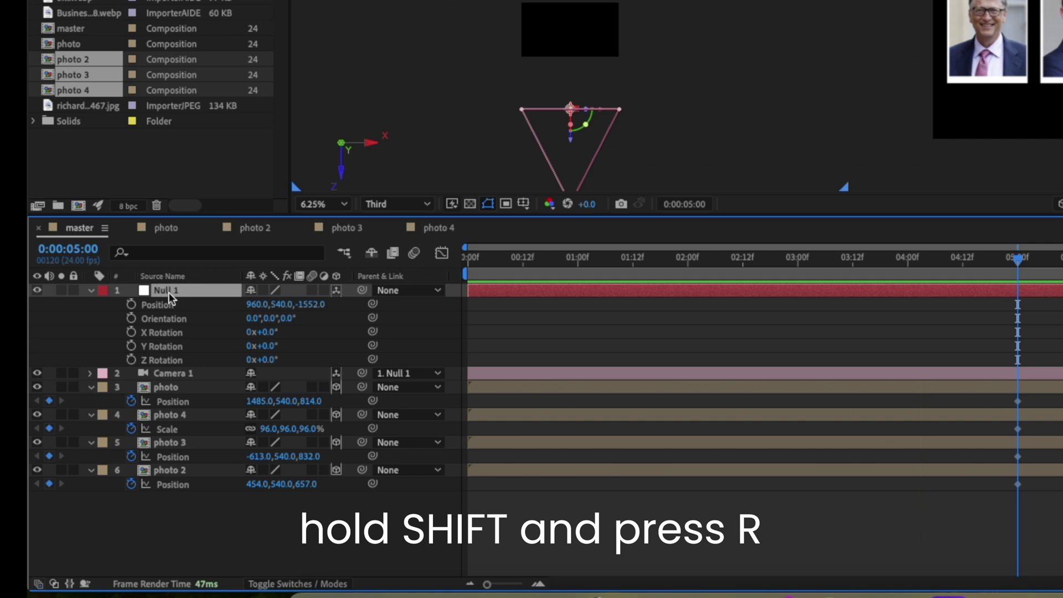
{"action": "left_click_drag", "start_coordinate": [133, 311], "coordinate": [132, 360]}
{"action": "left_click", "coordinate": [131, 306]}
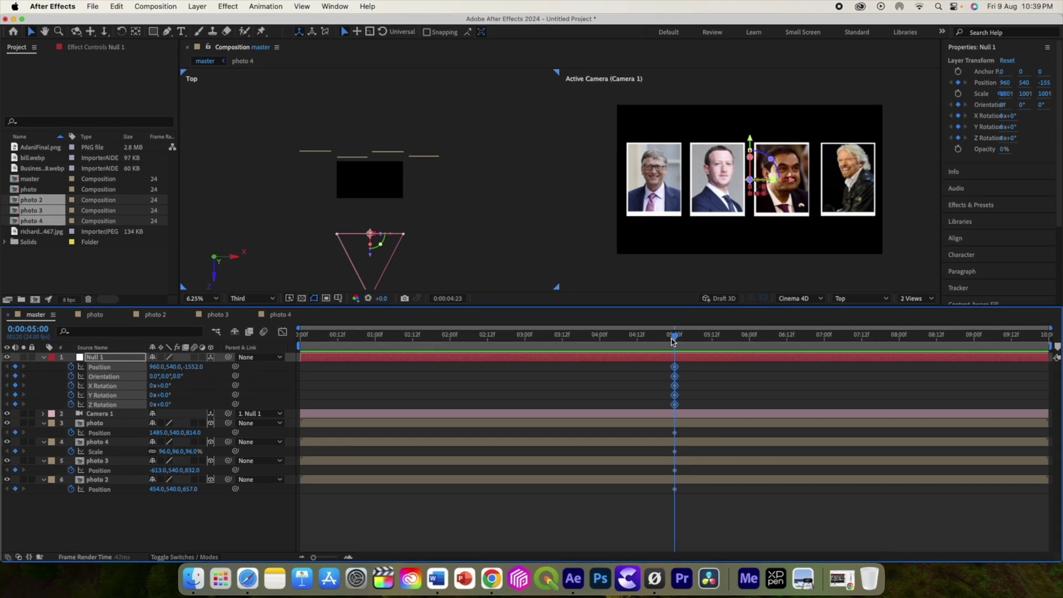
- Return to 0:00:00:00 and create a black 1920 × 1080 px solid in the master composition
{"action": "left_click_drag", "start_coordinate": [673, 341], "coordinate": [288, 350]}
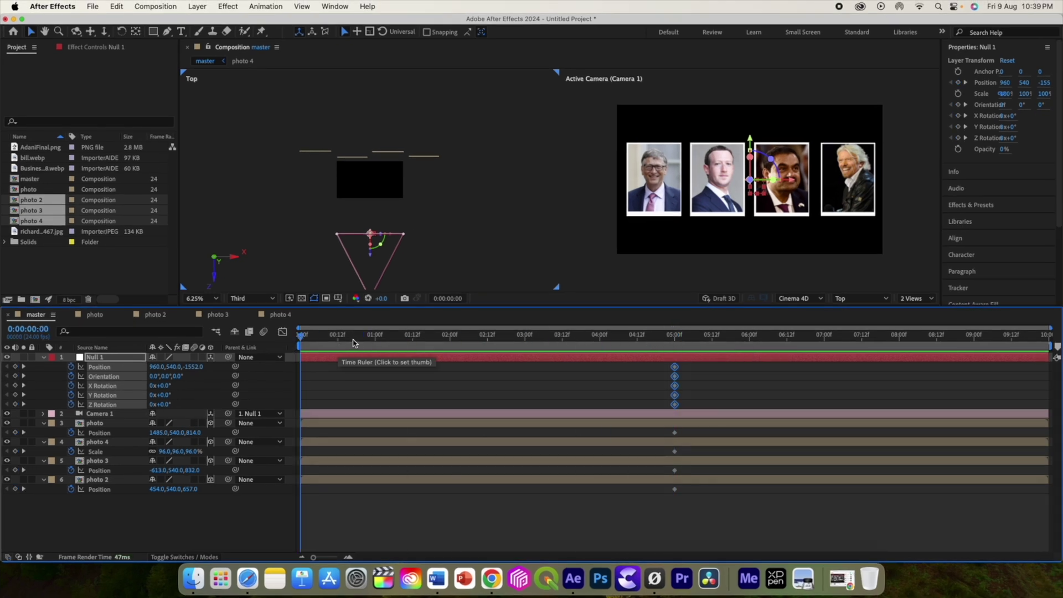
{"action": "right_click", "coordinate": [132, 519]}
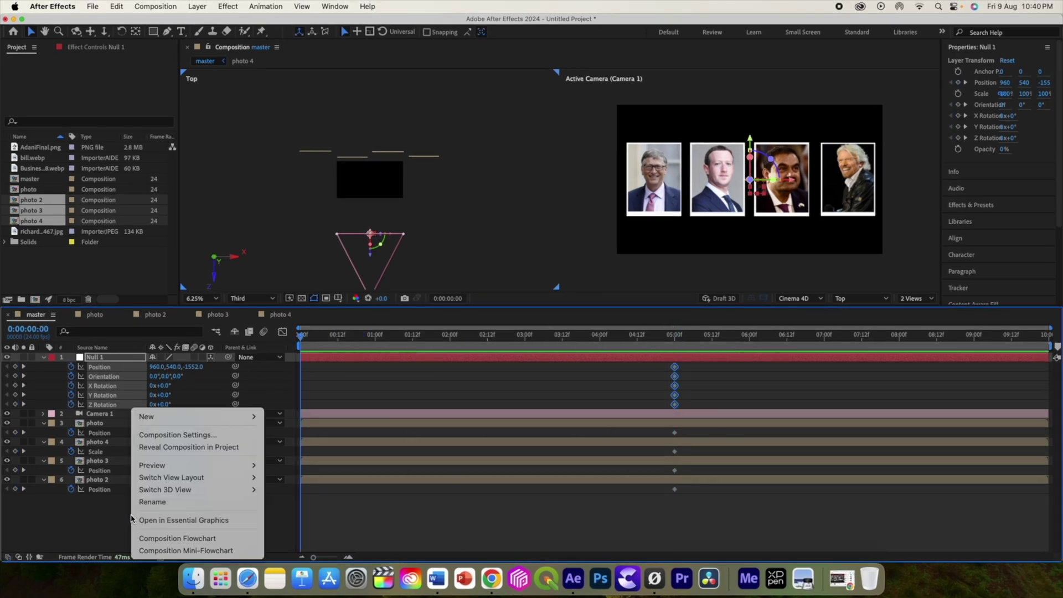
{"action": "mouse_move", "coordinate": [158, 416]}
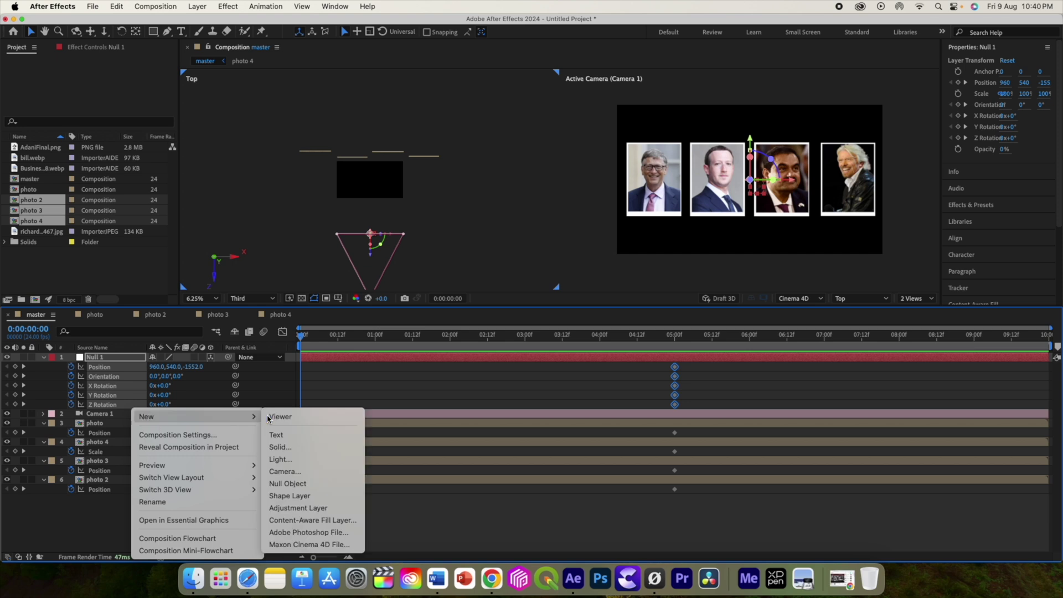
{"action": "left_click", "coordinate": [303, 447]}
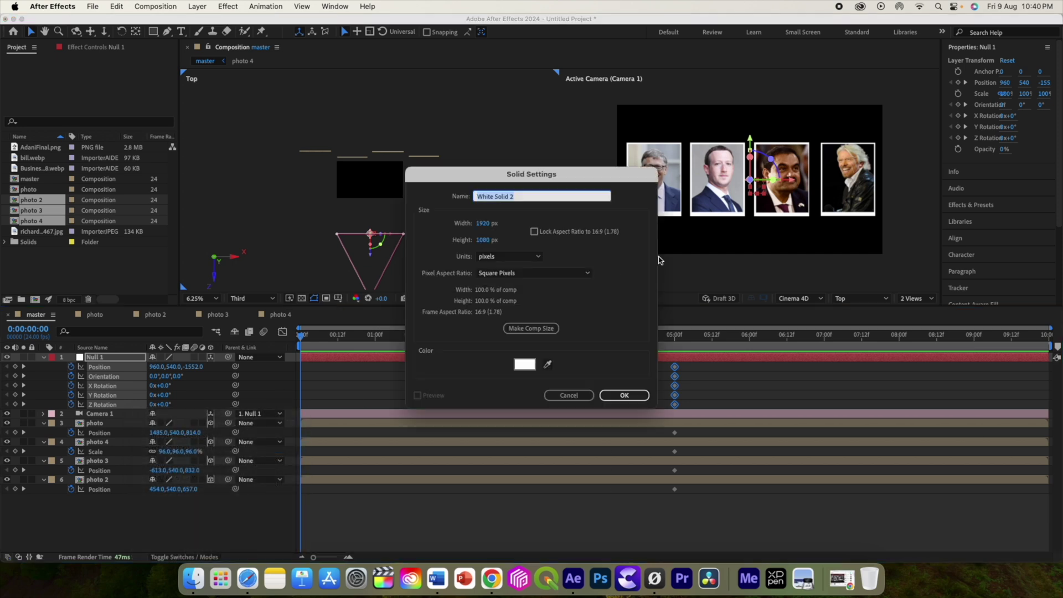
{"action": "left_click", "coordinate": [527, 364]}
{"action": "type", "text": "000000"}
{"action": "left_click", "coordinate": [641, 229]}
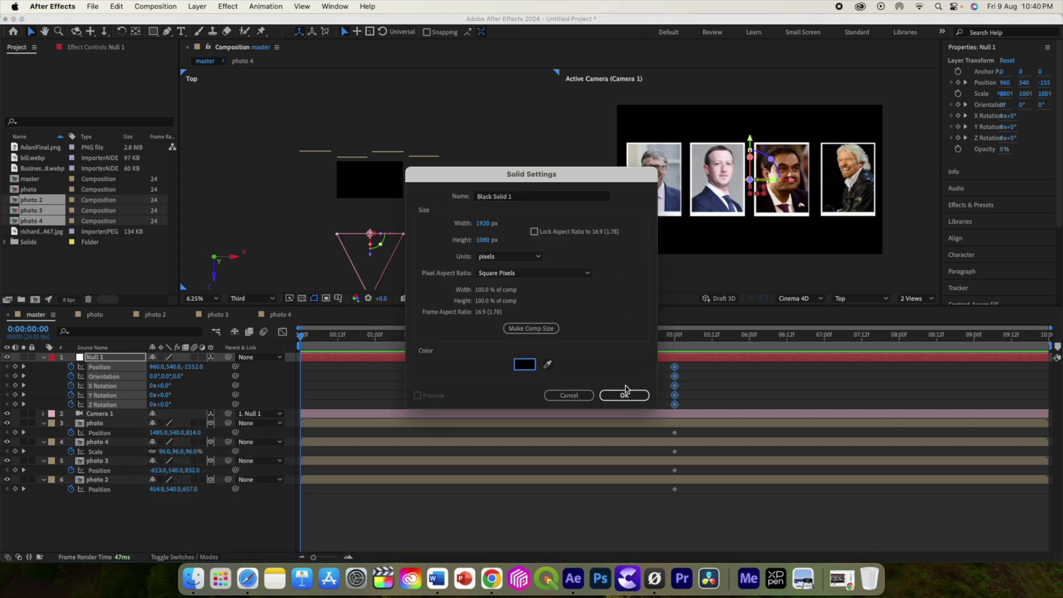
{"action": "left_click", "coordinate": [624, 395]}
- Move the black solid beneath all other layers and rename it grid
{"action": "left_click_drag", "start_coordinate": [100, 364], "coordinate": [112, 503]}
{"action": "key", "text": "Return"}
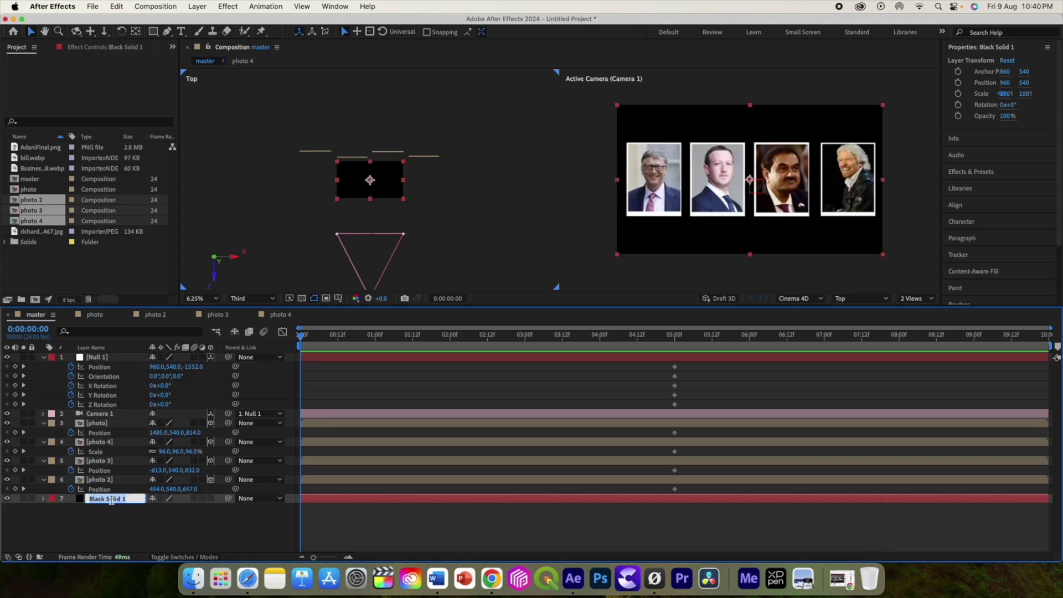
{"action": "type", "text": "grid"}
{"action": "key", "text": "Return"}
- Pre-compose the grid layer under the name grid and make it a 3D layer
{"action": "right_click", "coordinate": [97, 498]}
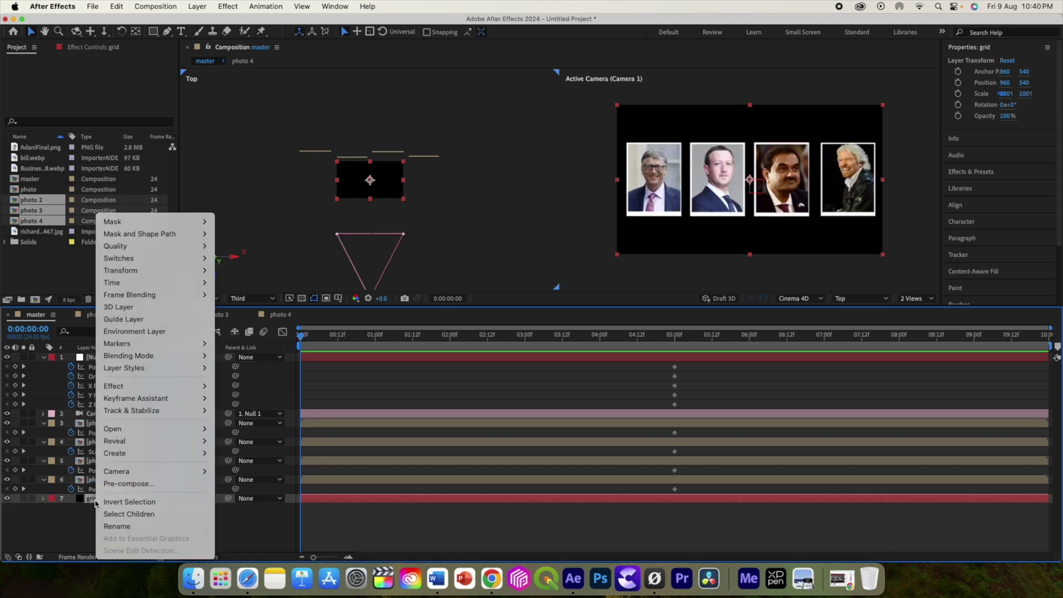
{"action": "left_click", "coordinate": [133, 483]}
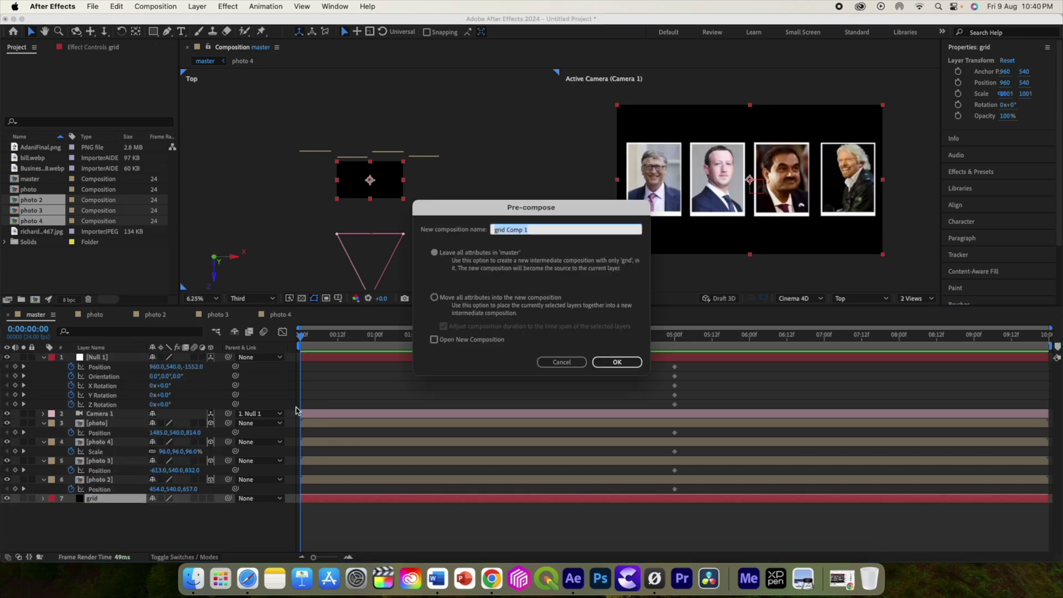
{"action": "type", "text": "grid"}
{"action": "key", "text": "Return"}
{"action": "left_click", "coordinate": [211, 499]}
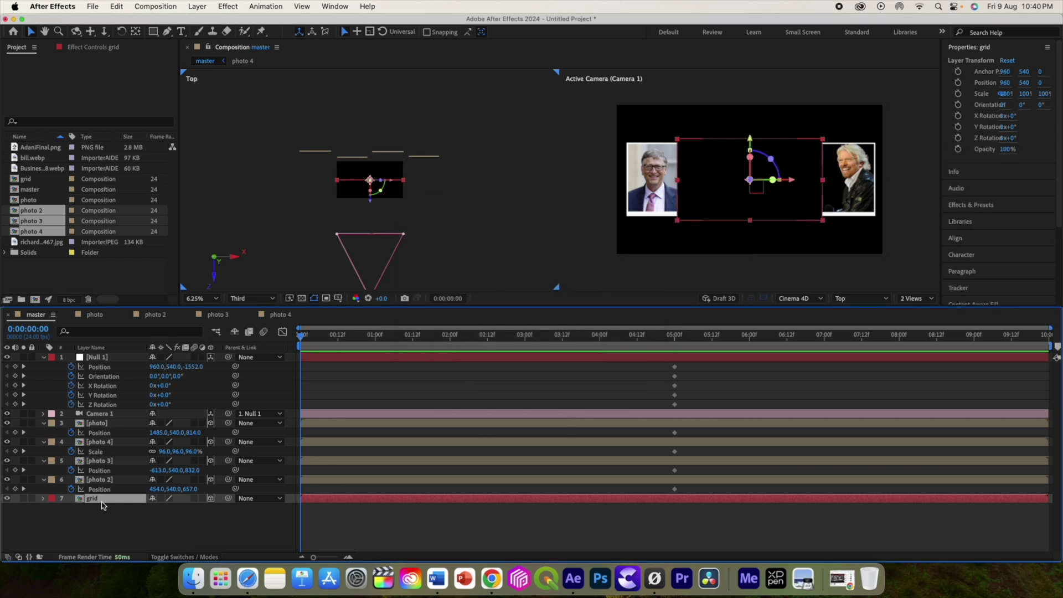
- Apply the Grid effect to the grid layer and size it from Width & Height Sliders
{"action": "key", "text": "ctrl+space"}
{"action": "type", "text": "gri"}
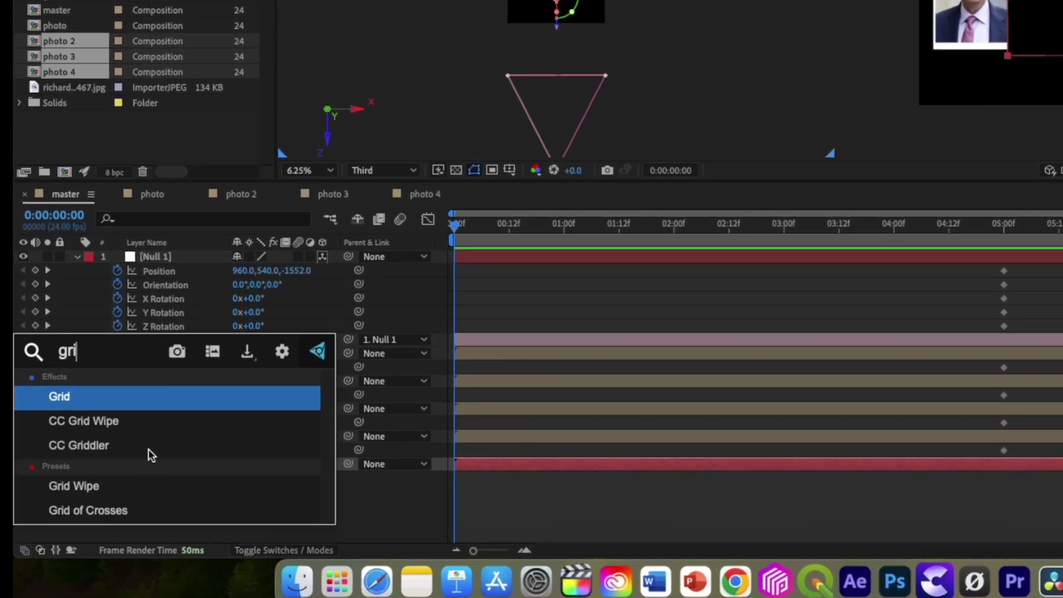
{"action": "left_click", "coordinate": [102, 394]}
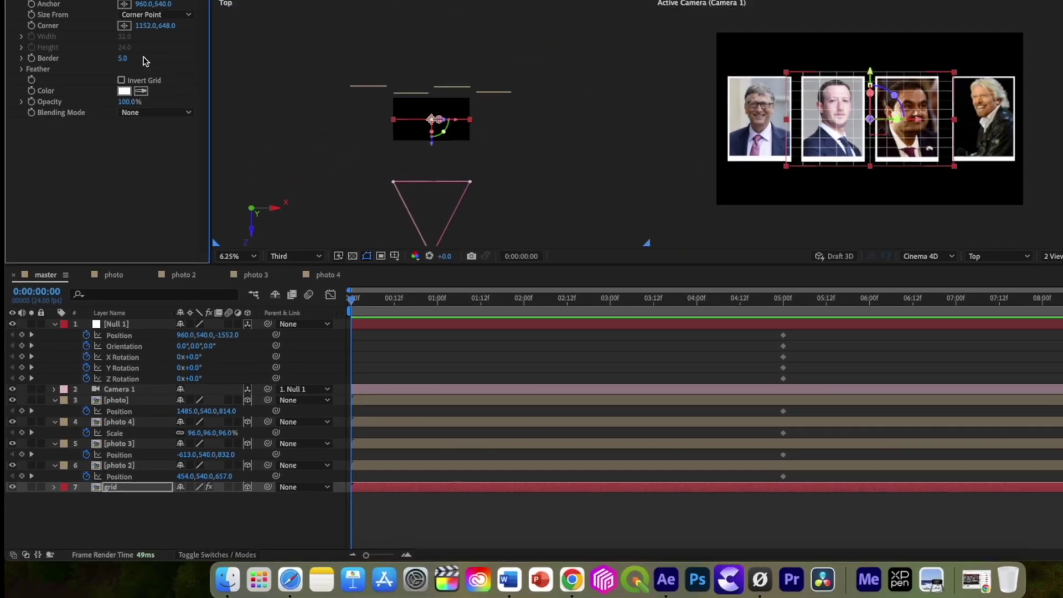
{"action": "left_click", "coordinate": [131, 87]}
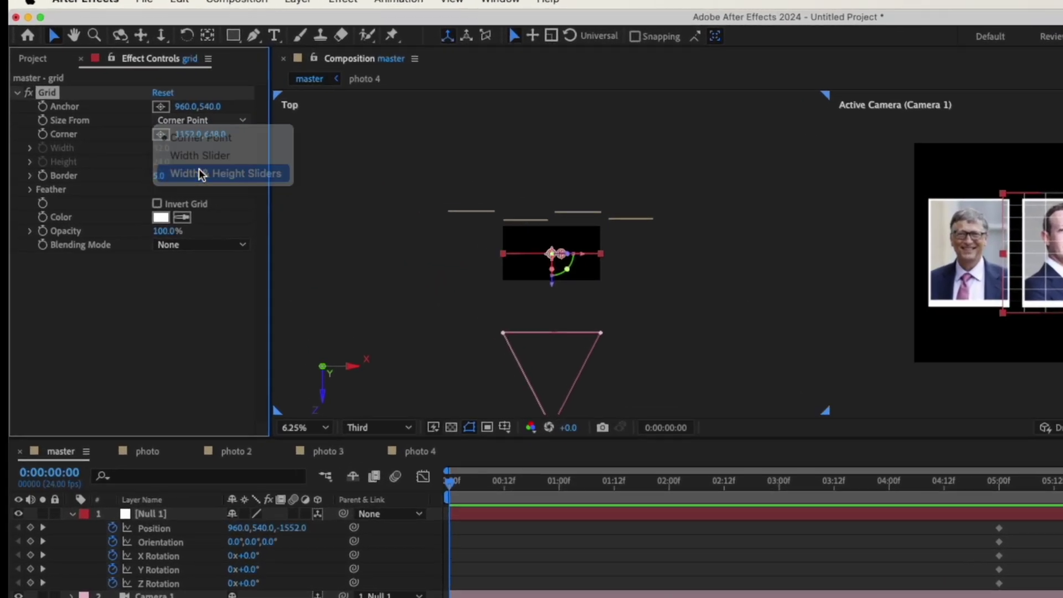
{"action": "left_click", "coordinate": [139, 123]}
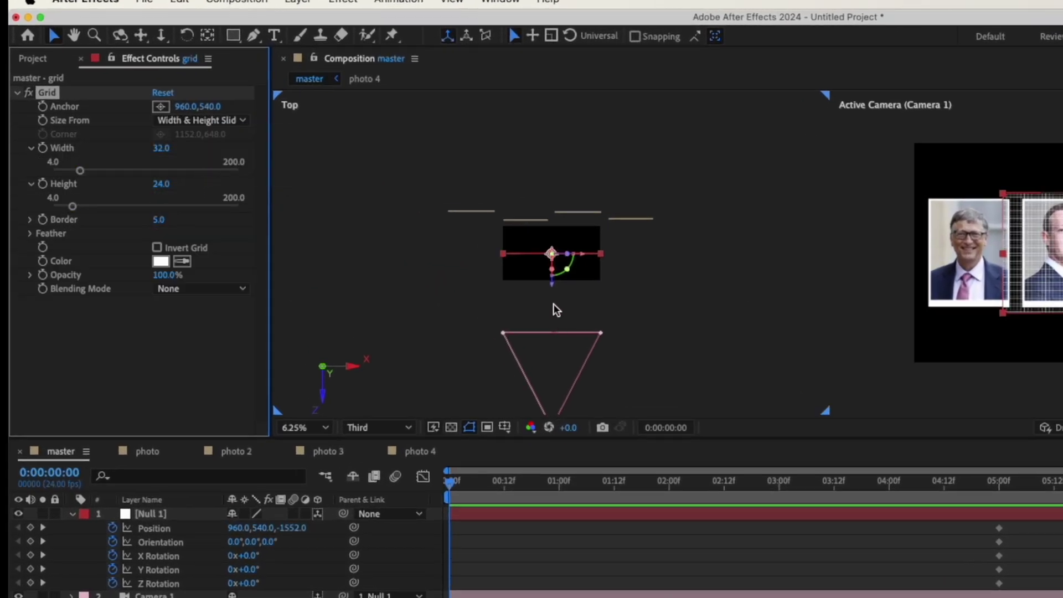
- Push the grid layer back in Z behind the photos and scale it to 316%
{"action": "left_click_drag", "start_coordinate": [554, 294], "coordinate": [554, 203]}
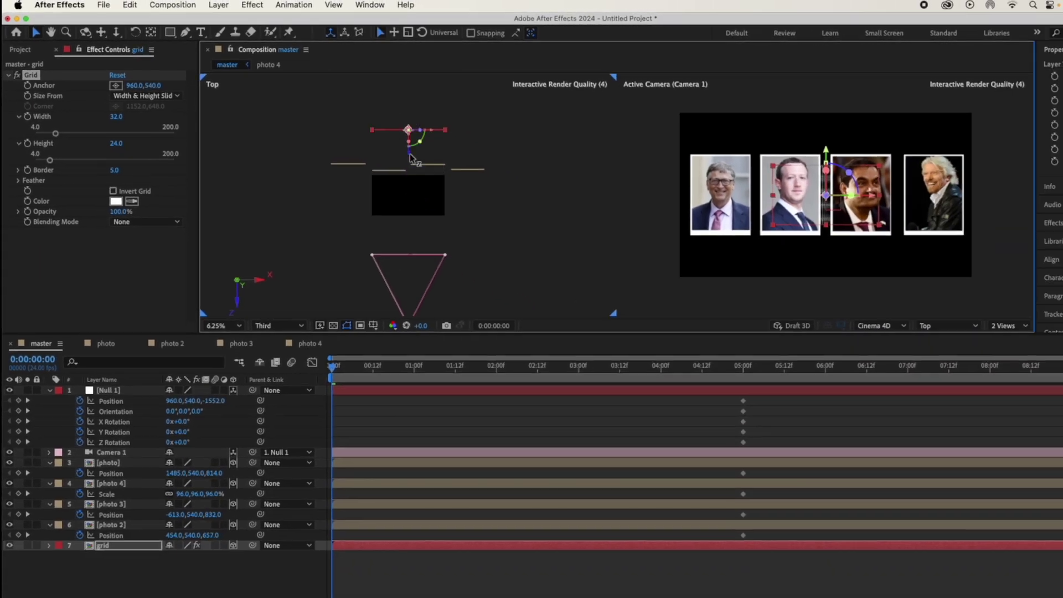
{"action": "left_click", "coordinate": [108, 548]}
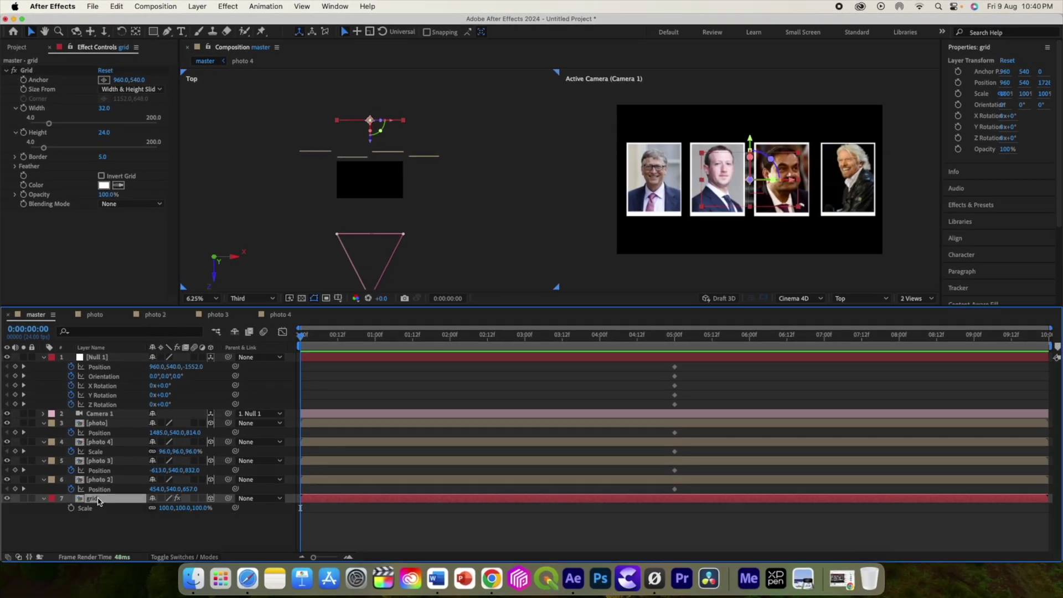
{"action": "left_click_drag", "start_coordinate": [168, 508], "coordinate": [288, 509]}
- Set the Grid effect's width and height to 40
{"action": "left_click", "coordinate": [104, 108]}
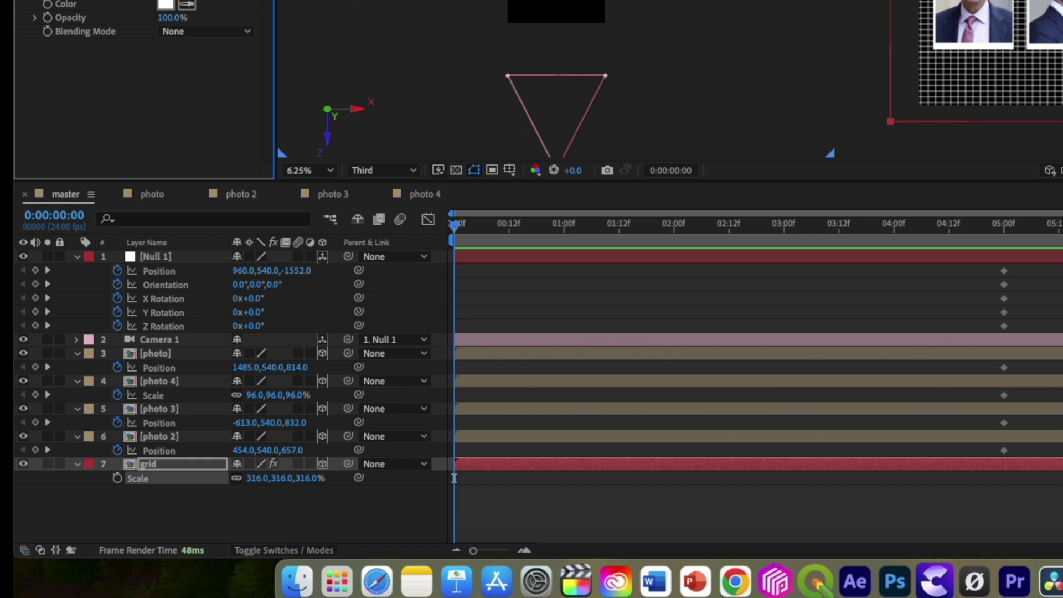
{"action": "type", "text": "40"}
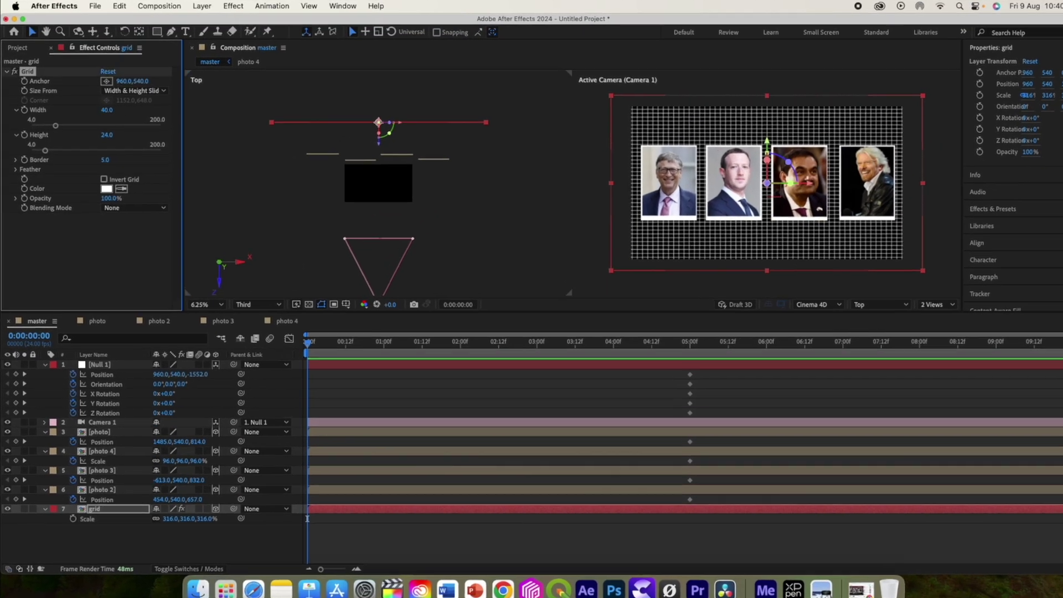
{"action": "key", "text": "Return"}
{"action": "left_click", "coordinate": [129, 156]}
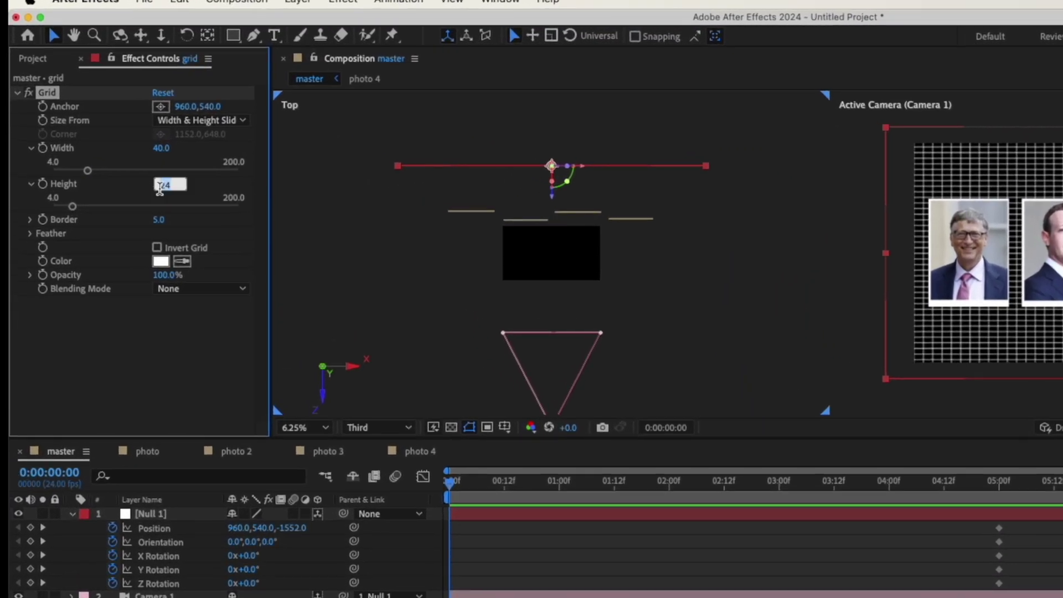
{"action": "type", "text": "40"}
{"action": "key", "text": "Return"}
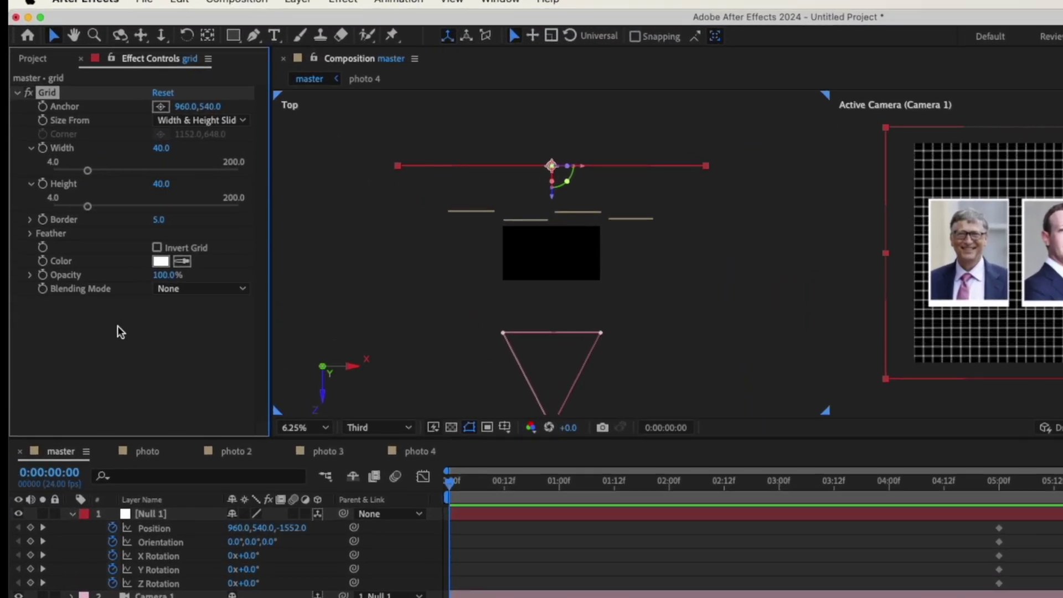
- Set the Grid effect's border to 2 and reduce its opacity to 25%
{"action": "left_click", "coordinate": [161, 275]}
{"action": "type", "text": "30"}
{"action": "key", "text": "Return"}
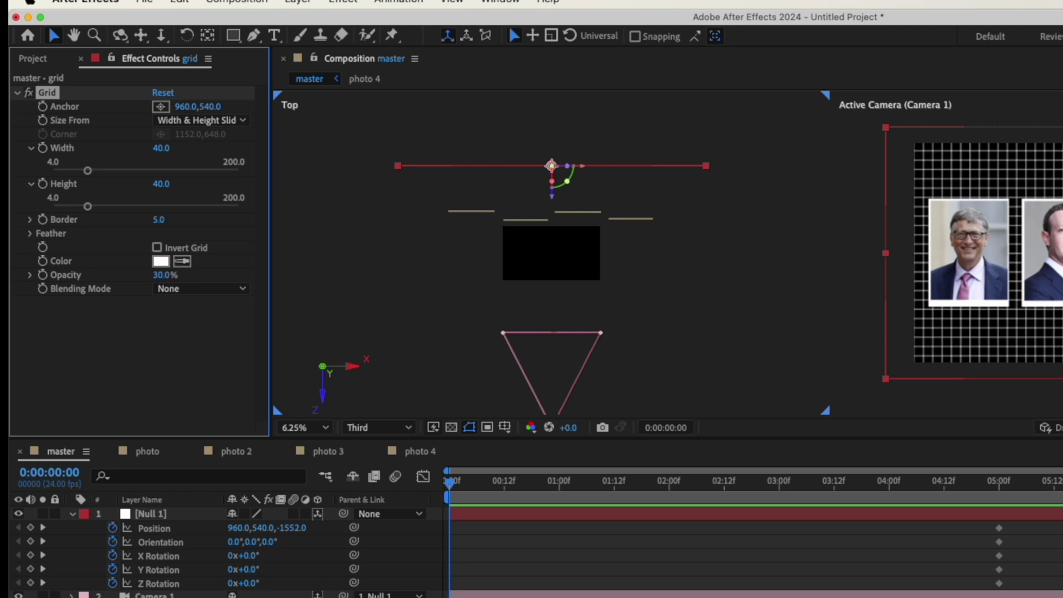
{"action": "left_click", "coordinate": [158, 275]}
{"action": "key", "text": "Return"}
{"action": "left_click", "coordinate": [159, 220]}
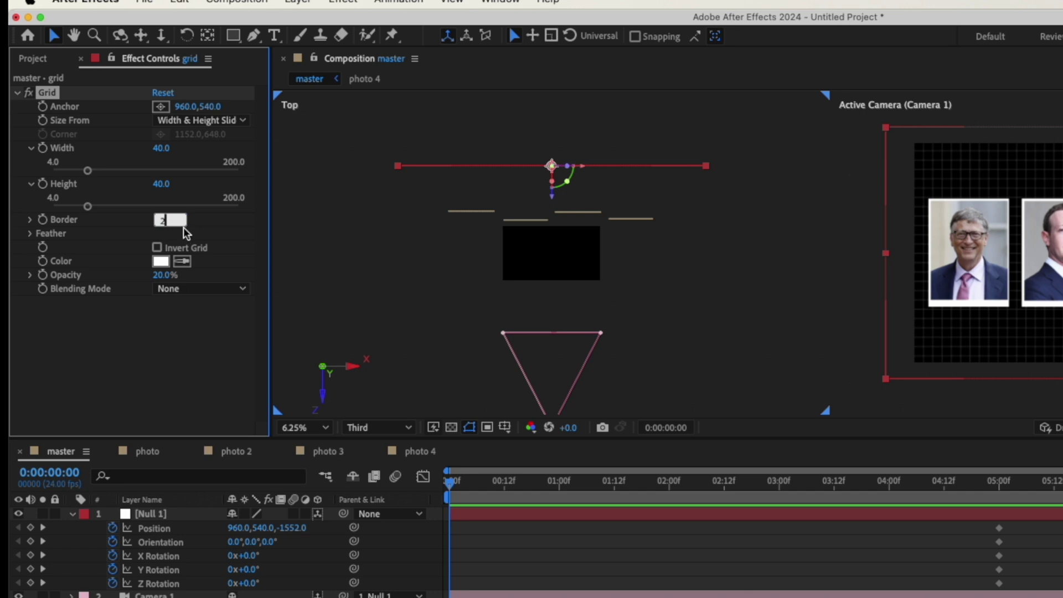
{"action": "key", "text": "Return"}
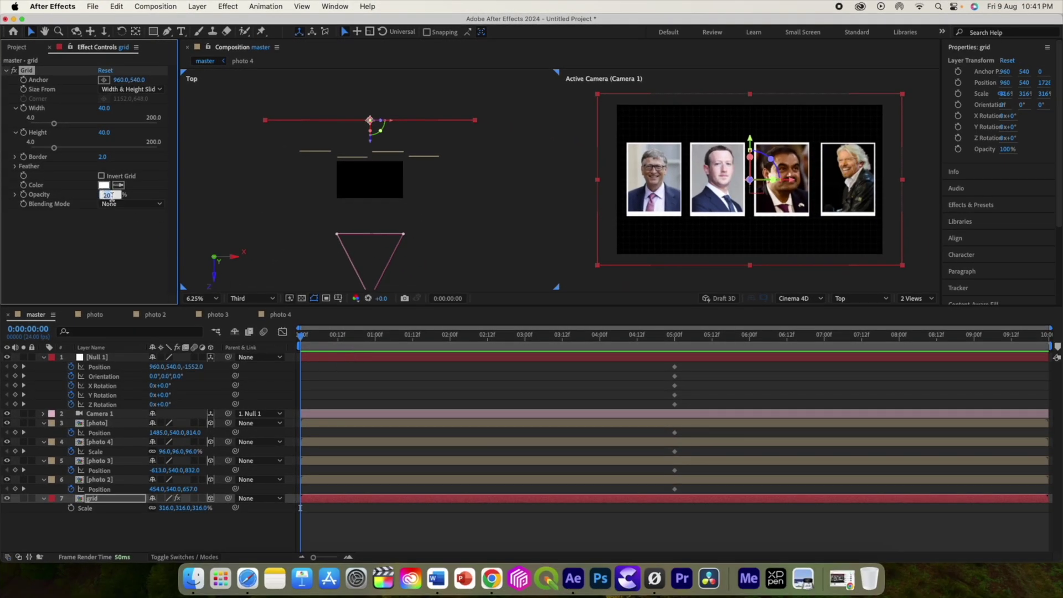
- Switch to a single view and set Null 1's X orientation to 29° at 0:00:00:00
{"action": "left_click", "coordinate": [913, 299]}
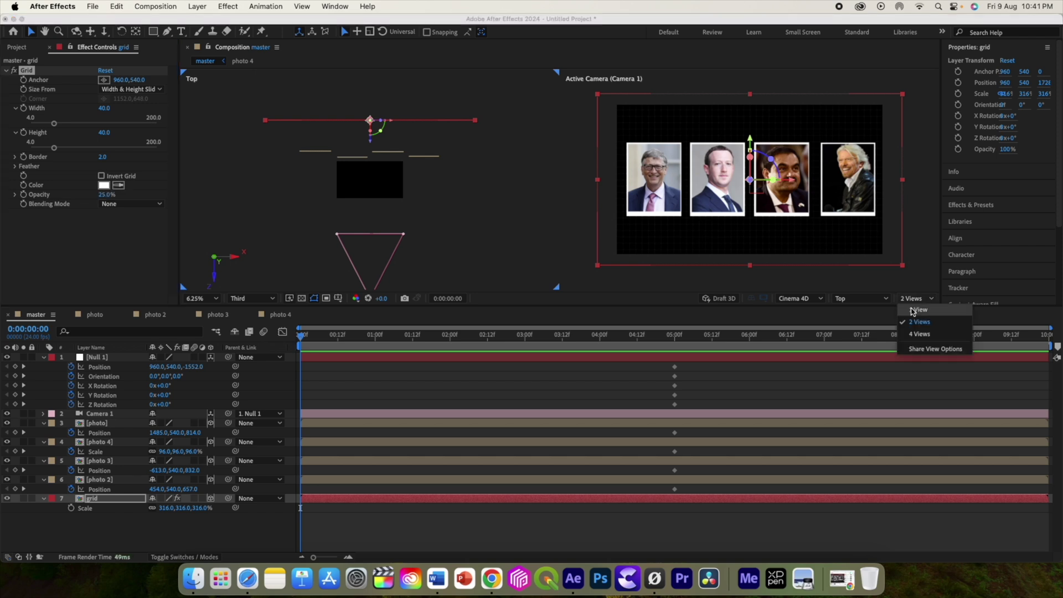
{"action": "left_click", "coordinate": [918, 316]}
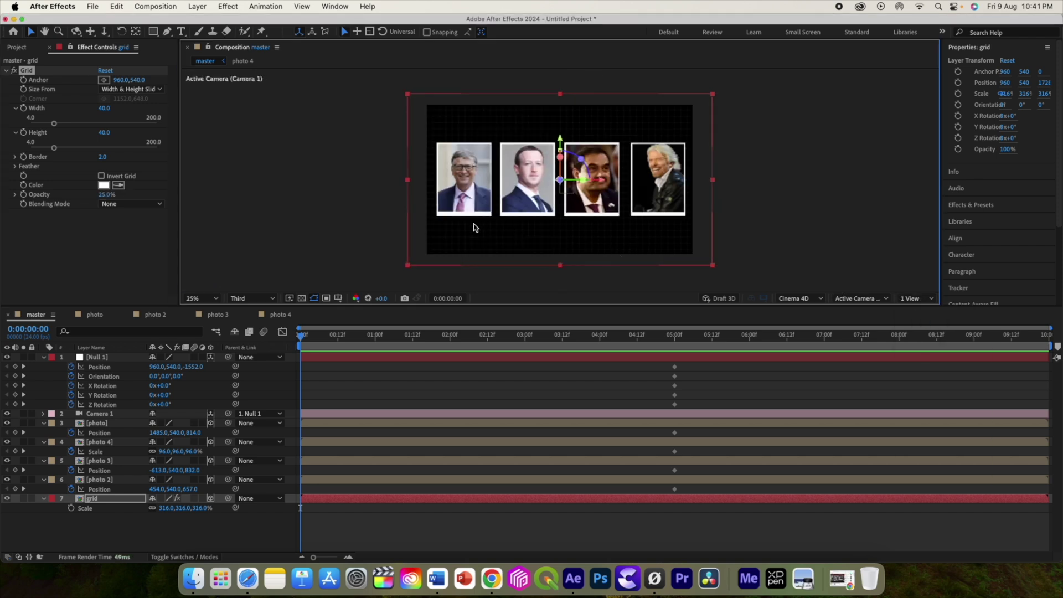
{"action": "left_click", "coordinate": [288, 347]}
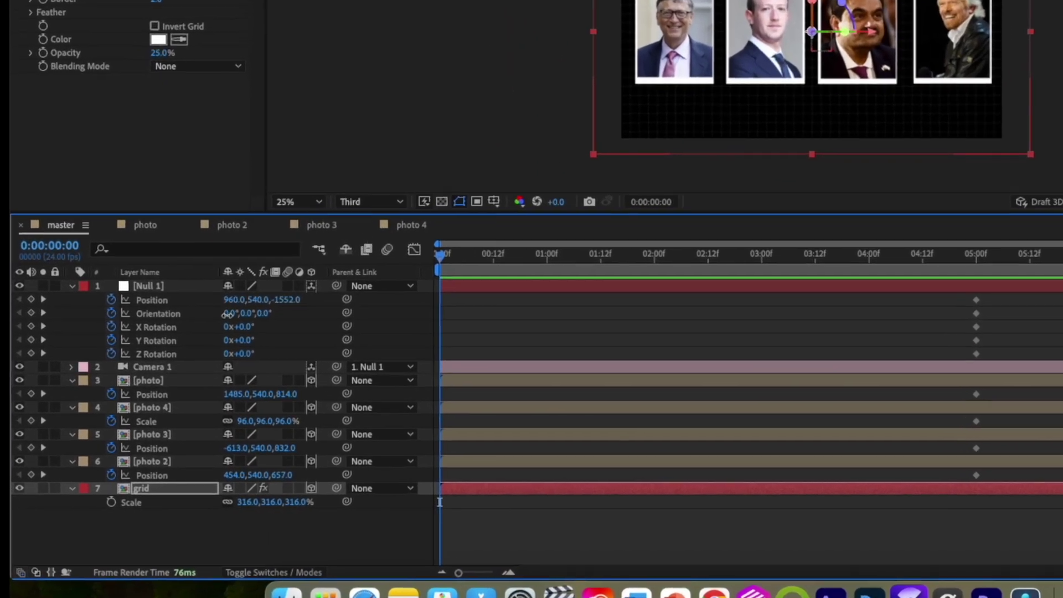
{"action": "left_click_drag", "start_coordinate": [227, 314], "coordinate": [256, 308]}
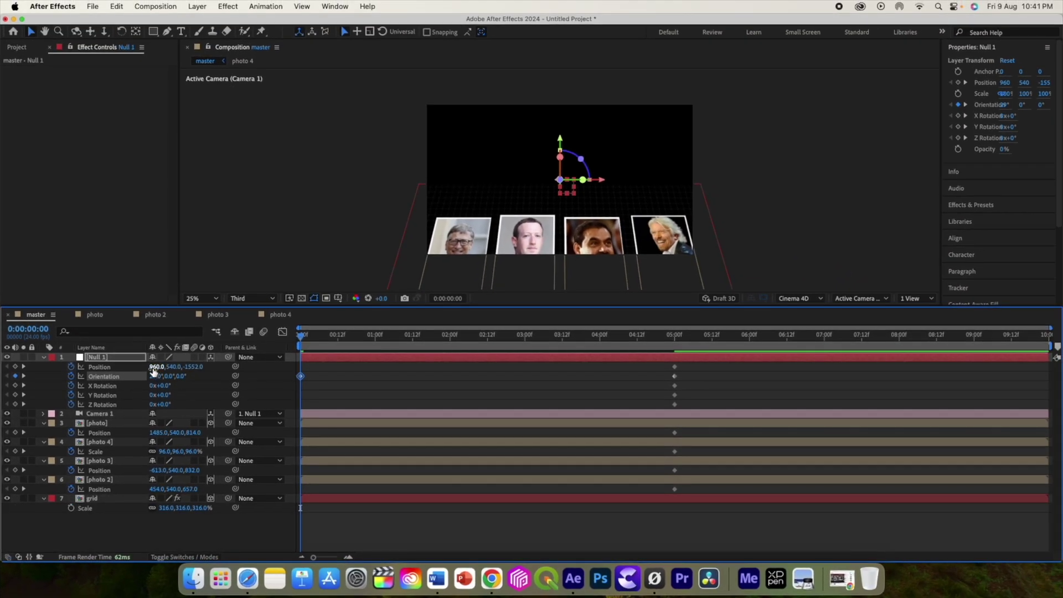
{"action": "left_click_drag", "start_coordinate": [151, 368], "coordinate": [138, 366]}
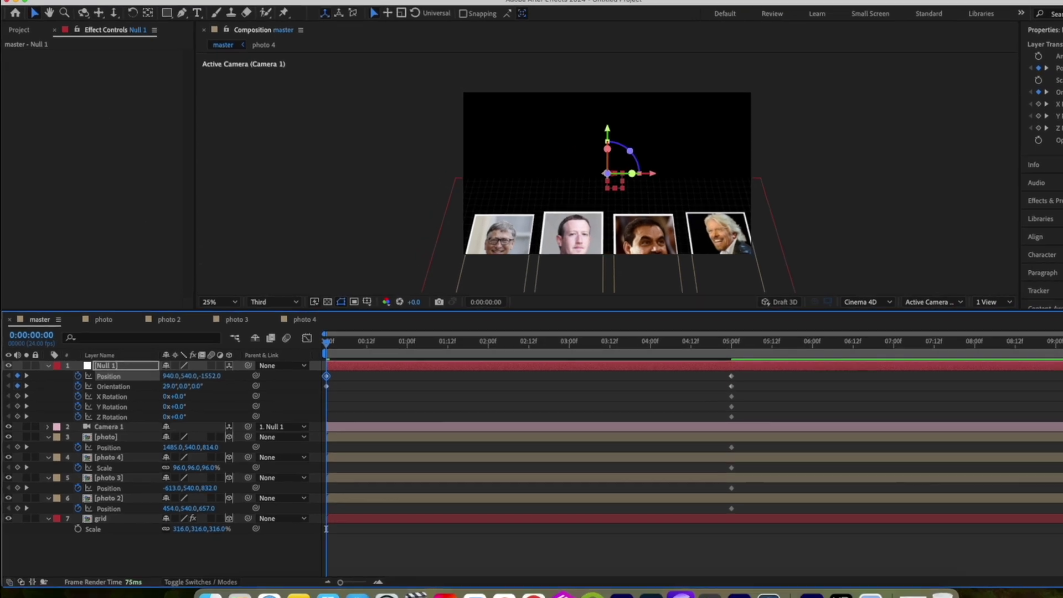
{"action": "left_click", "coordinate": [116, 7]}
{"action": "left_click", "coordinate": [129, 20]}
- At 0:00:00:00, set Null 1's Y position to 776 and Z position to 206 for a closer camera framing
{"action": "left_click_drag", "start_coordinate": [259, 419], "coordinate": [1062, 468]}
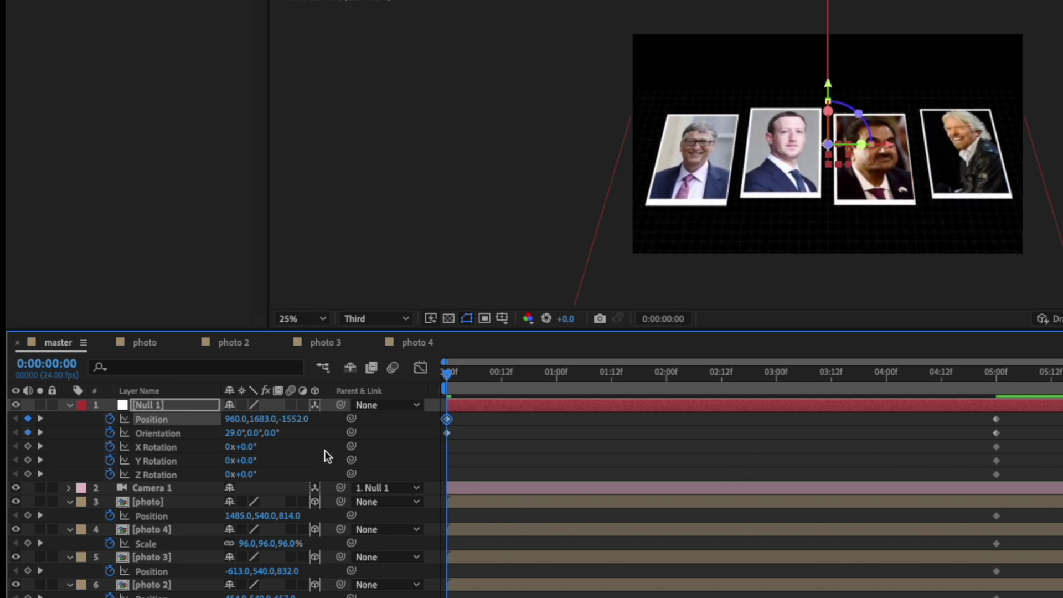
{"action": "left_click_drag", "start_coordinate": [291, 424], "coordinate": [949, 432]}
{"action": "left_click_drag", "start_coordinate": [287, 423], "coordinate": [748, 454]}
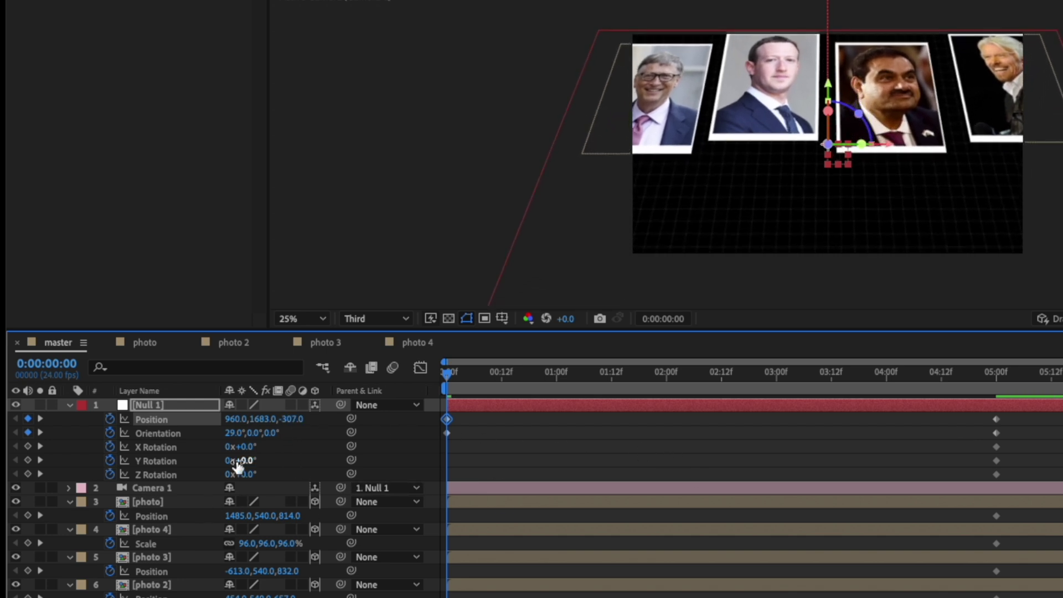
{"action": "left_click_drag", "start_coordinate": [260, 422], "coordinate": [133, 393]}
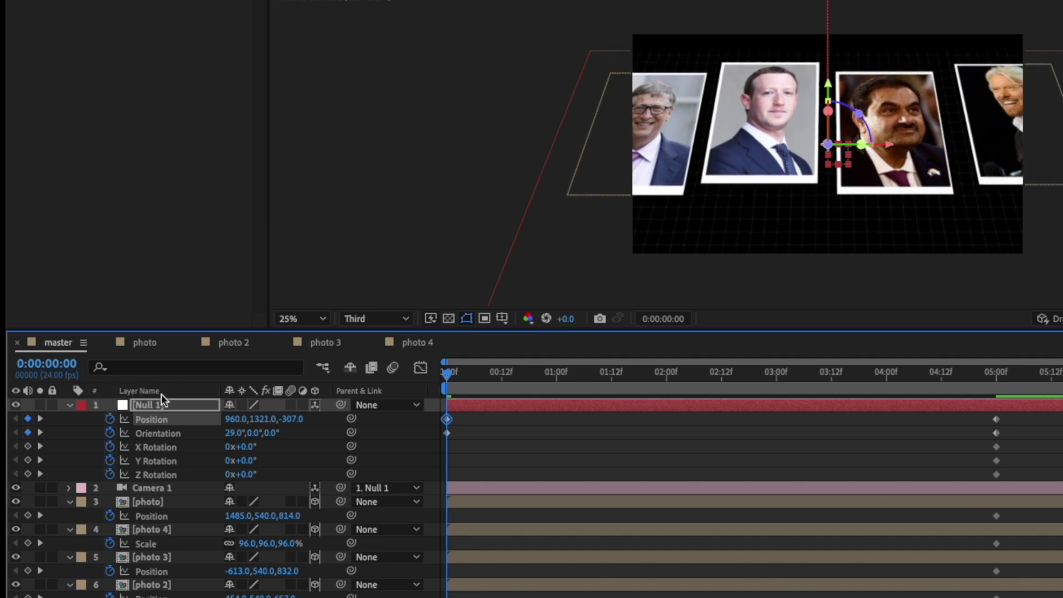
{"action": "left_click_drag", "start_coordinate": [265, 424], "coordinate": [194, 427]}
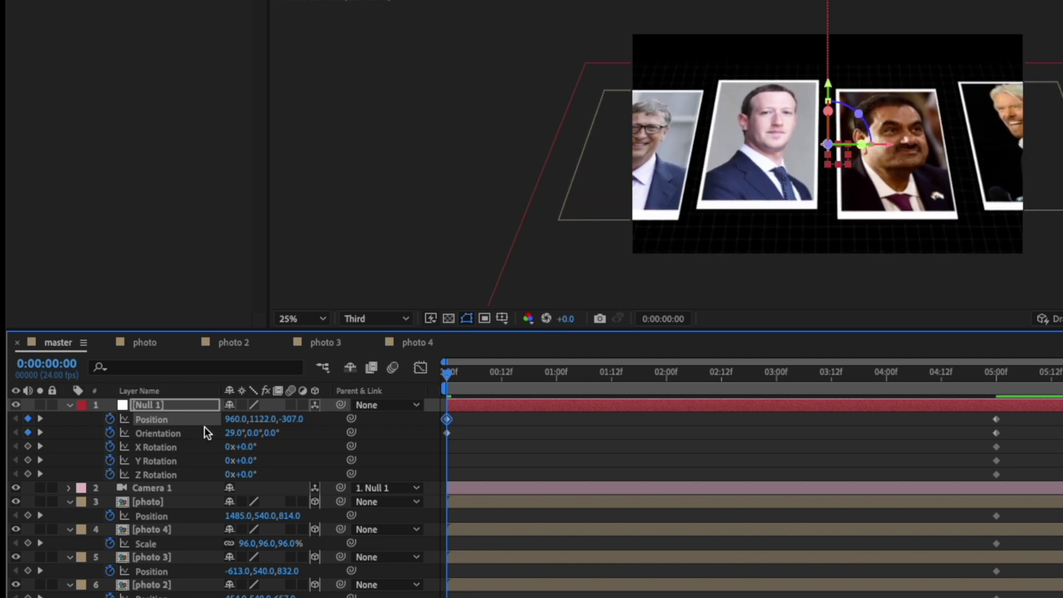
{"action": "left_click_drag", "start_coordinate": [285, 423], "coordinate": [514, 443]}
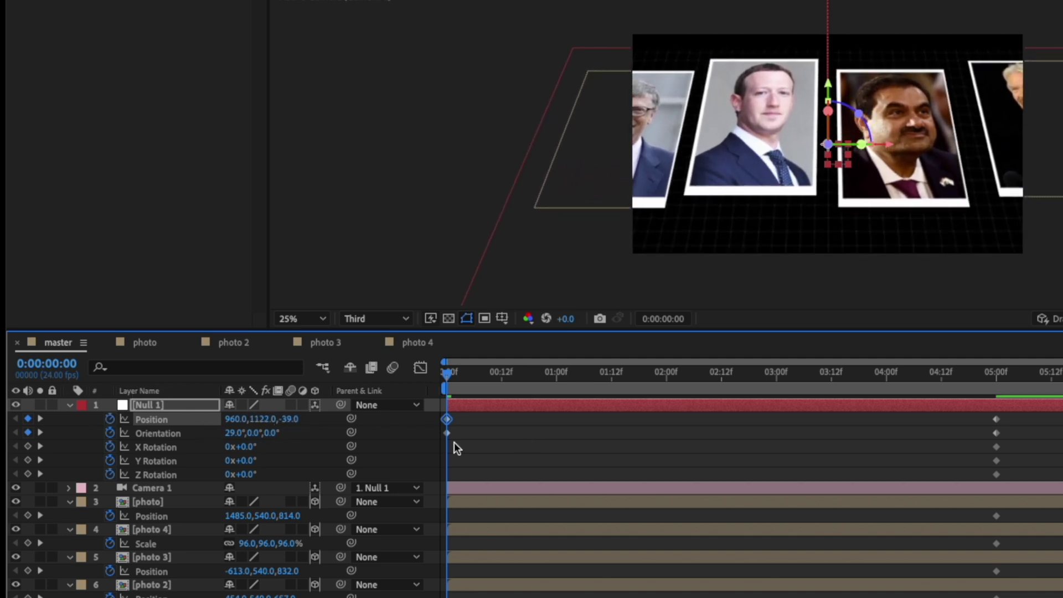
{"action": "left_click_drag", "start_coordinate": [260, 422], "coordinate": [93, 405]}
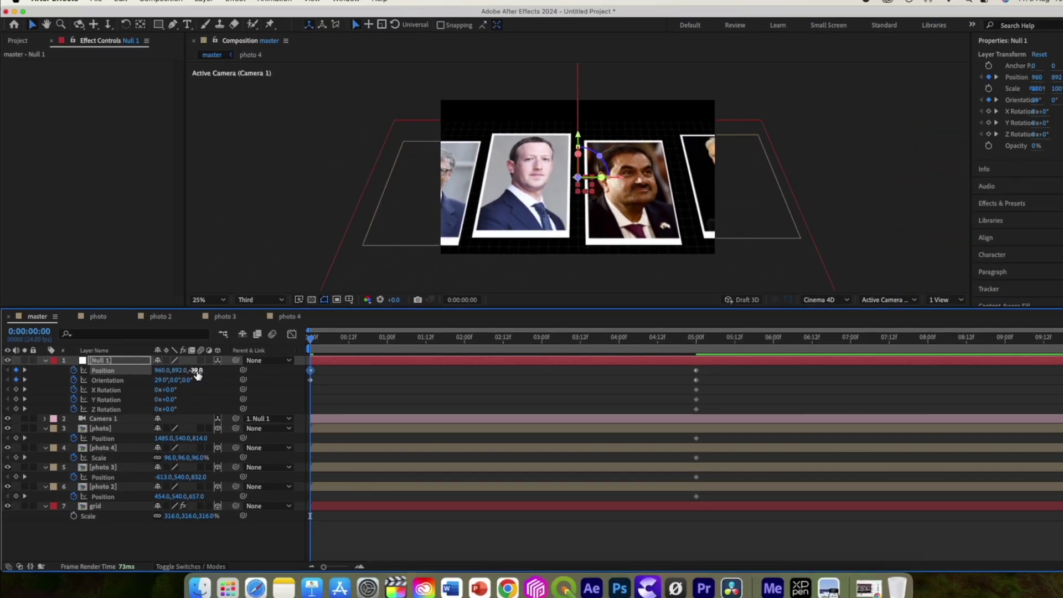
{"action": "left_click_drag", "start_coordinate": [287, 423], "coordinate": [359, 426]}
{"action": "left_click_drag", "start_coordinate": [241, 371], "coordinate": [325, 380]}
{"action": "left_click_drag", "start_coordinate": [188, 371], "coordinate": [108, 363]}
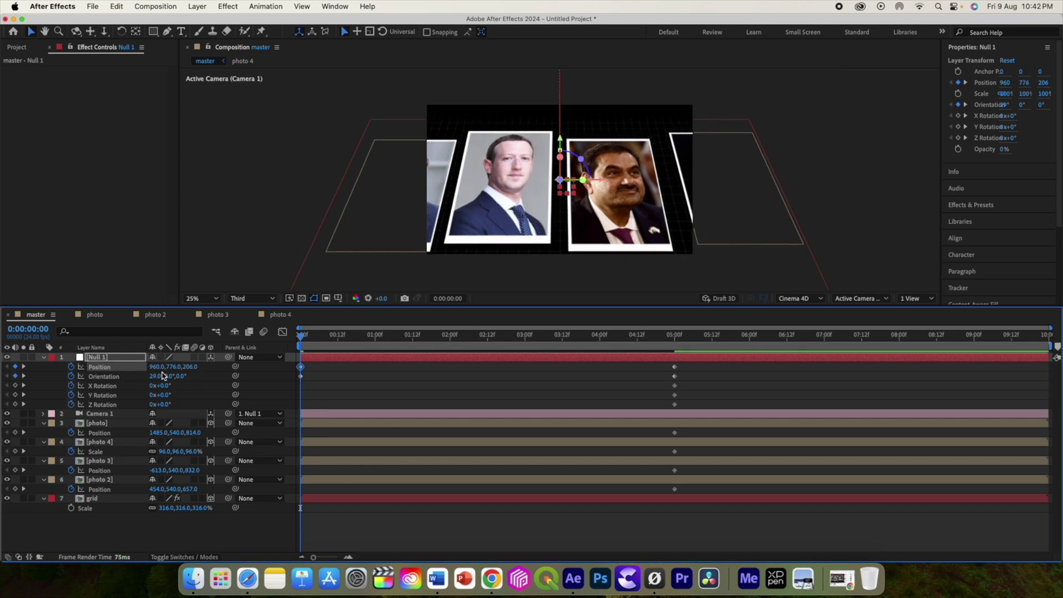
- At 0:00:00:00, raise the photo layer by setting its Y position to -1050
{"action": "left_click", "coordinate": [96, 424]}
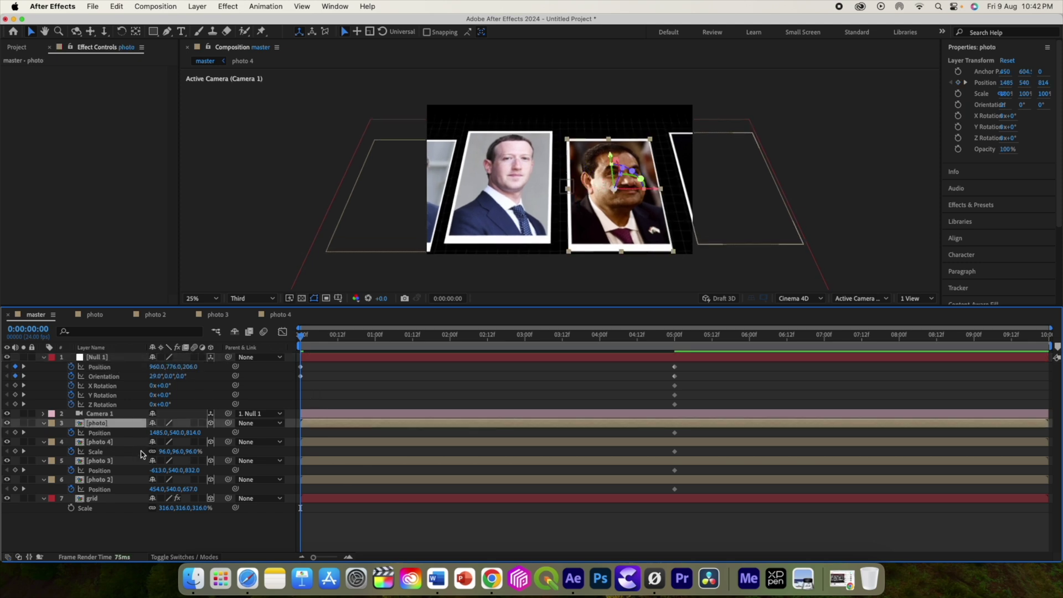
{"action": "left_click_drag", "start_coordinate": [175, 437], "coordinate": [66, 376]}
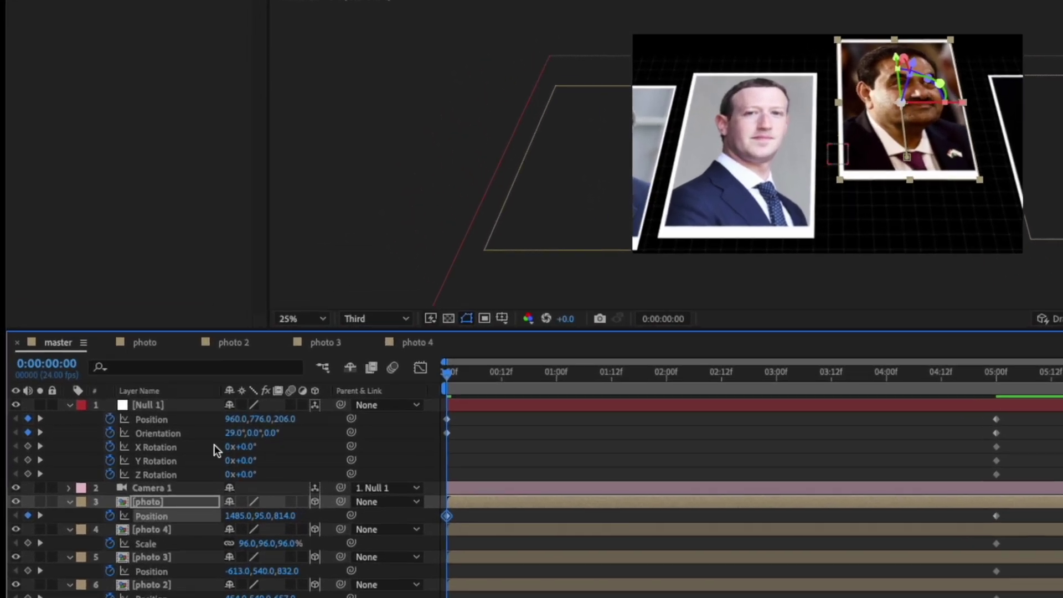
{"action": "left_click_drag", "start_coordinate": [261, 515], "coordinate": [8, 487]}
{"action": "left_click_drag", "start_coordinate": [265, 517], "coordinate": [195, 515]}
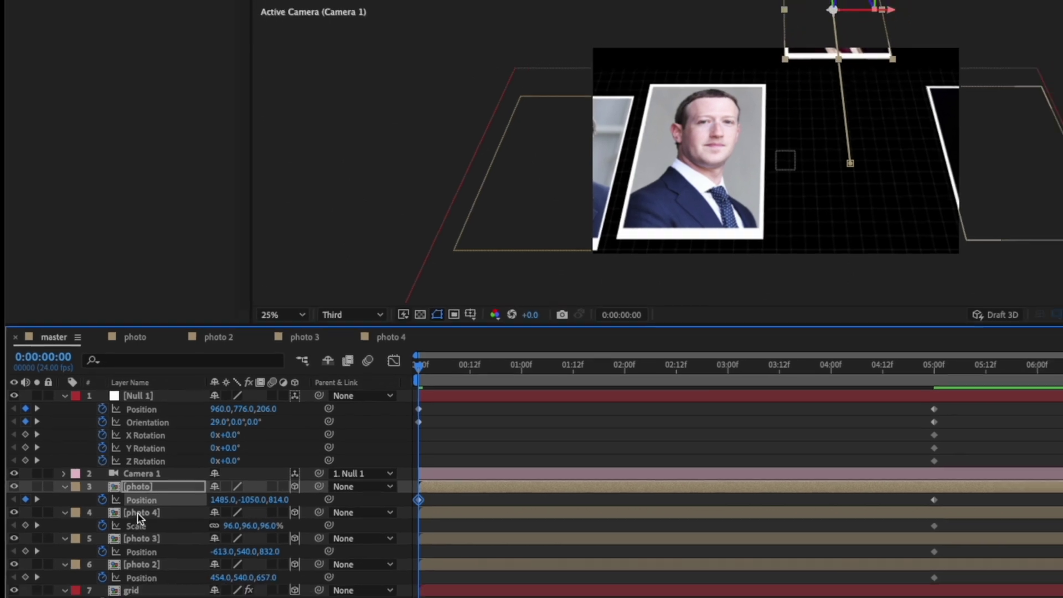
- Add a Position keyframe to the photo 4 layer at 0:00:05:00
{"action": "left_click", "coordinate": [140, 516]}
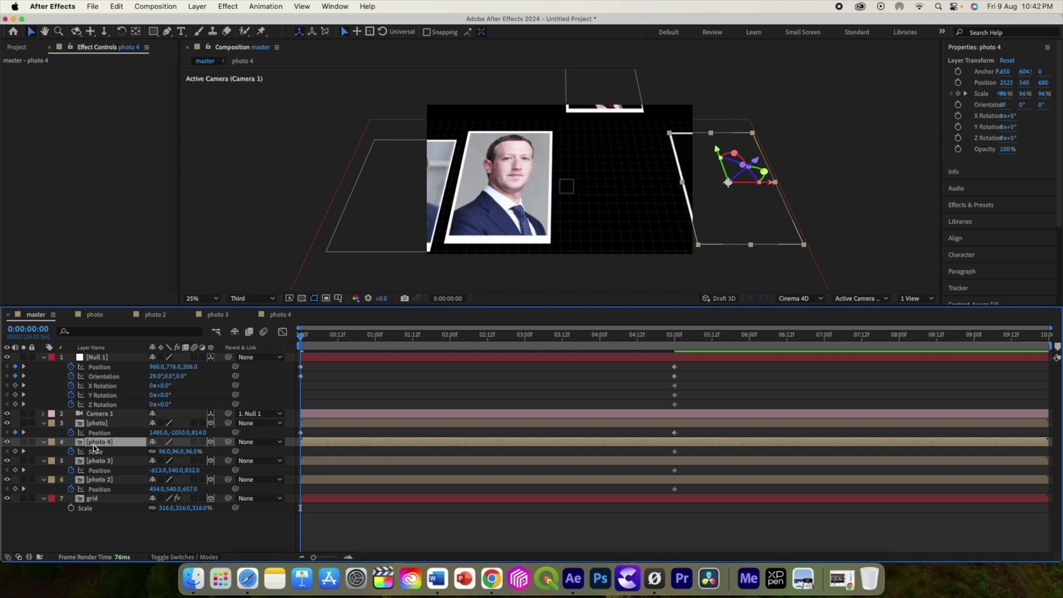
{"action": "key", "text": "p"}
{"action": "left_click_drag", "start_coordinate": [301, 337], "coordinate": [674, 358]}
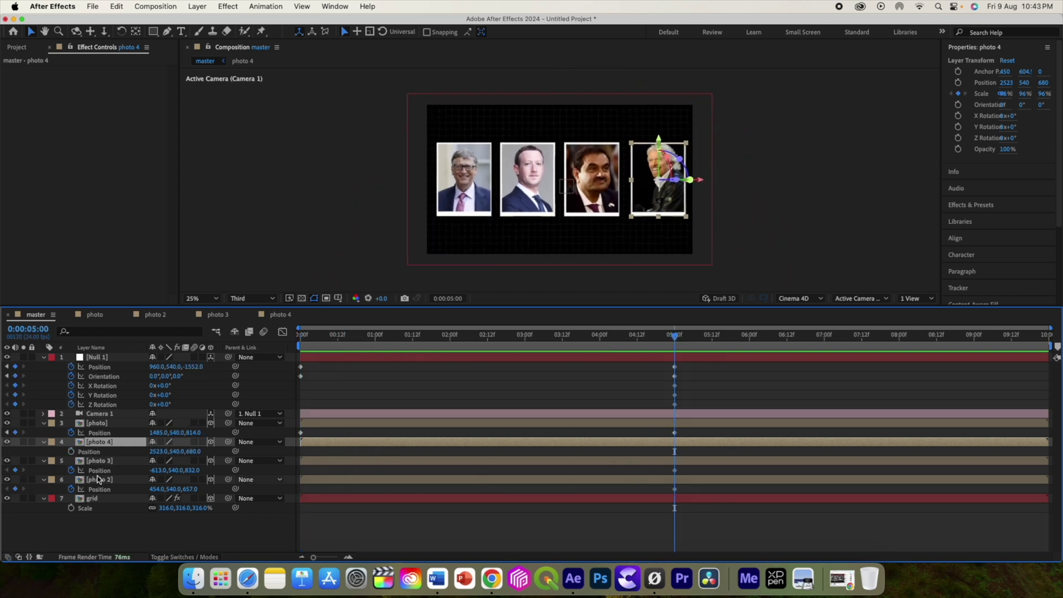
{"action": "left_click", "coordinate": [71, 452]}
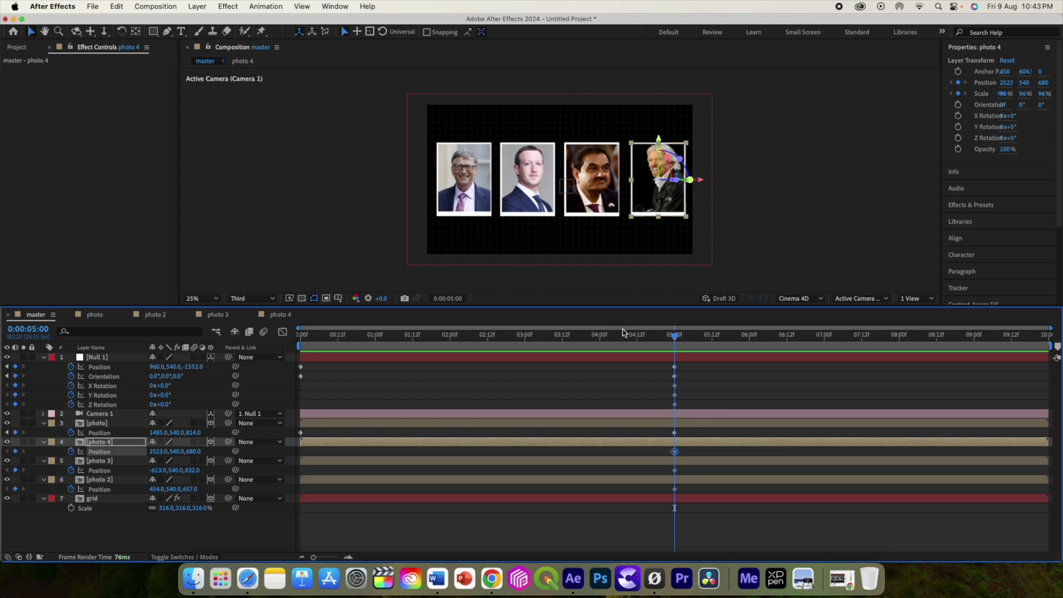
- At 0:00:00:00, increase photo 4's Y position so the layer starts below the camera frame
{"action": "left_click_drag", "start_coordinate": [676, 339], "coordinate": [283, 333]}
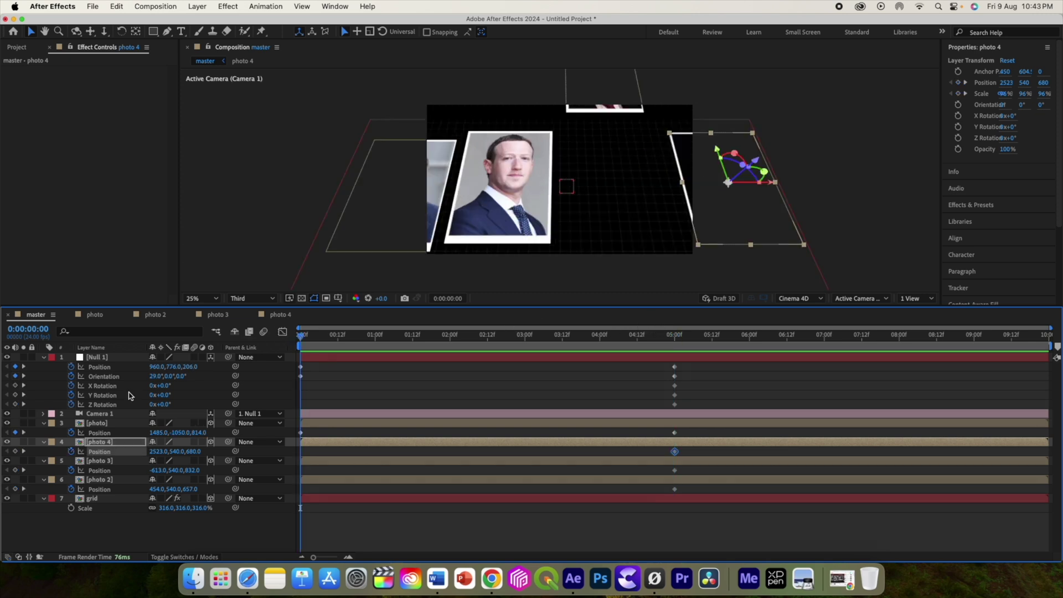
{"action": "left_click_drag", "start_coordinate": [167, 451], "coordinate": [814, 498]}
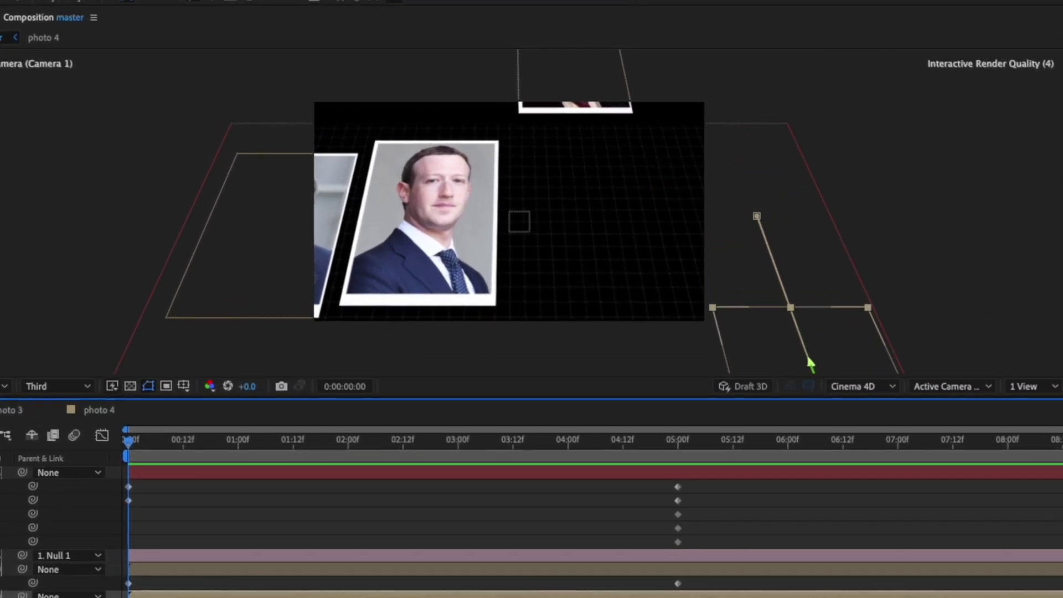
{"action": "left_click_drag", "start_coordinate": [811, 365], "coordinate": [813, 388]}
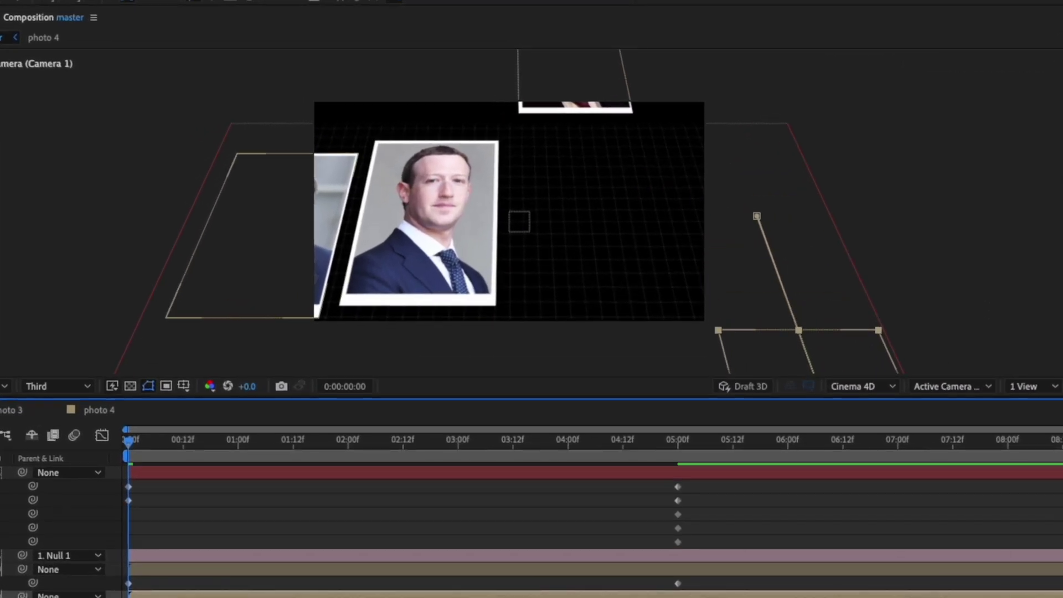
- At 0:00:00:00, raise the photo 3 layer by setting its Y position to -122
{"action": "left_click", "coordinate": [273, 227]}
{"action": "left_click_drag", "start_coordinate": [22, 597], "coordinate": [2, 597]}
{"action": "left_click_drag", "start_coordinate": [66, 471], "coordinate": [1, 470]}
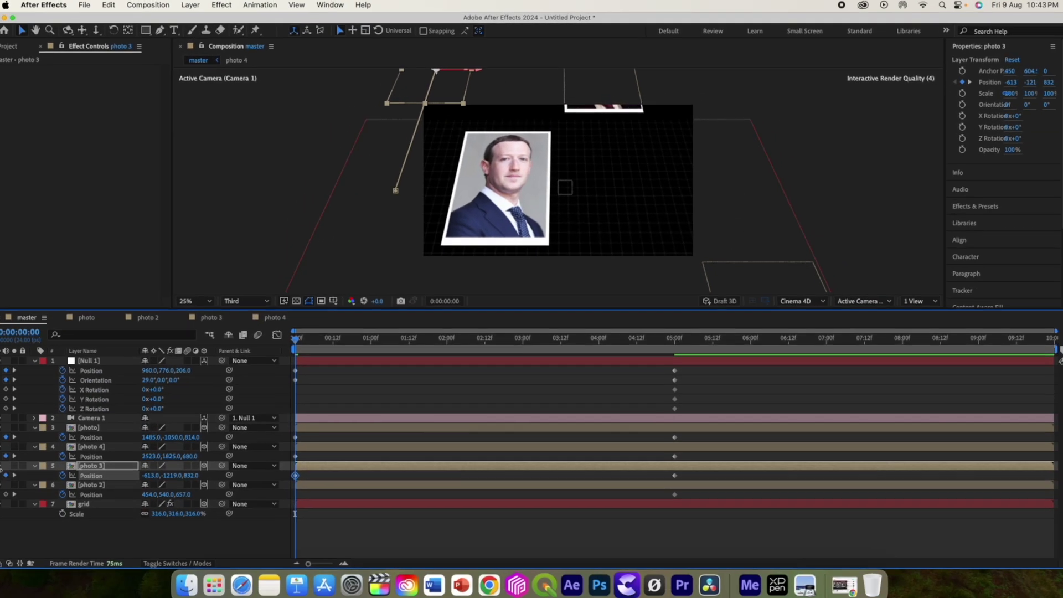
- Apply Easy Ease to all keyframes of Null 1 and the four photo layers, collapse their properties, and return to 0:00:00:00
{"action": "left_click_drag", "start_coordinate": [296, 338], "coordinate": [672, 358]}
{"action": "left_click_drag", "start_coordinate": [703, 489], "coordinate": [281, 355]}
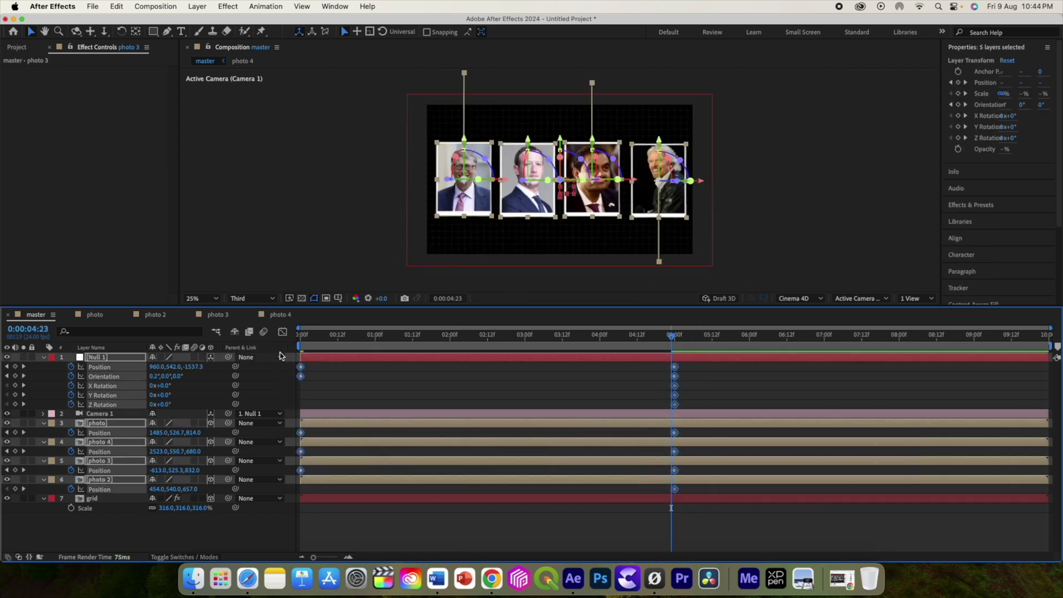
{"action": "key", "text": "F9"}
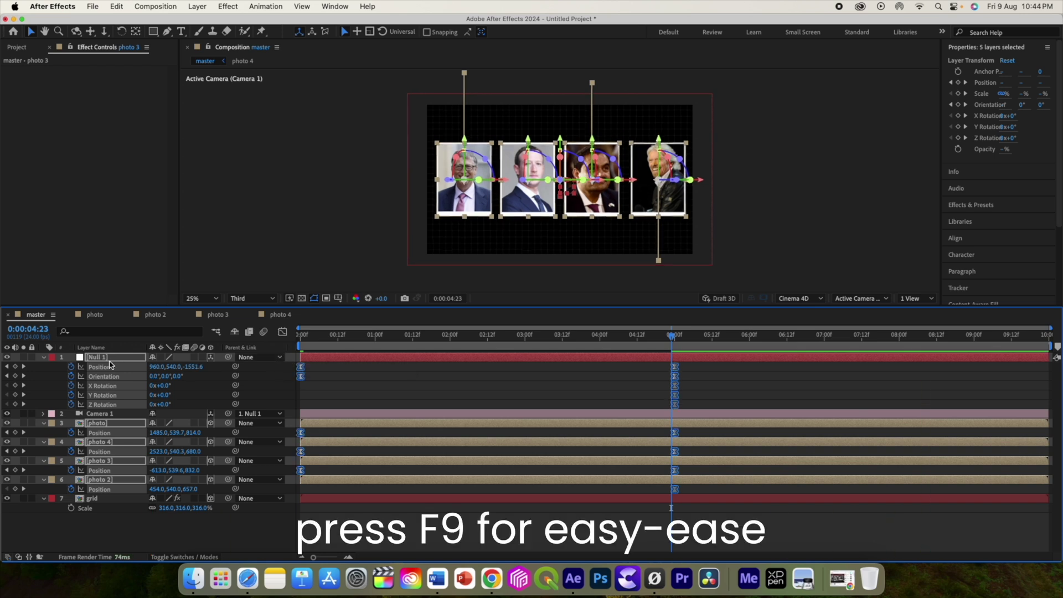
{"action": "left_click", "coordinate": [43, 358]}
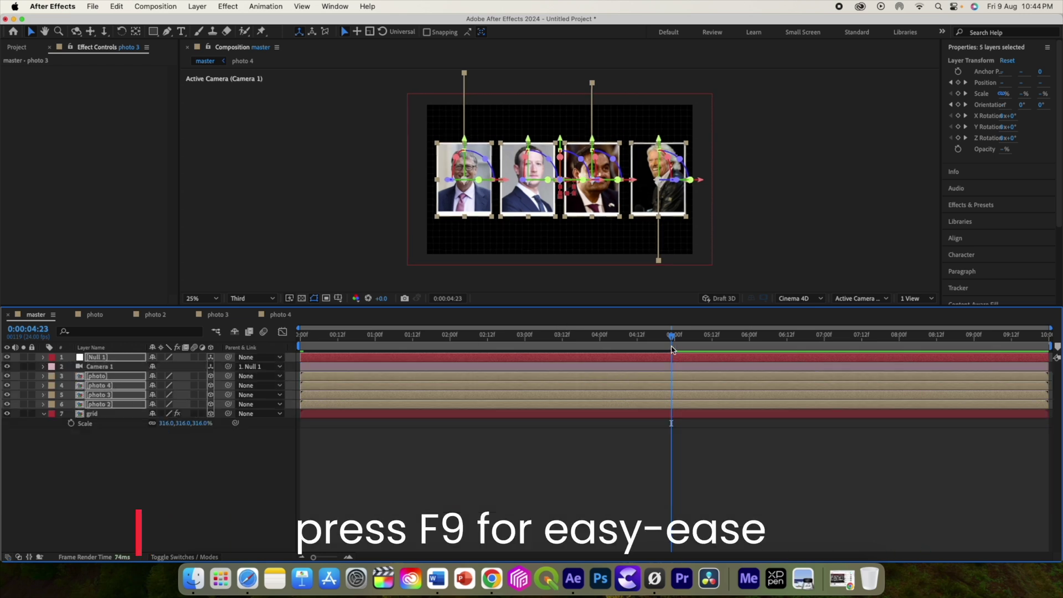
{"action": "left_click", "coordinate": [619, 335]}
{"action": "left_click_drag", "start_coordinate": [598, 340], "coordinate": [290, 333]}
{"action": "left_click", "coordinate": [195, 467]}
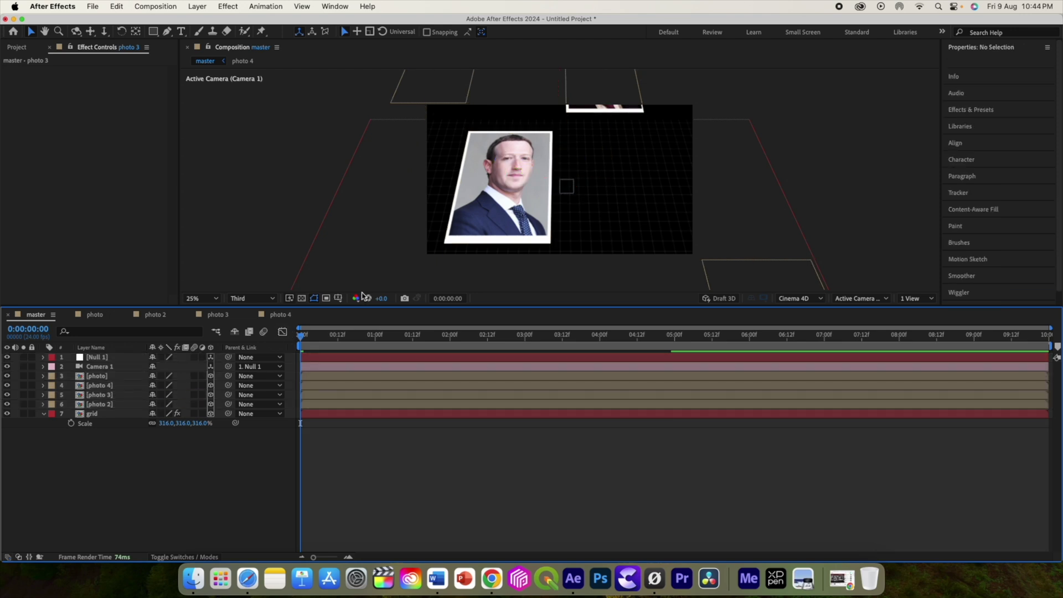
- Apply the Glow effect to the photo 2 layer
{"action": "left_click", "coordinate": [507, 183]}
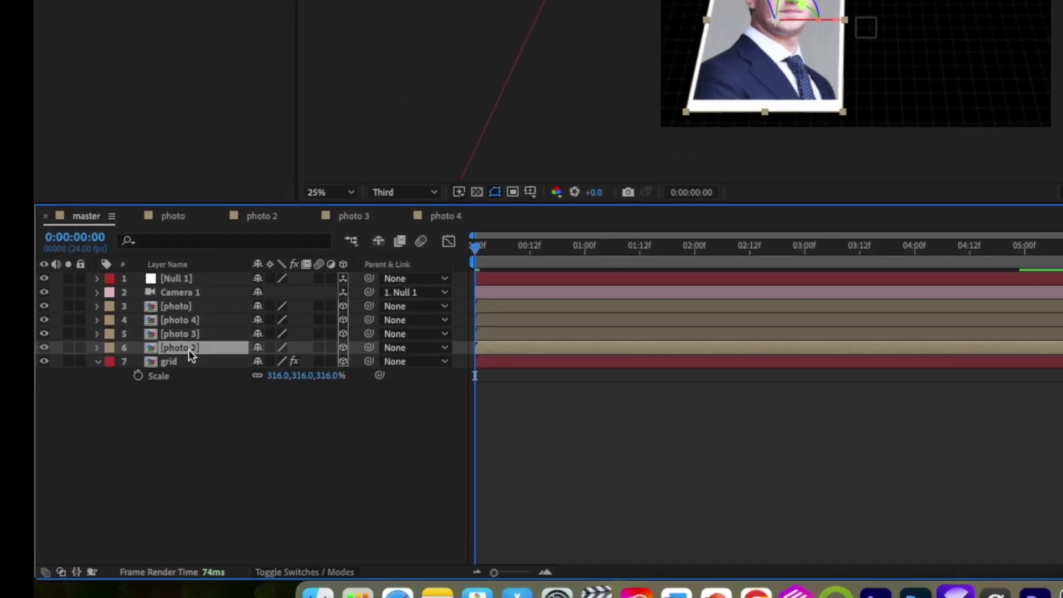
{"action": "key", "text": "ctrl+space"}
{"action": "type", "text": "glo"}
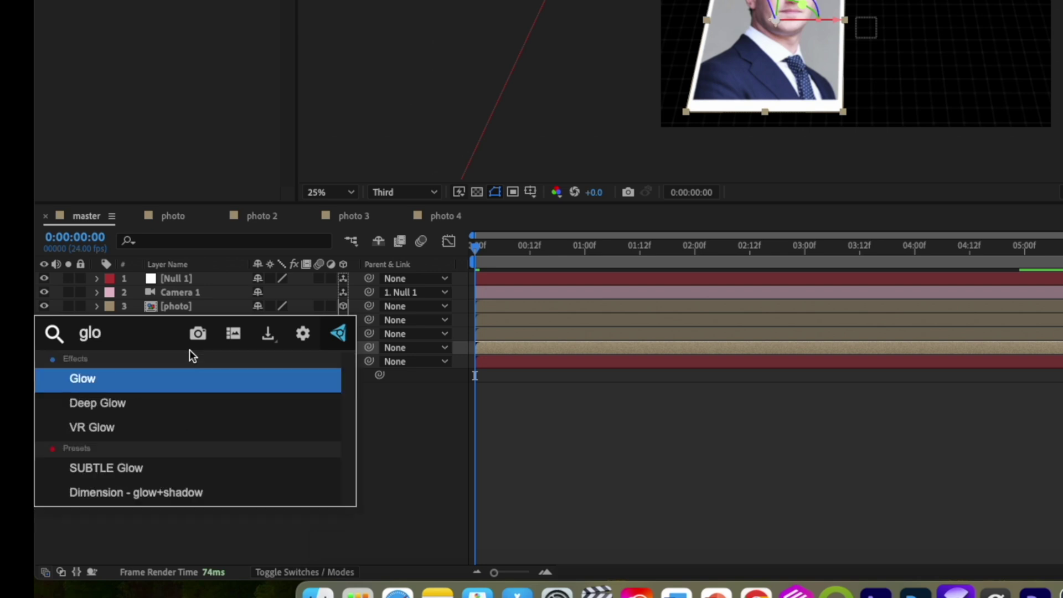
{"action": "key", "text": "Return"}
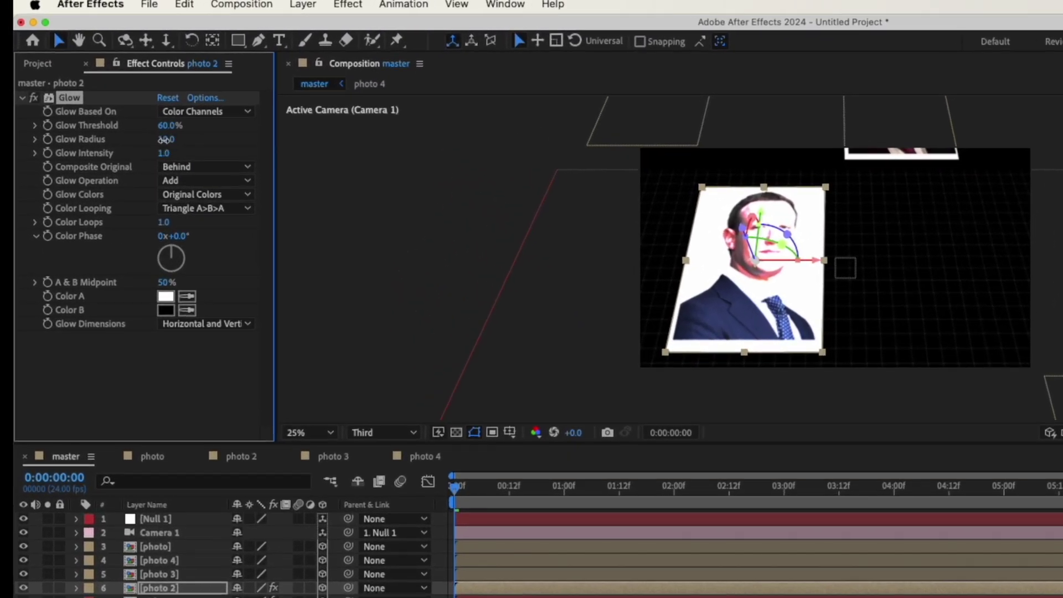
- Set photo 2's Glow to composite the original On Top and its Glow Radius to 247
{"action": "left_click", "coordinate": [188, 167]}
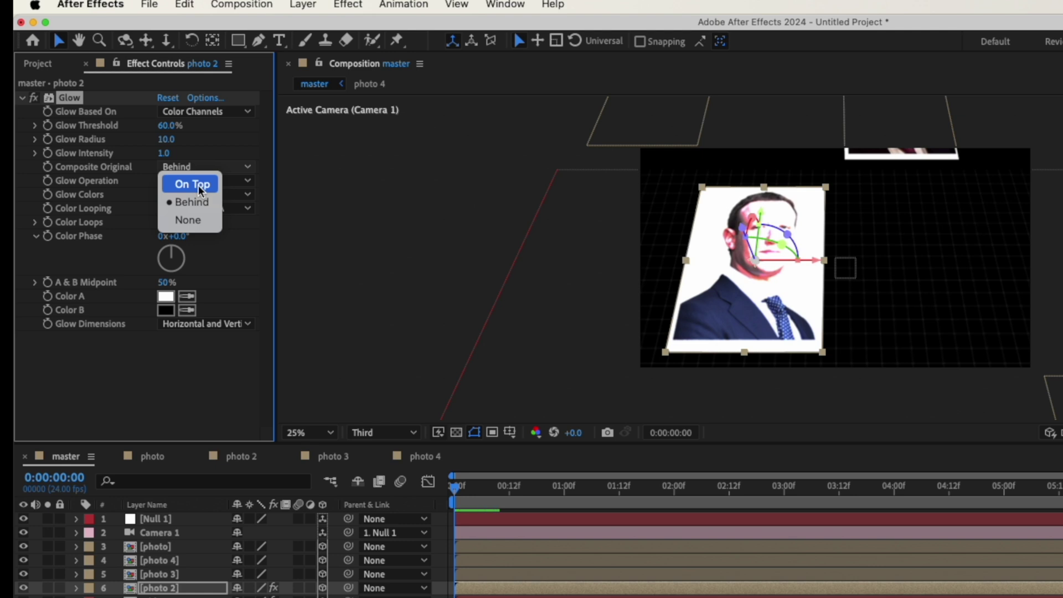
{"action": "left_click", "coordinate": [199, 185]}
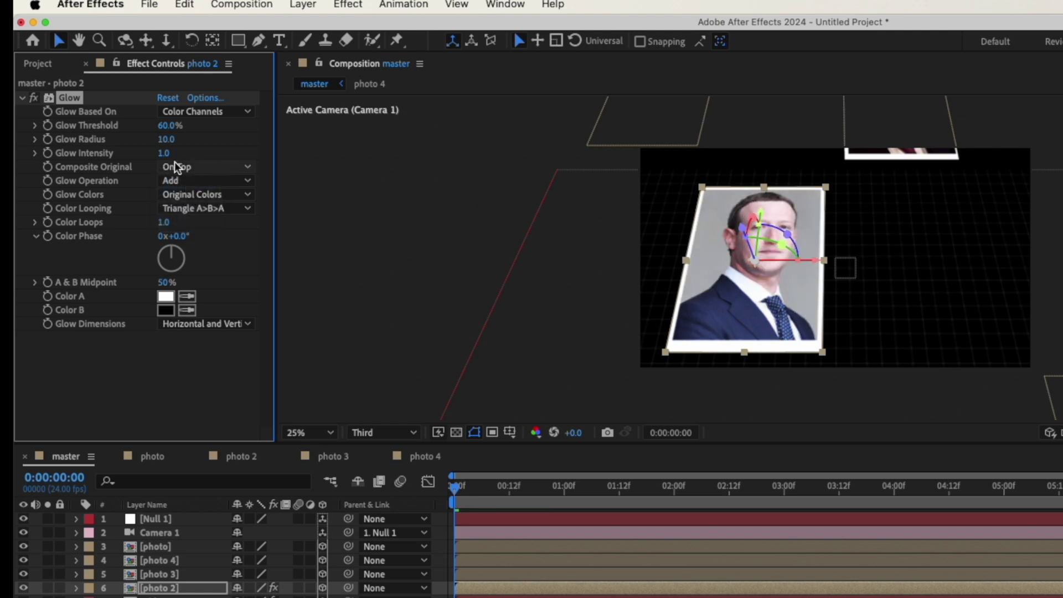
{"action": "left_click_drag", "start_coordinate": [167, 141], "coordinate": [322, 165]}
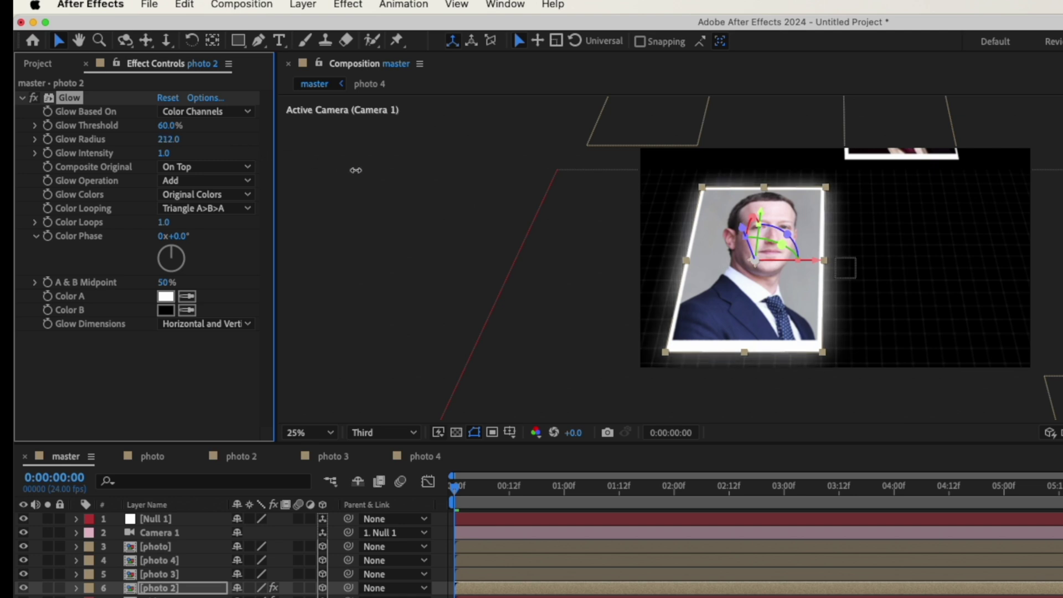
{"action": "left_click_drag", "start_coordinate": [388, 177], "coordinate": [389, 177]}
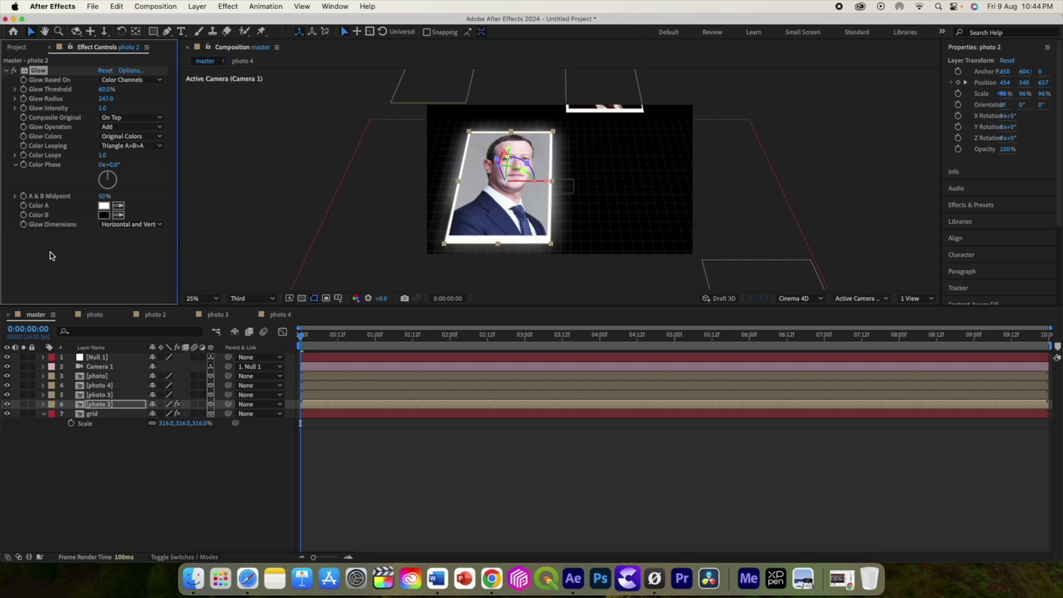
- Give the photo 3, photo 4 and photo layers the same On Top Glow, and set photo 4's Glow Intensity to 2.3
{"action": "left_click", "coordinate": [103, 396]}
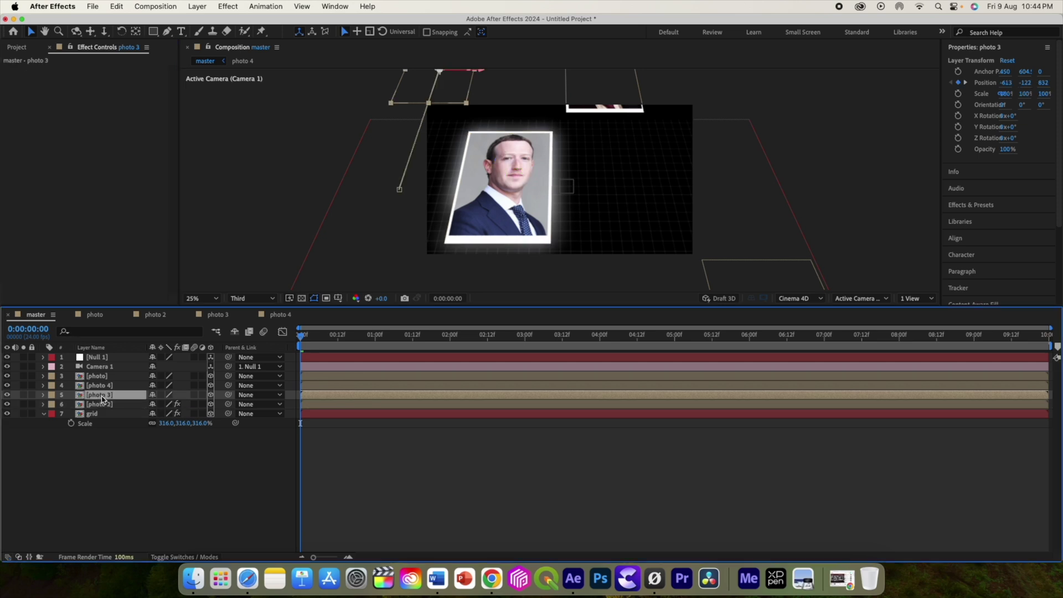
{"action": "left_click", "coordinate": [101, 387]}
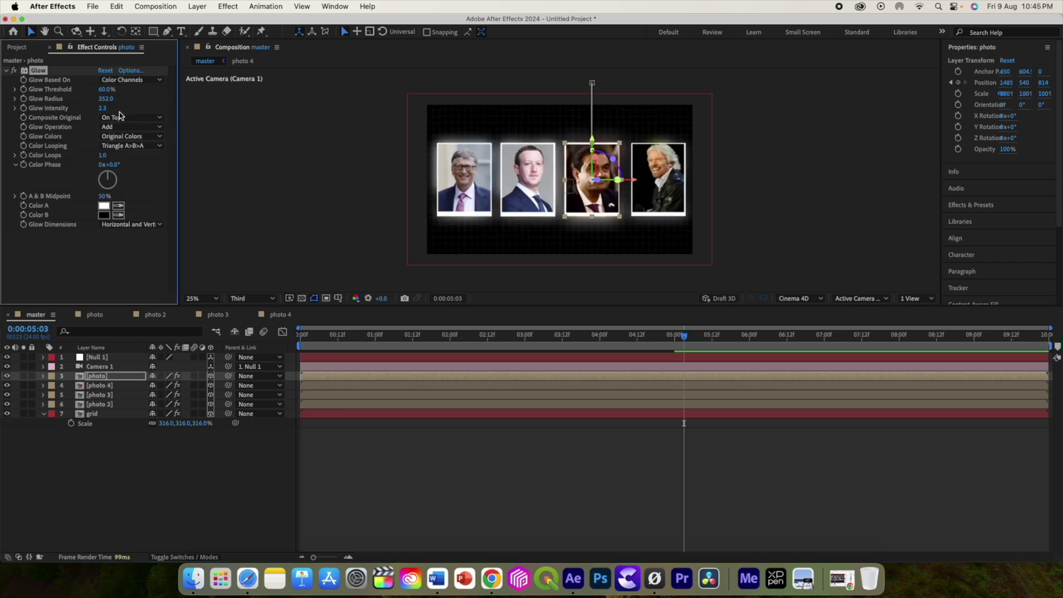
{"action": "left_click", "coordinate": [100, 405]}
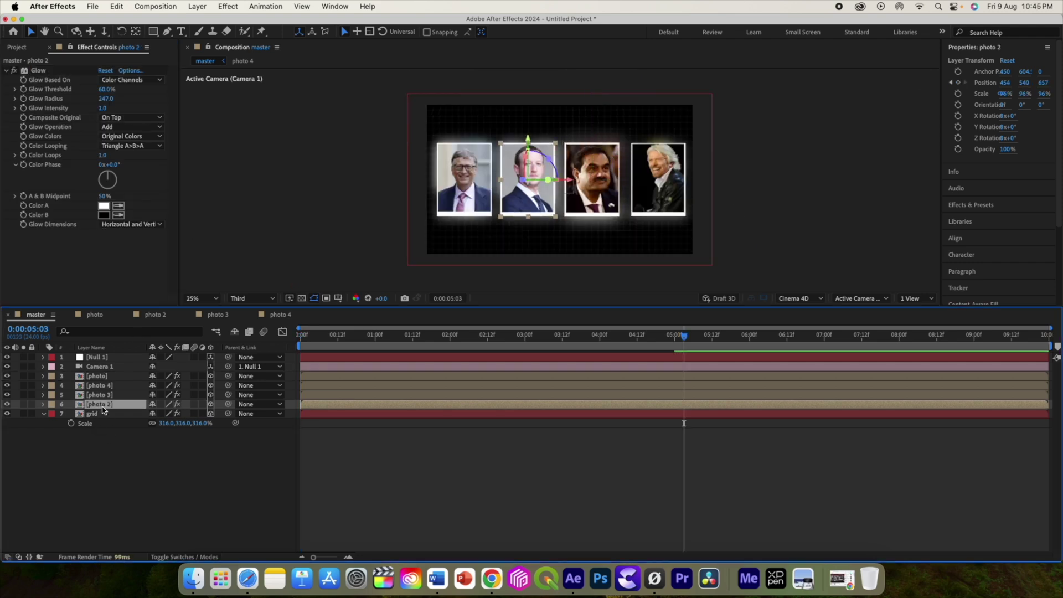
{"action": "left_click", "coordinate": [100, 395]}
{"action": "left_click", "coordinate": [101, 386]}
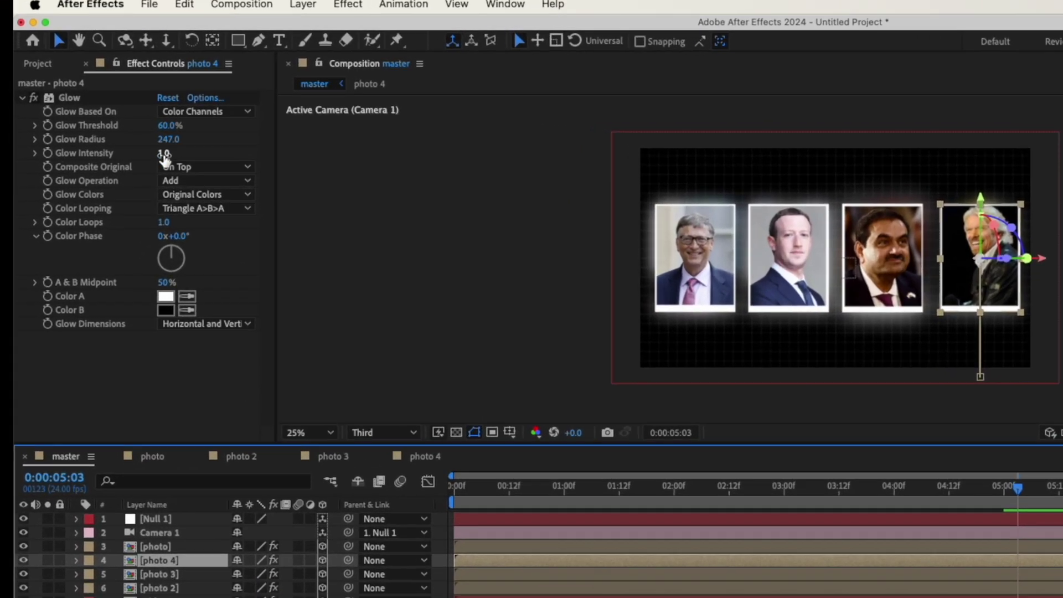
{"action": "left_click_drag", "start_coordinate": [148, 142], "coordinate": [233, 151]}
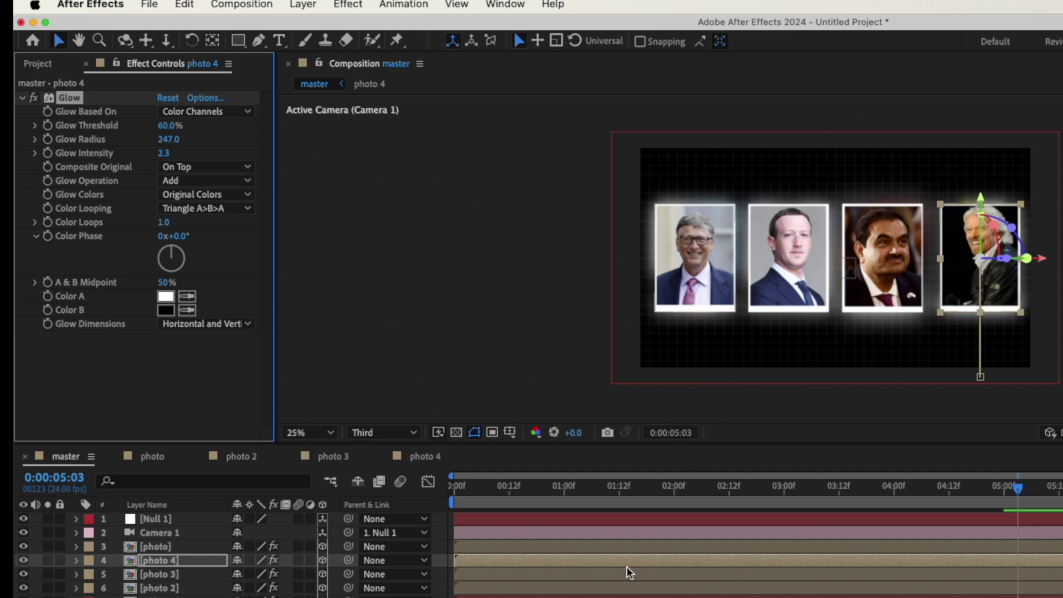
{"action": "left_click", "coordinate": [820, 596]}
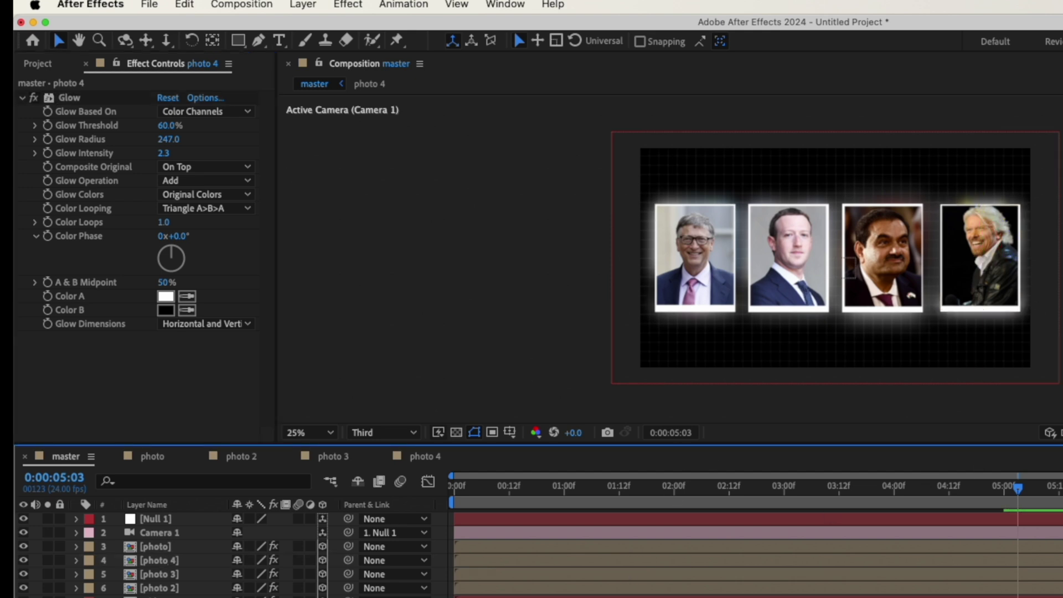
- Scrub back to 0:00:00:00 and add a new adjustment layer above all layers in the master composition
{"action": "left_click_drag", "start_coordinate": [1019, 487], "coordinate": [781, 501]}
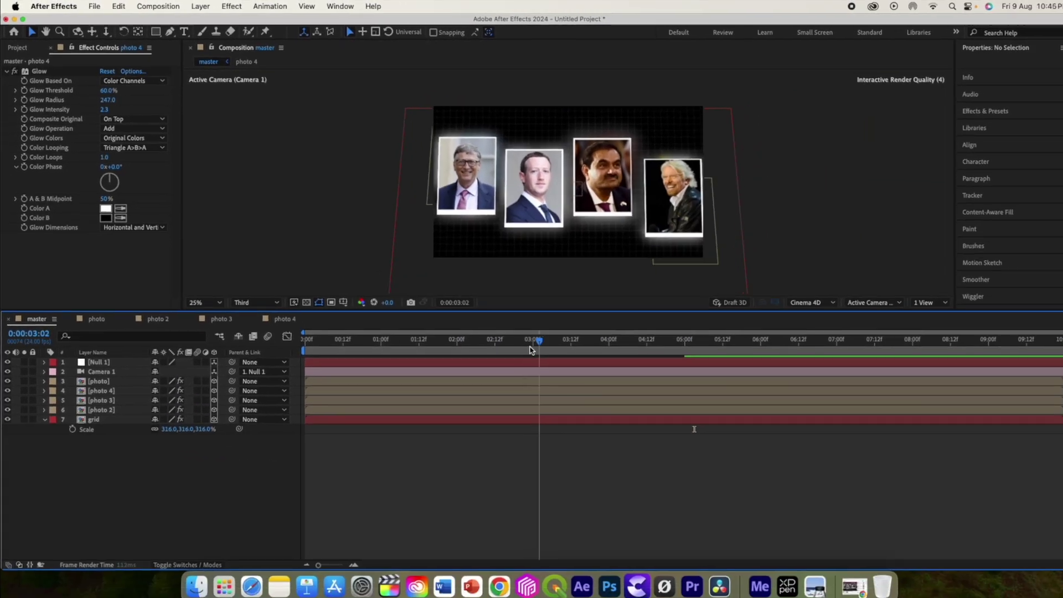
{"action": "left_click_drag", "start_coordinate": [530, 350], "coordinate": [300, 346]}
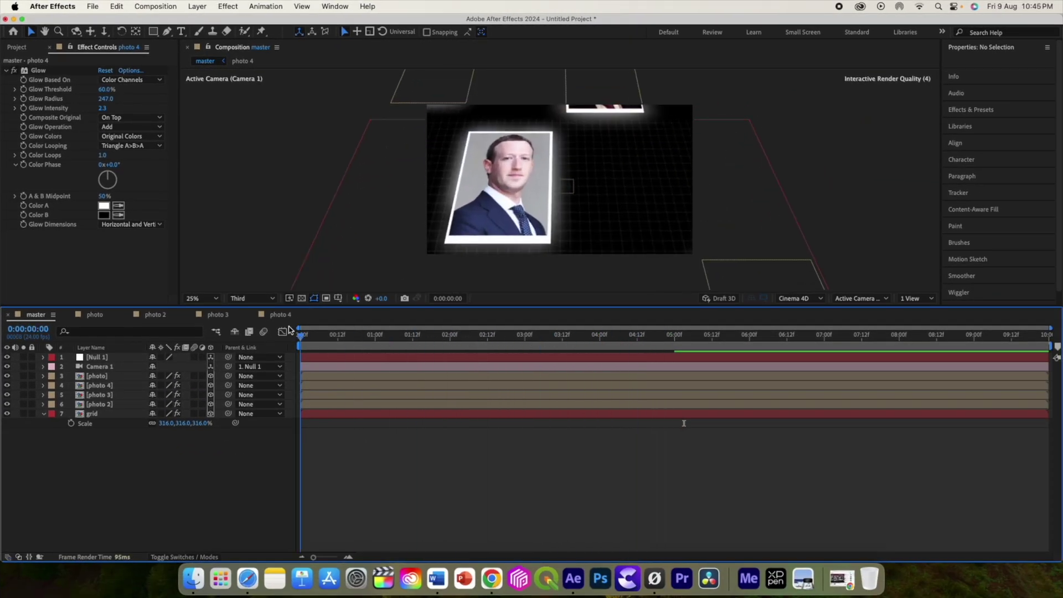
{"action": "right_click", "coordinate": [94, 487]}
{"action": "mouse_move", "coordinate": [183, 417]}
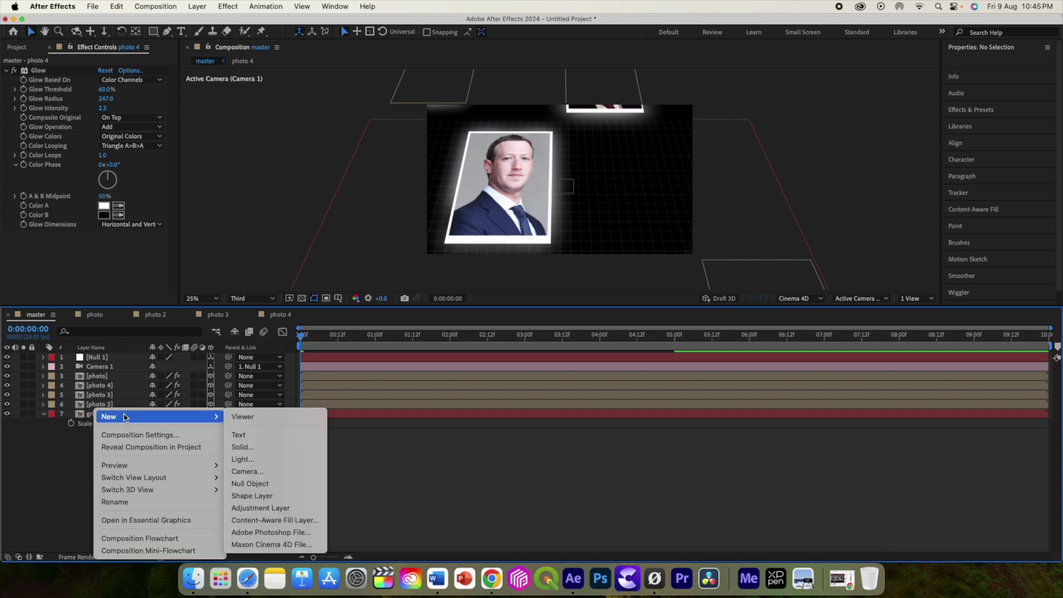
{"action": "left_click", "coordinate": [267, 509]}
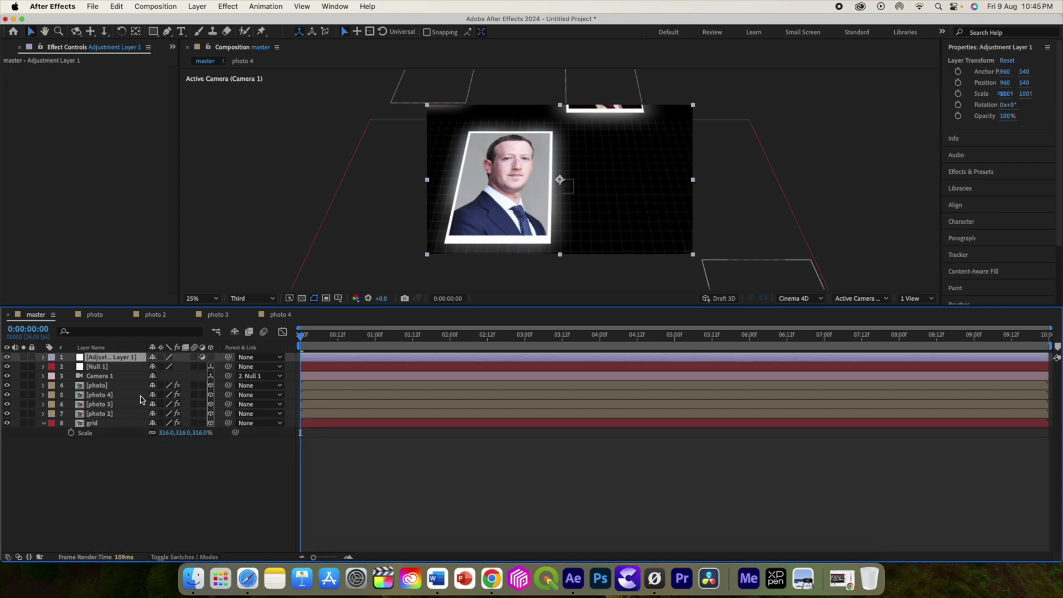
- Apply the Lumetri Color effect to the adjustment layer
{"action": "key", "text": "ctrl+space"}
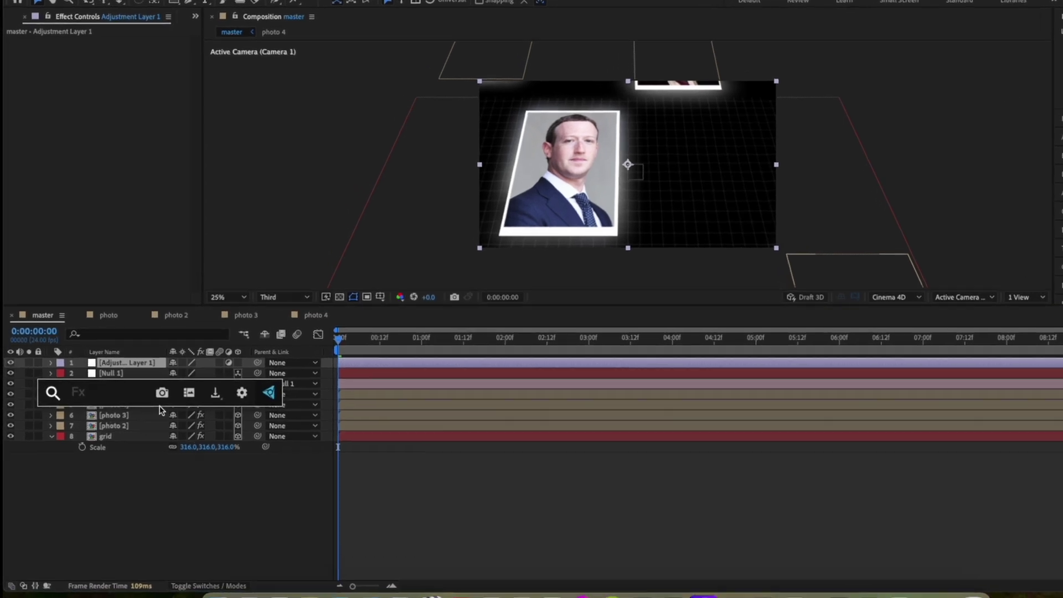
{"action": "type", "text": "lum"}
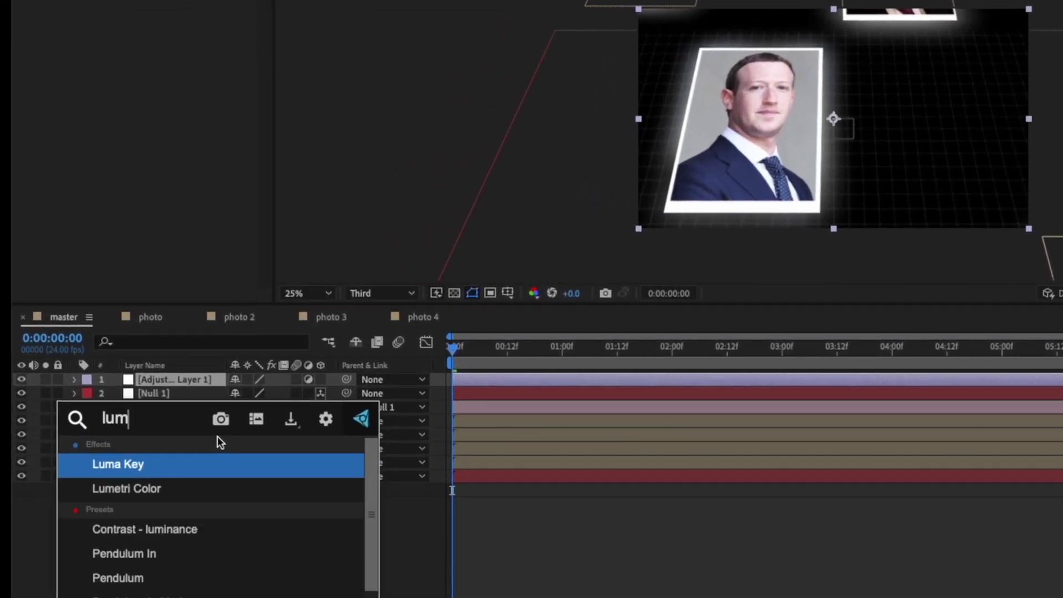
{"action": "type", "text": "e"}
{"action": "left_click", "coordinate": [174, 466]}
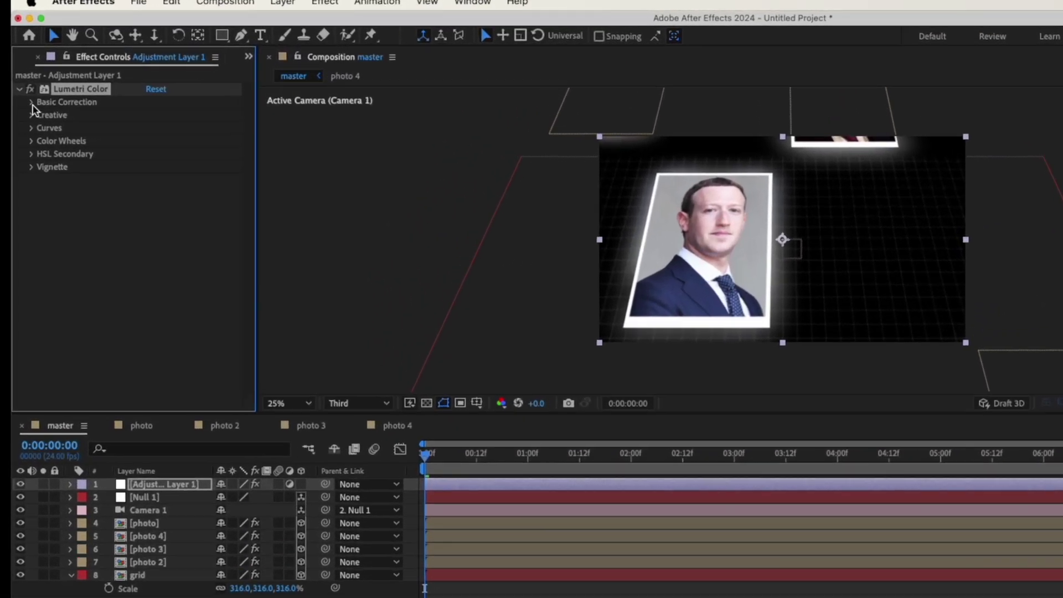
- Keyframe Lumetri Color's Saturation at 0 at 0:00:03:22 and at 100 at 0:00:05:05
{"action": "left_click", "coordinate": [21, 87]}
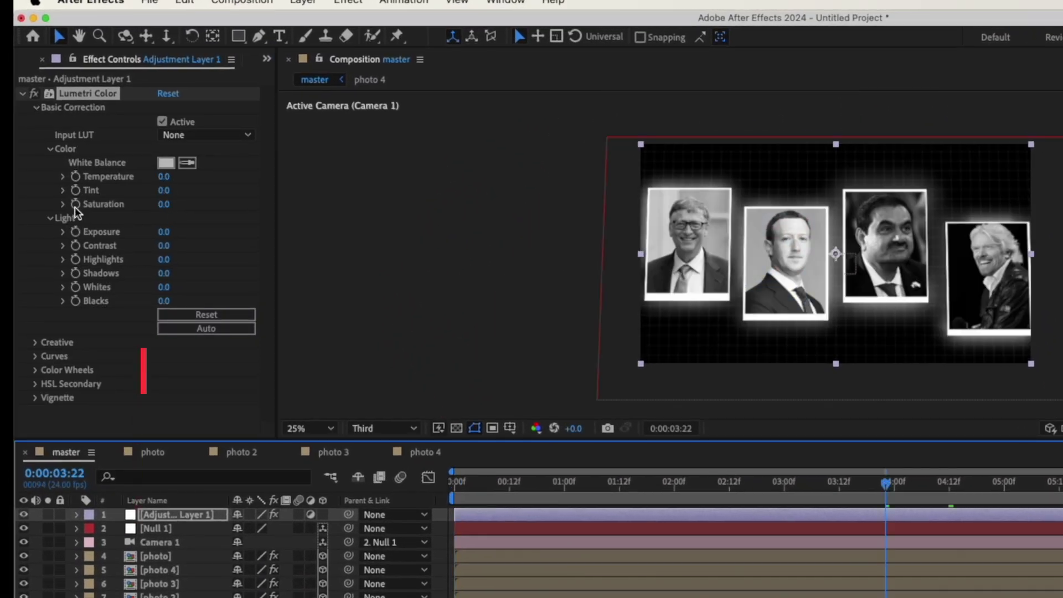
{"action": "left_click", "coordinate": [75, 206]}
{"action": "left_click_drag", "start_coordinate": [886, 487], "coordinate": [1028, 483]}
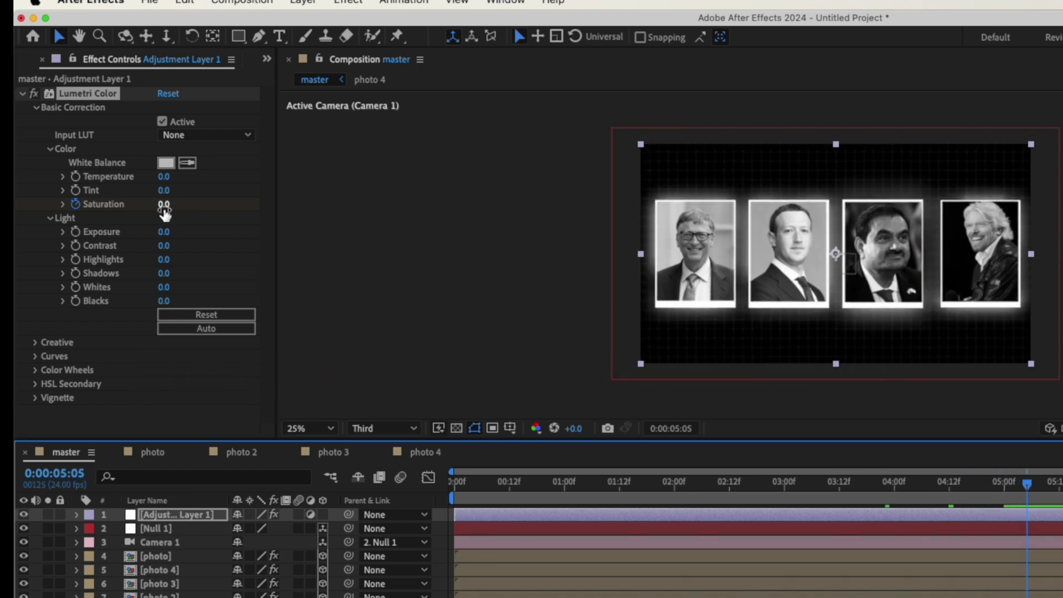
{"action": "left_click_drag", "start_coordinate": [163, 206], "coordinate": [383, 231]}
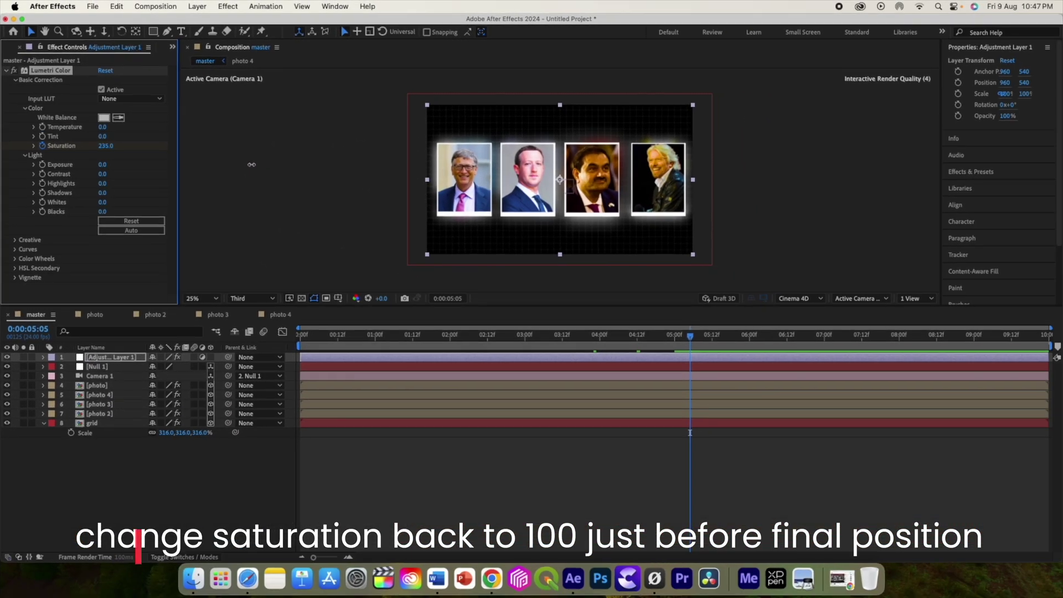
{"action": "left_click_drag", "start_coordinate": [251, 165], "coordinate": [184, 162]}
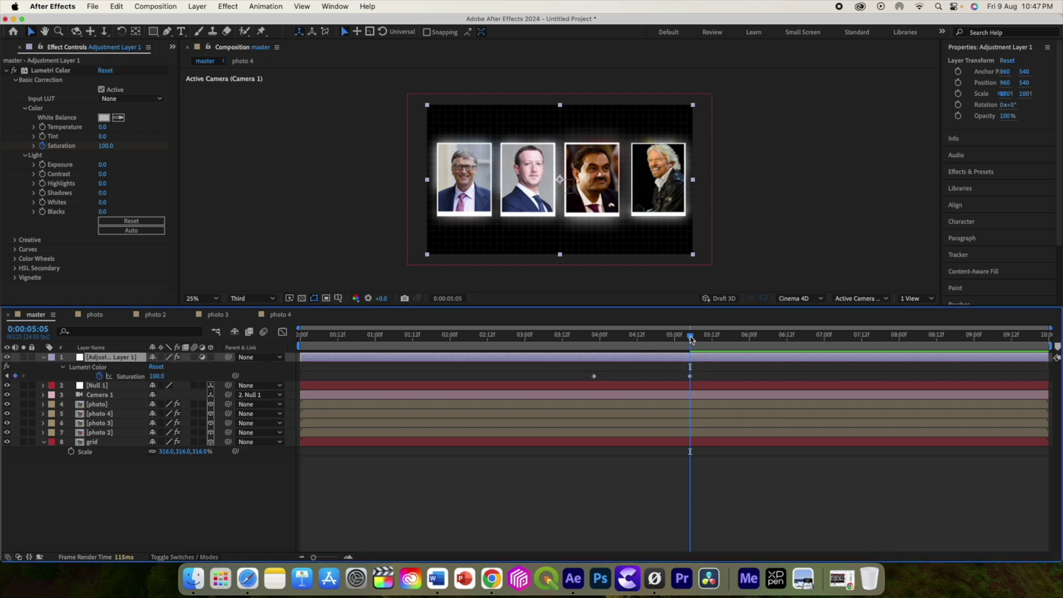
- Keyframe Lumetri Color's Temperature at 0 at 0:00:03:22 and at 34 at 0:00:05:05
{"action": "left_click_drag", "start_coordinate": [692, 340], "coordinate": [595, 345]}
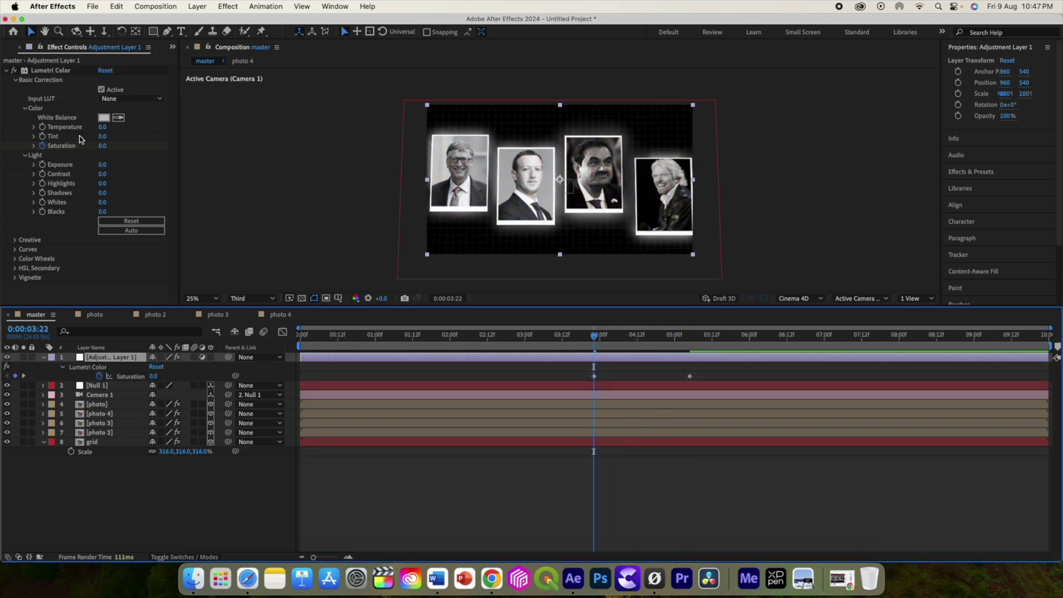
{"action": "left_click", "coordinate": [48, 143]}
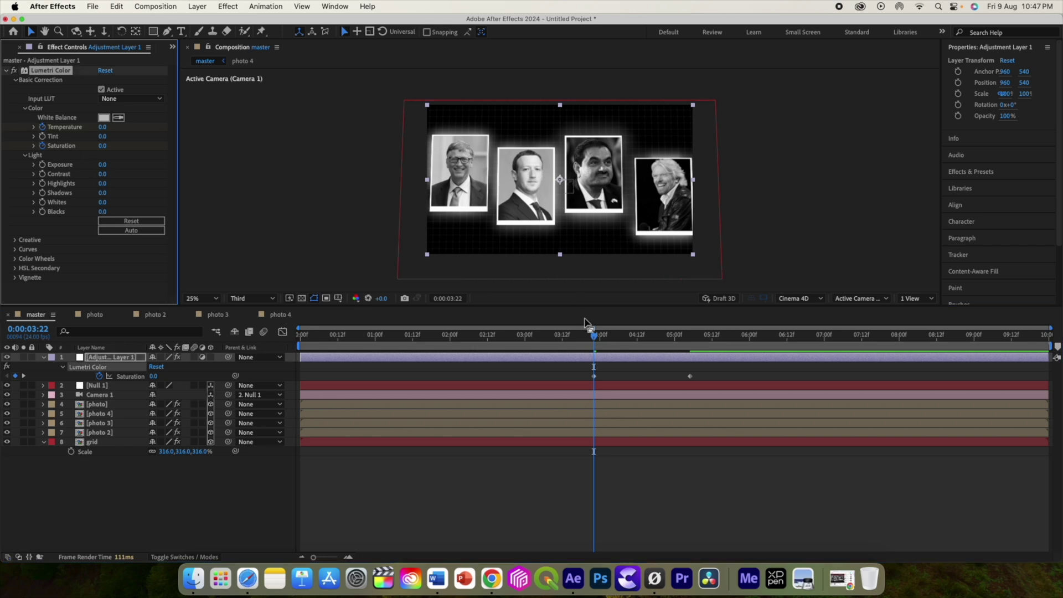
{"action": "left_click_drag", "start_coordinate": [596, 341], "coordinate": [689, 344]}
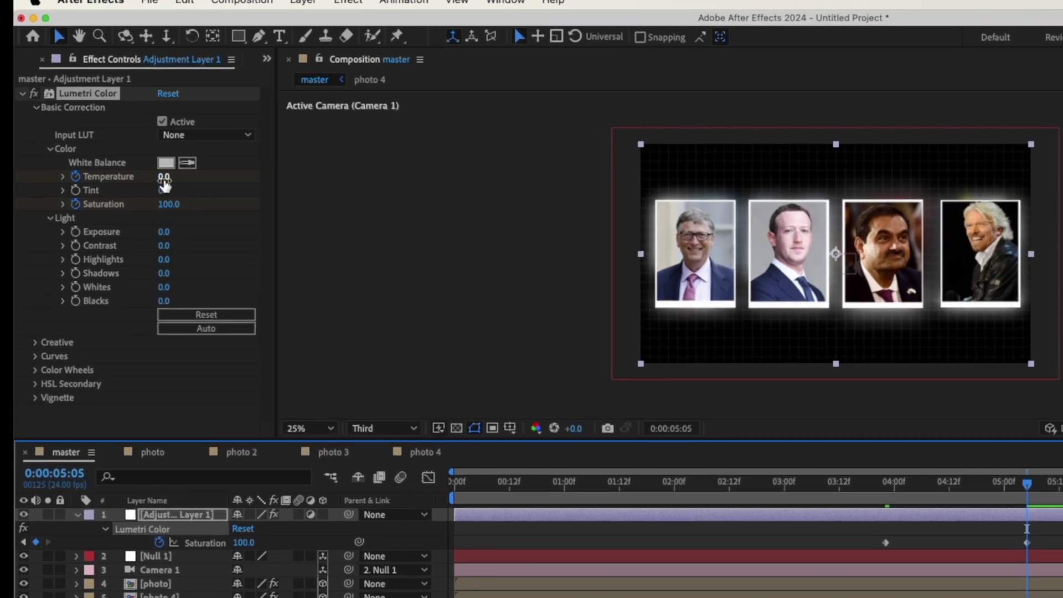
{"action": "left_click_drag", "start_coordinate": [164, 178], "coordinate": [172, 180]}
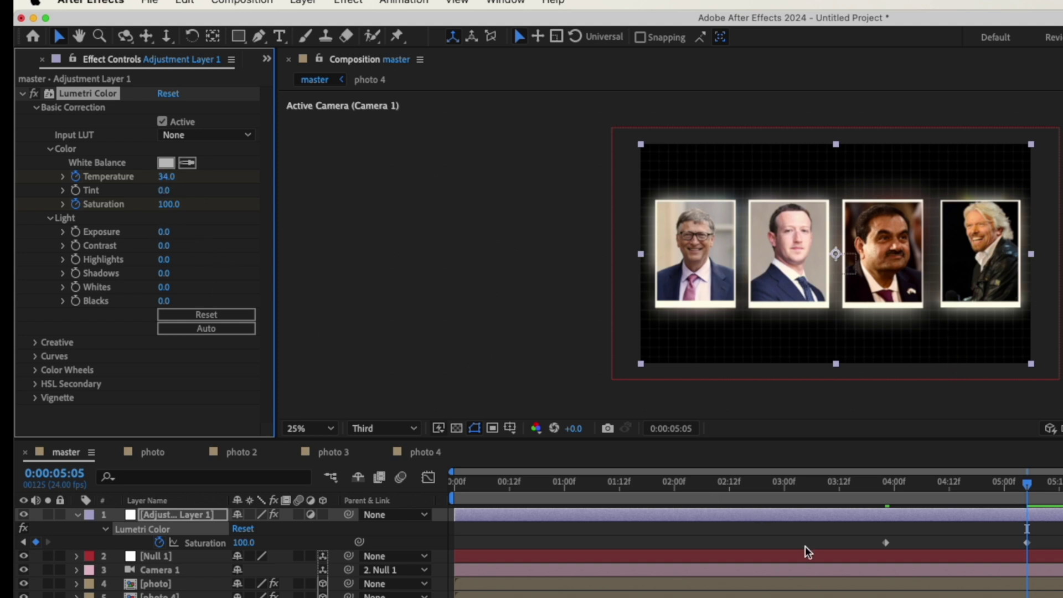
- Scrub back to 0:00:00:00 and rename the Lumetri adjustment layer as color
{"action": "left_click_drag", "start_coordinate": [1028, 484], "coordinate": [772, 490]}
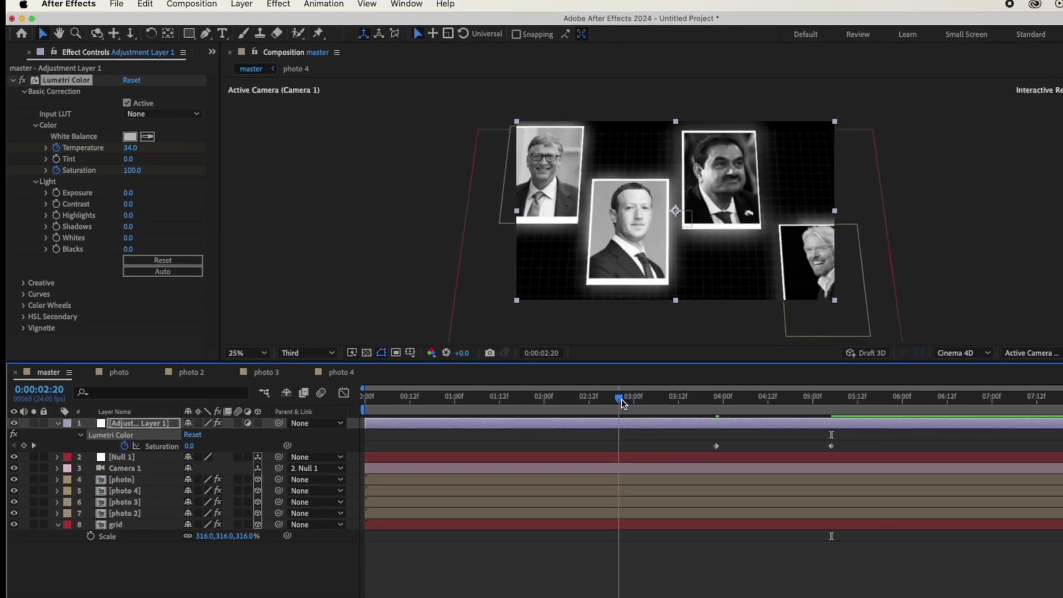
{"action": "left_click_drag", "start_coordinate": [623, 404], "coordinate": [569, 408]}
{"action": "left_click_drag", "start_coordinate": [471, 345], "coordinate": [299, 367]}
{"action": "left_click", "coordinate": [43, 357]}
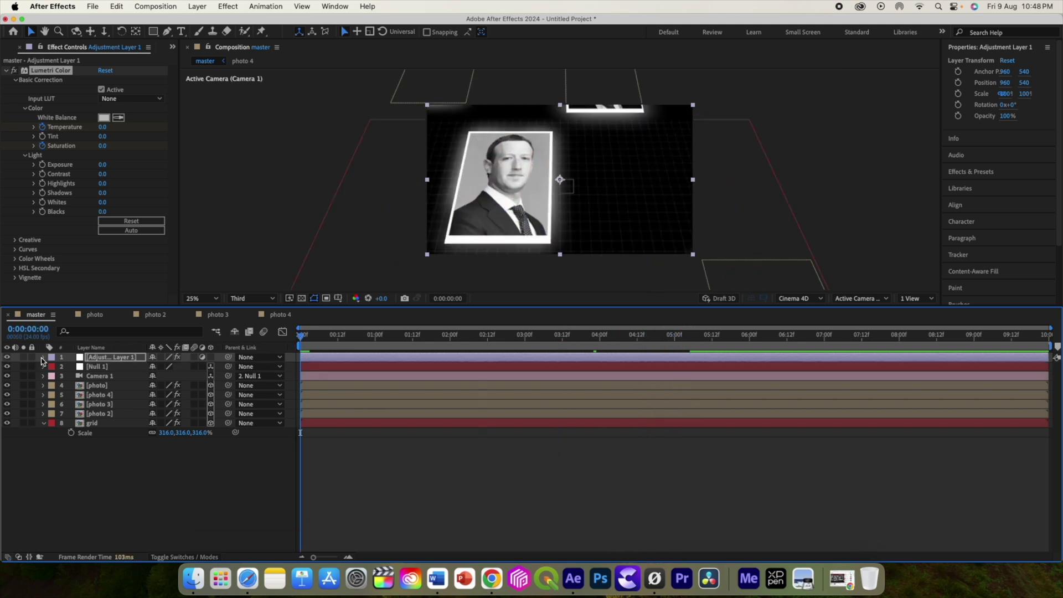
{"action": "left_click", "coordinate": [105, 359]}
{"action": "key", "text": "Return"}
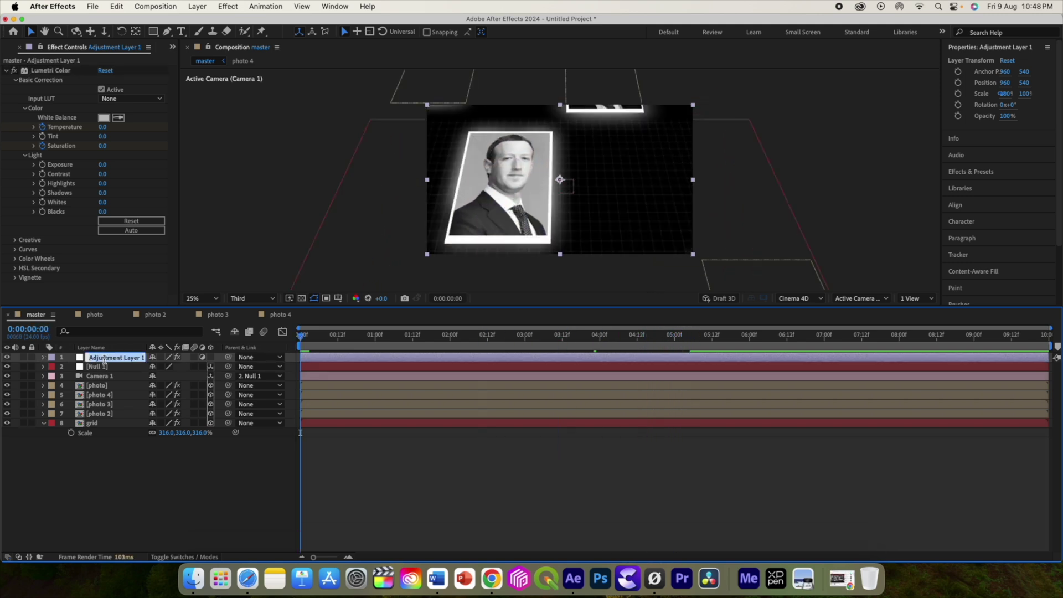
{"action": "type", "text": "color"}
{"action": "key", "text": "Return"}
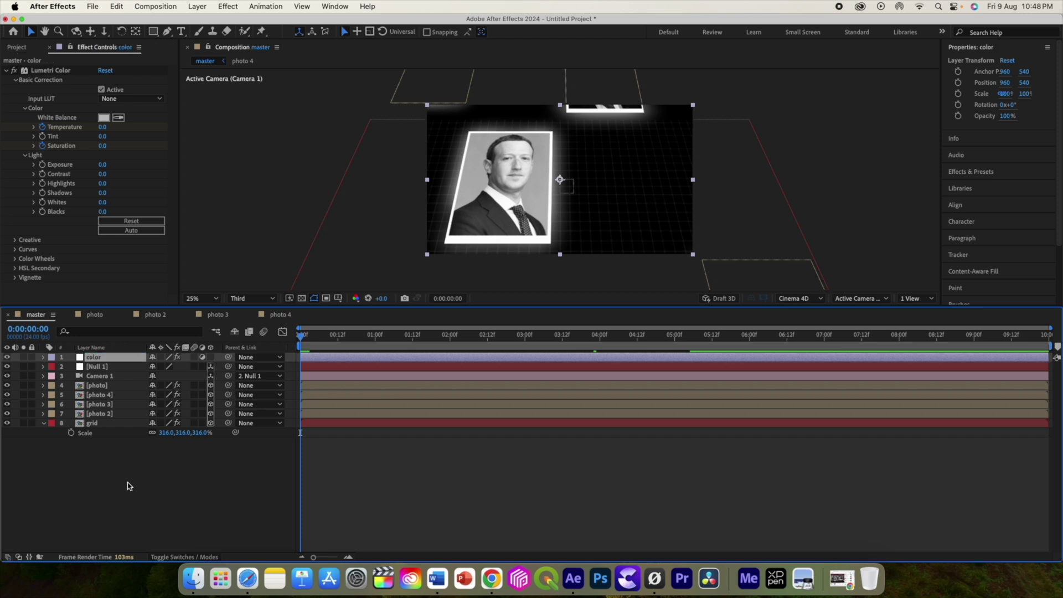
- Add a new adjustment layer at the top of the master composition and name it gauss
{"action": "right_click", "coordinate": [129, 487]}
{"action": "mouse_move", "coordinate": [245, 419]}
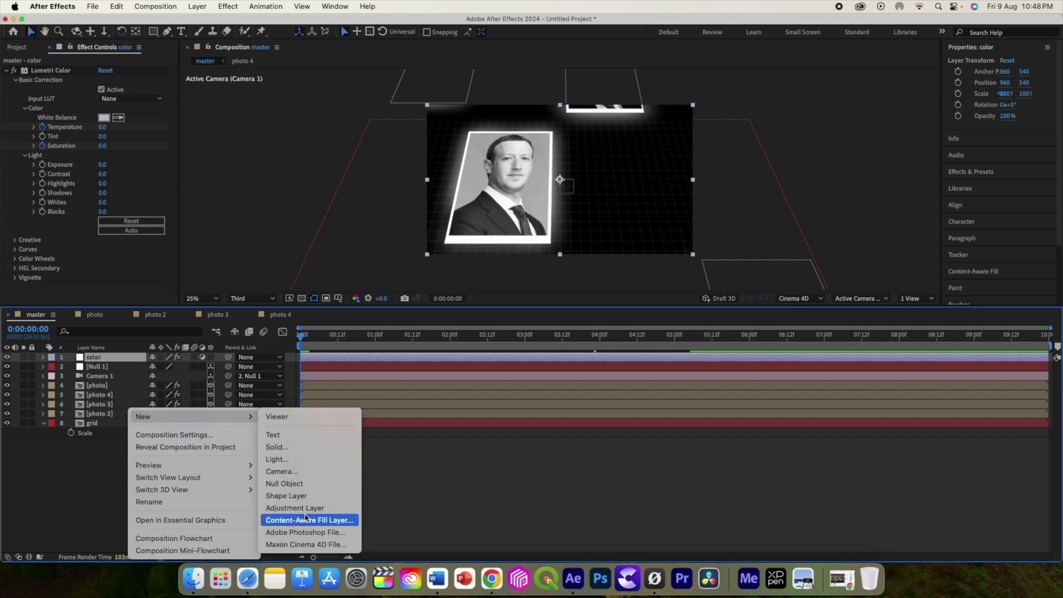
{"action": "left_click", "coordinate": [322, 509]}
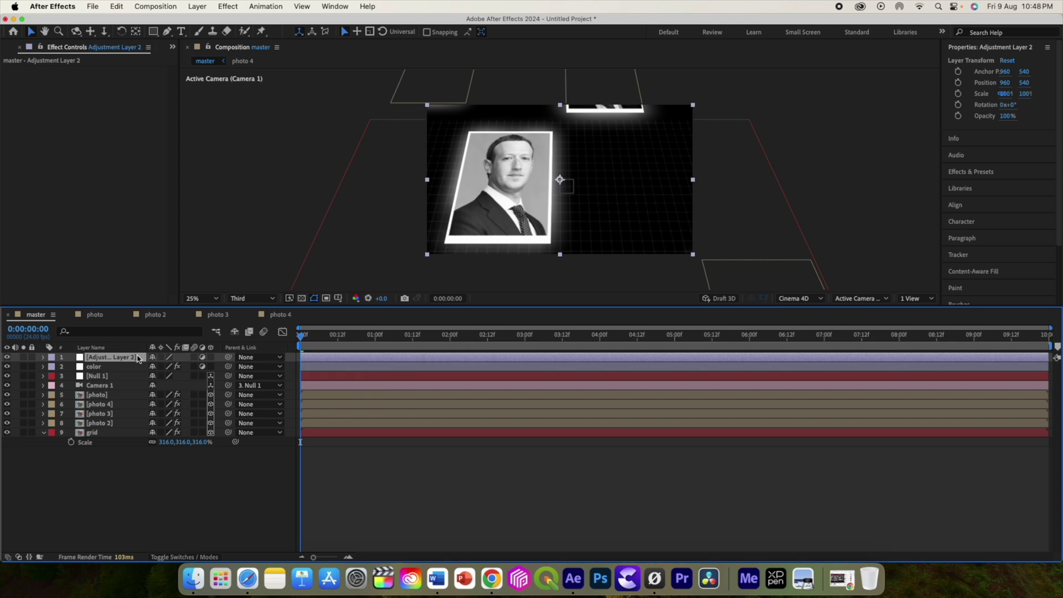
{"action": "key", "text": "Return"}
{"action": "type", "text": "g"}
{"action": "key", "text": "Return"}
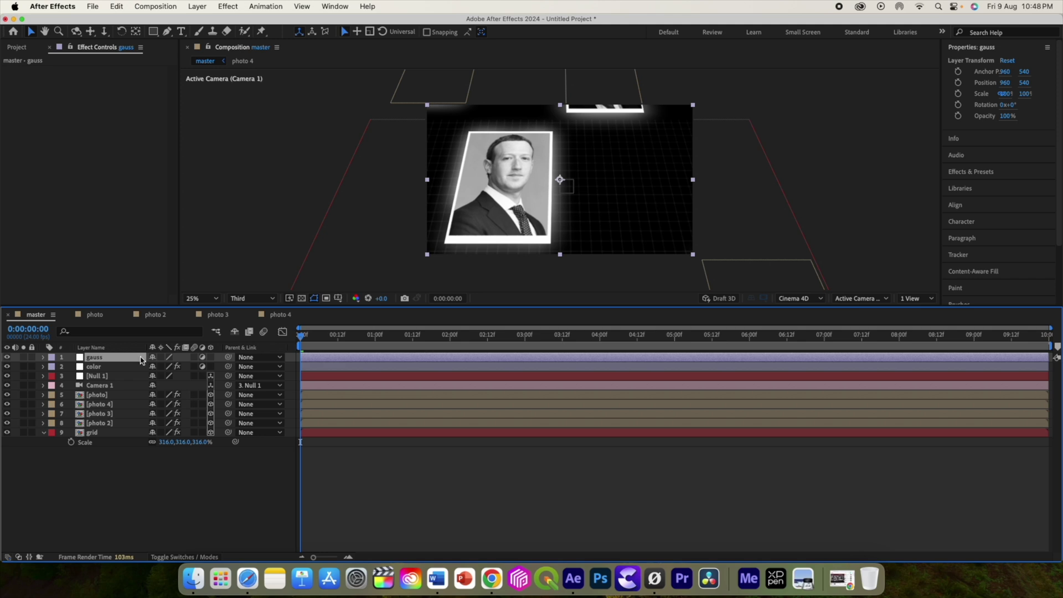
- Apply Gaussian Blur to the gauss layer and set its Blurriness to 23
{"action": "key", "text": "ctrl+space"}
{"action": "type", "text": "gau"}
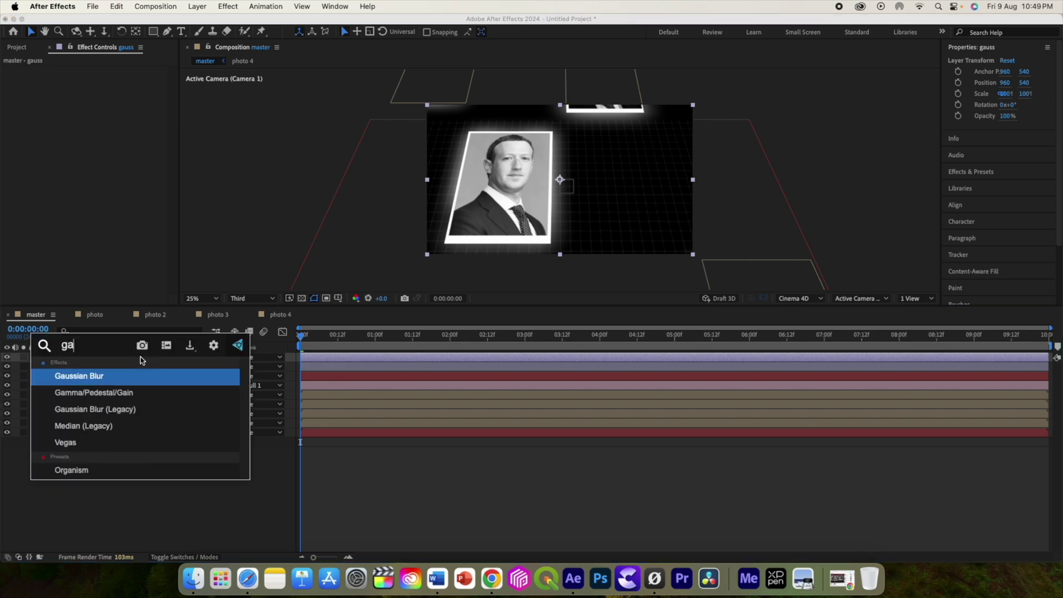
{"action": "left_click", "coordinate": [109, 376]}
{"action": "left_click_drag", "start_coordinate": [102, 81], "coordinate": [216, 94]}
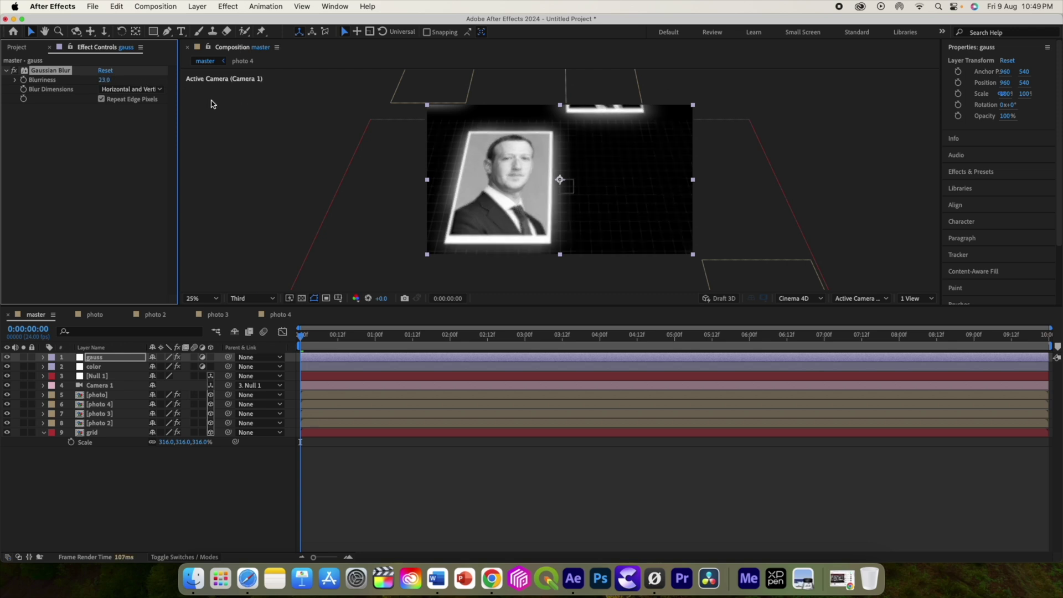
{"action": "left_click", "coordinate": [102, 81]}
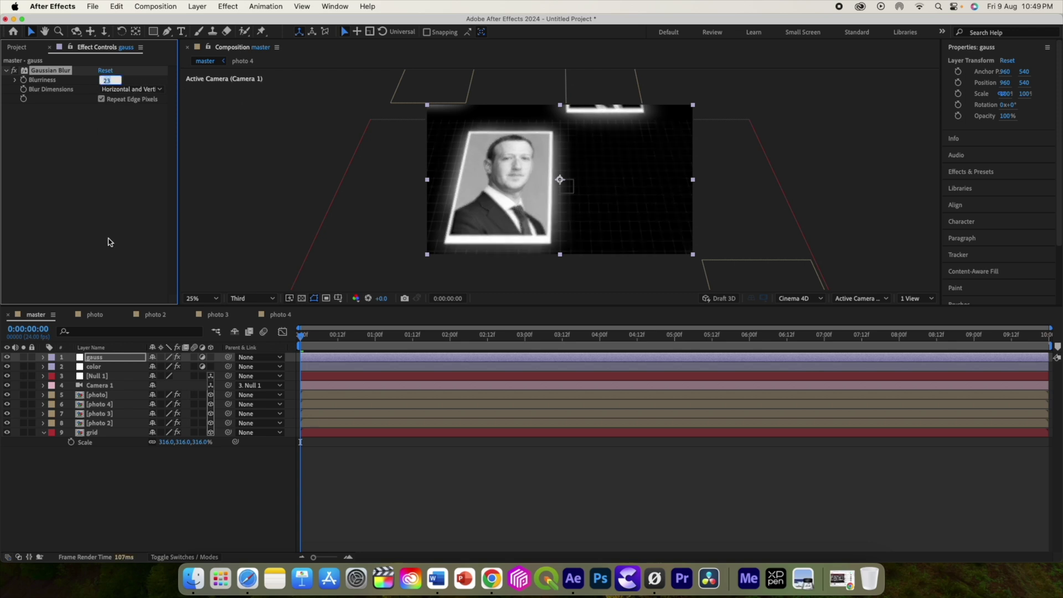
- Add an elliptical mask filling the whole frame to the gauss layer and invert it
{"action": "left_click", "coordinate": [97, 358]}
{"action": "left_click_drag", "start_coordinate": [155, 37], "coordinate": [176, 56]}
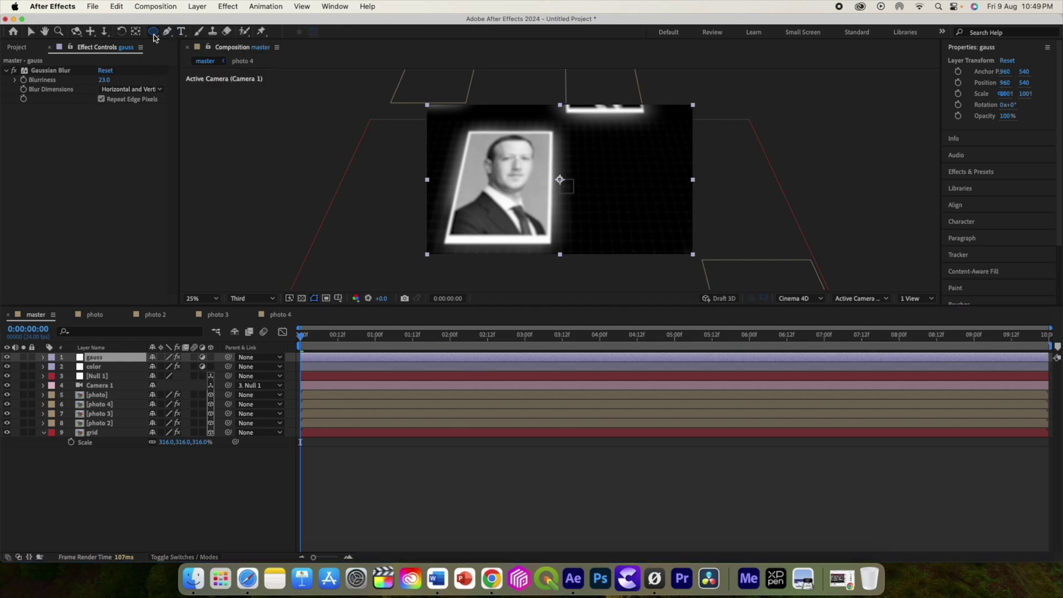
{"action": "double_click", "coordinate": [154, 37]}
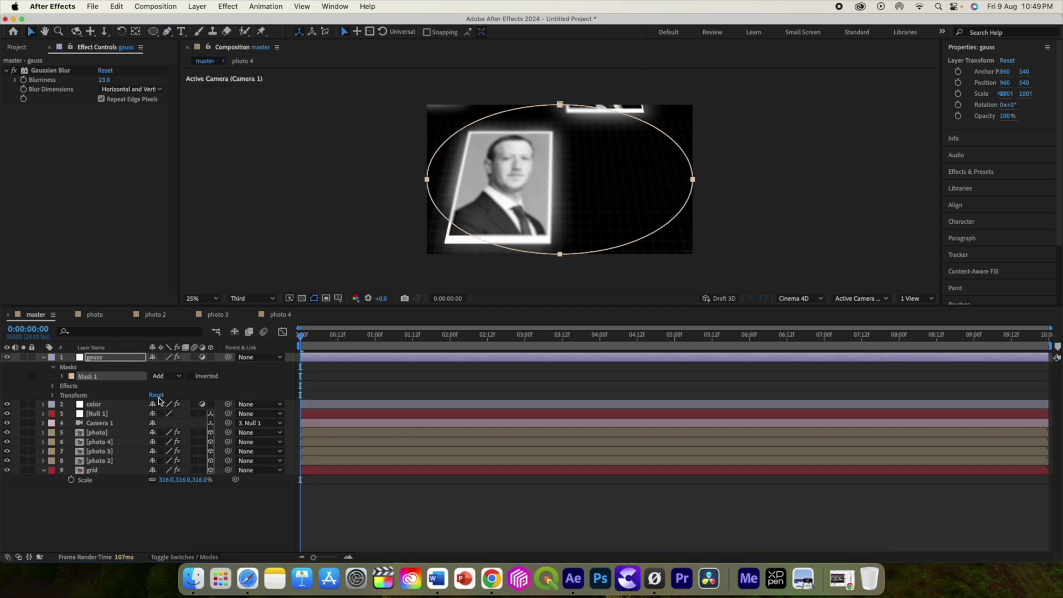
{"action": "left_click", "coordinate": [191, 376]}
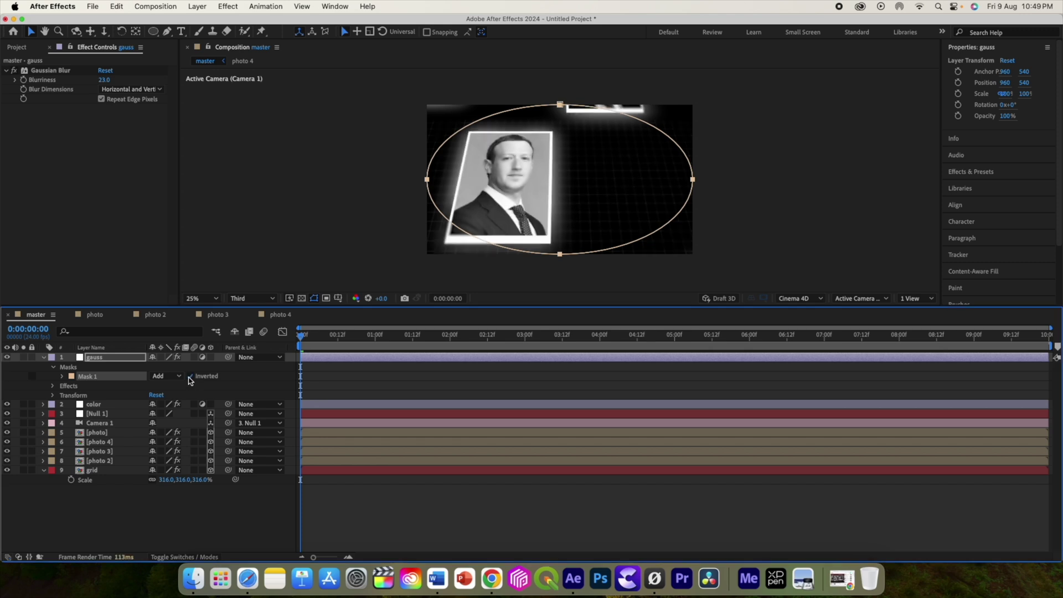
- Set the ellipse mask's feather to 308 pixels and raise the Gaussian Blur's Blurriness to 29.6
{"action": "left_click", "coordinate": [62, 376]}
{"action": "left_click_drag", "start_coordinate": [161, 397], "coordinate": [176, 395]}
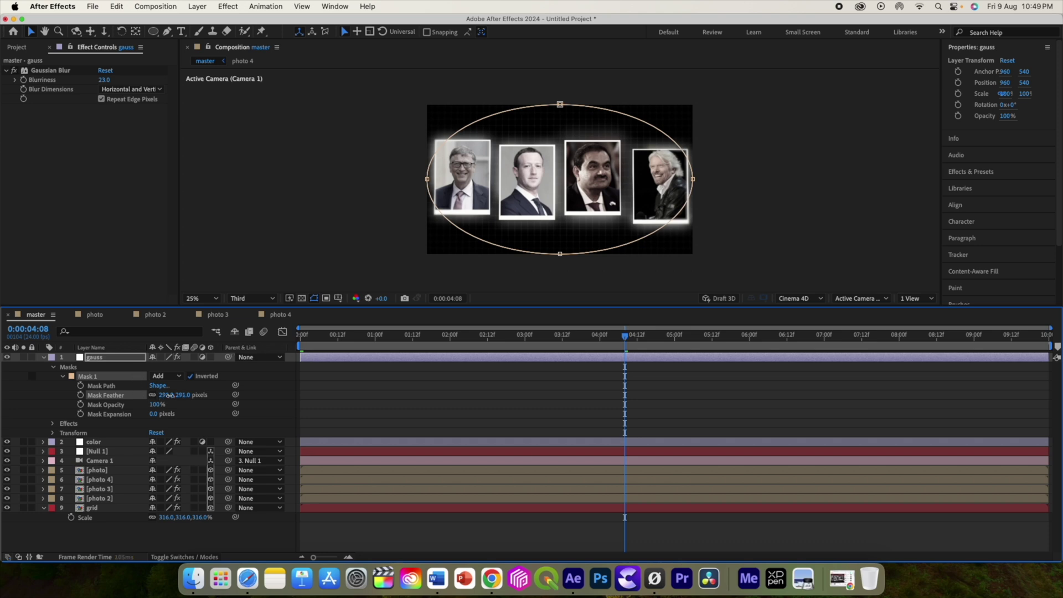
{"action": "left_click_drag", "start_coordinate": [170, 395], "coordinate": [185, 398]}
{"action": "left_click_drag", "start_coordinate": [103, 81], "coordinate": [144, 87]}
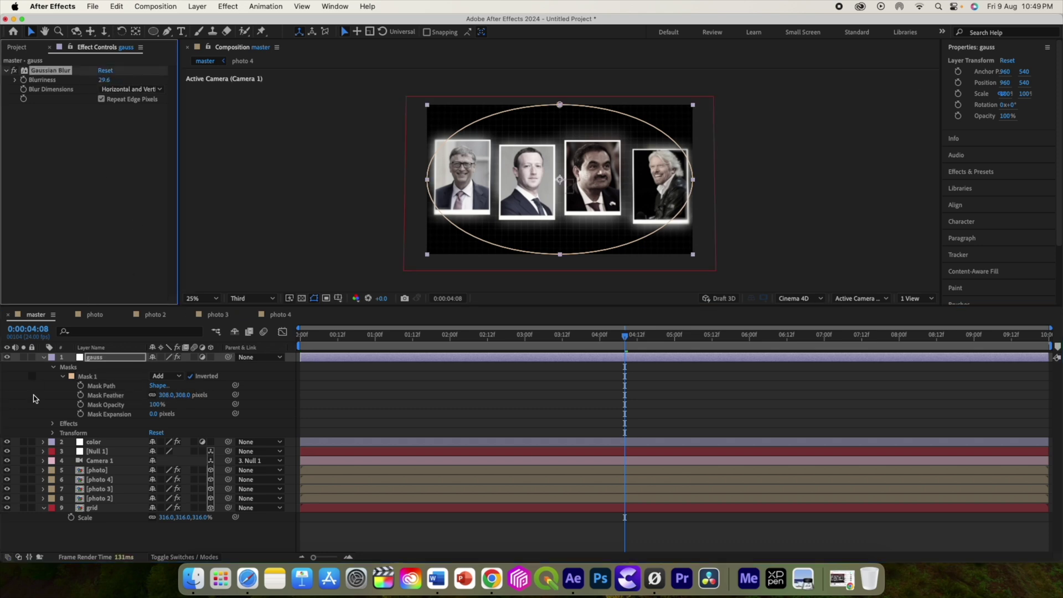
{"action": "left_click", "coordinate": [43, 358]}
{"action": "left_click", "coordinate": [109, 458]}
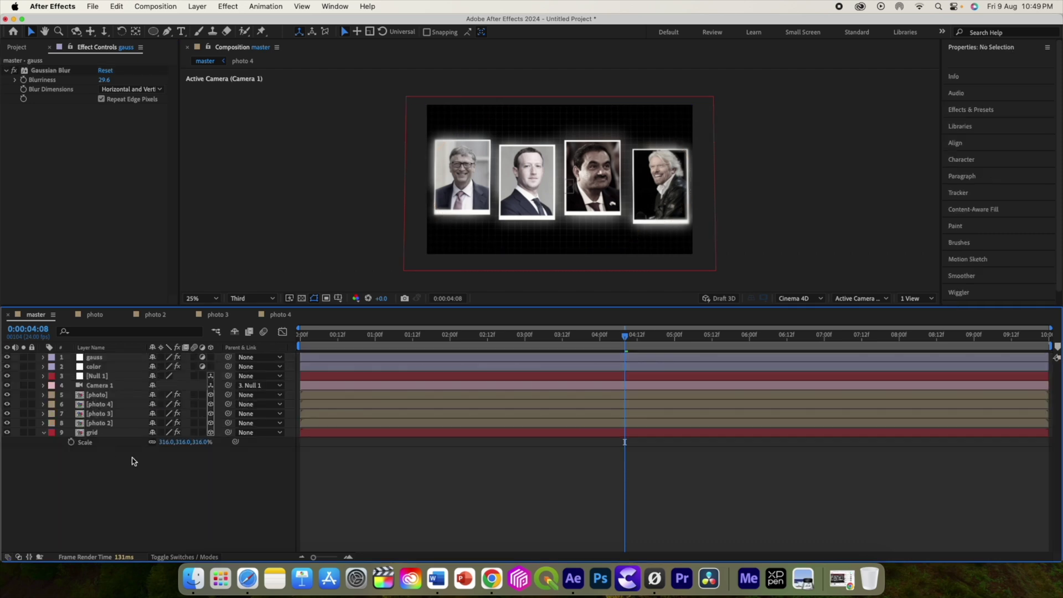
- Add another adjustment layer above all layers and name it vignnet
{"action": "right_click", "coordinate": [122, 489]}
{"action": "mouse_move", "coordinate": [169, 416]}
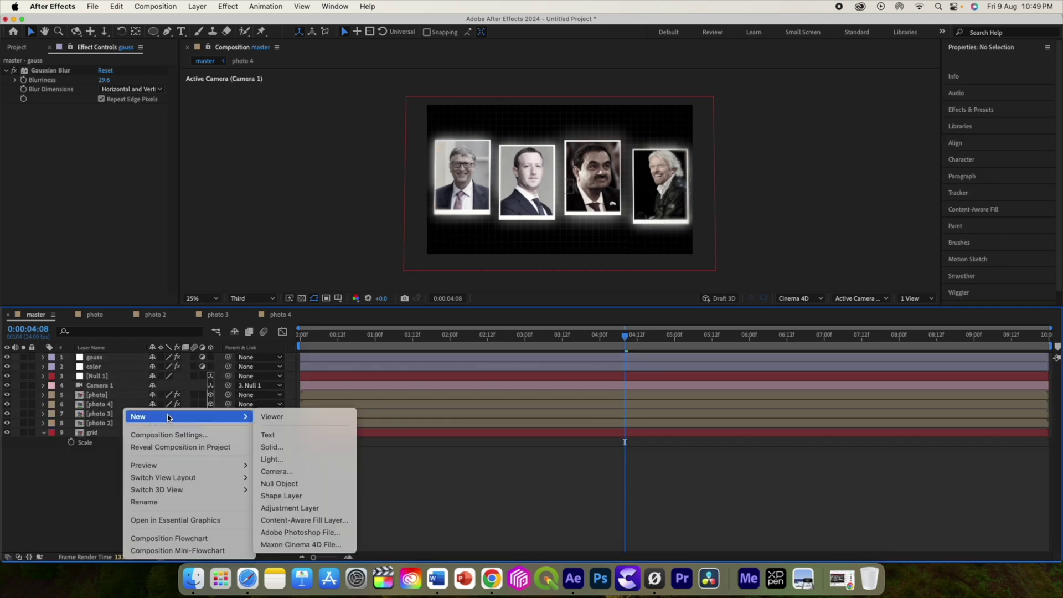
{"action": "left_click", "coordinate": [289, 508]}
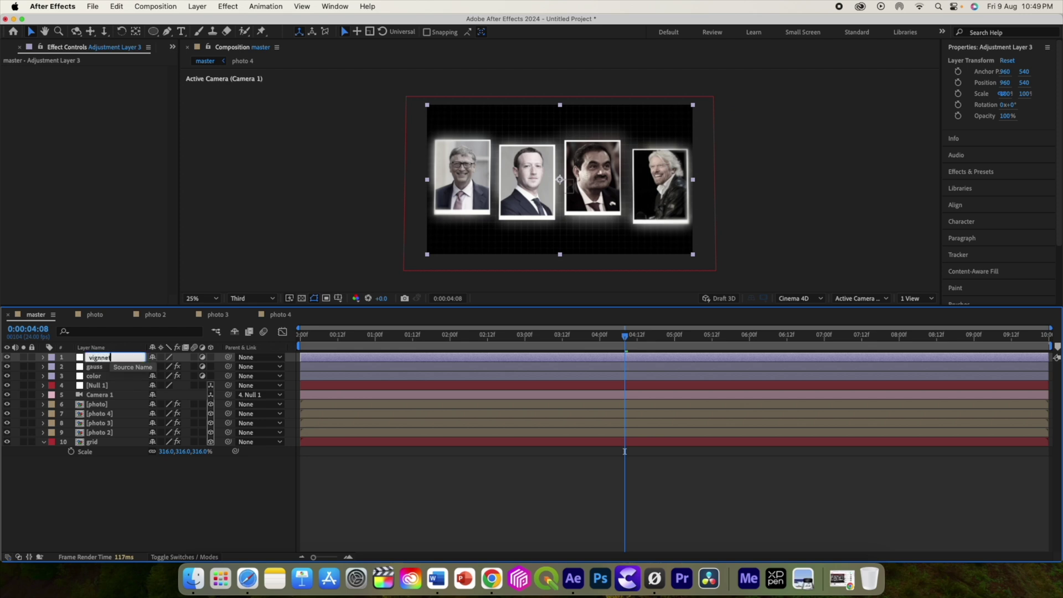
{"action": "key", "text": "Return"}
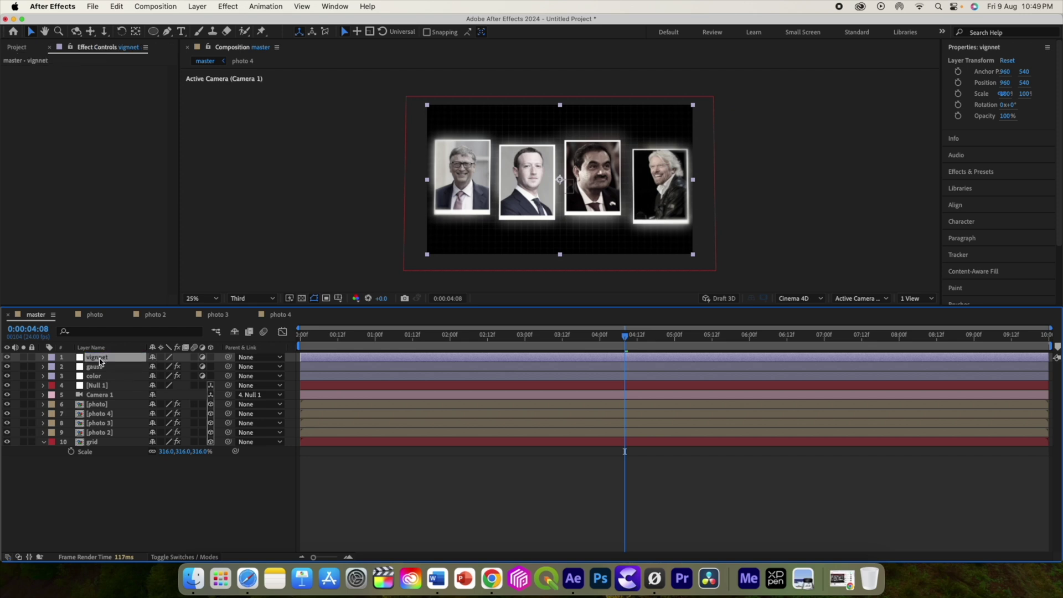
- Apply CC Vignette to the vignnet layer, set its Amount to 179, and scrub to 0:00:05:12 to check it
{"action": "key", "text": "ctrl+space"}
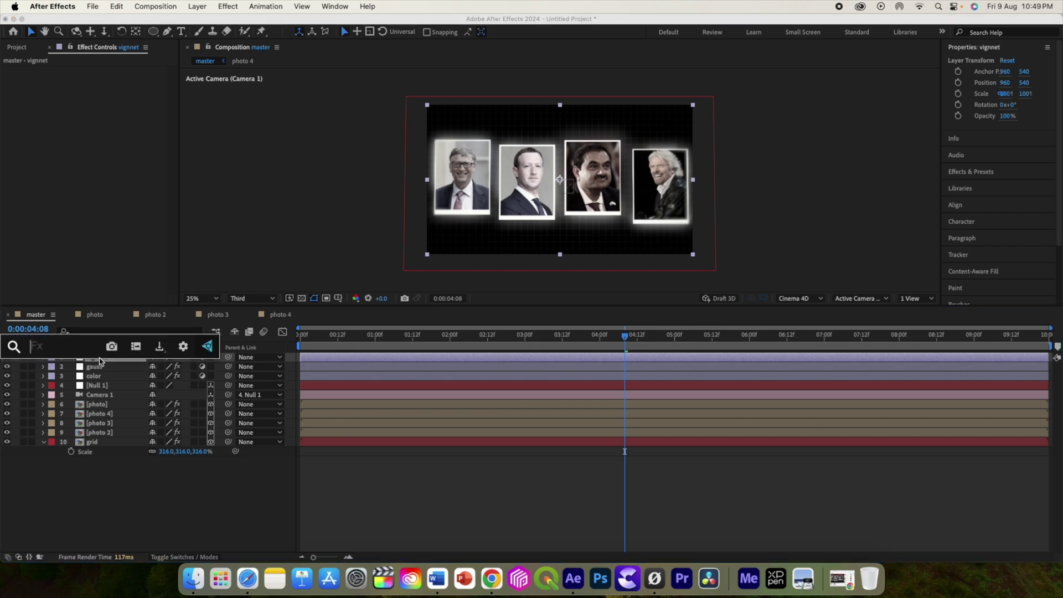
{"action": "type", "text": "vig"}
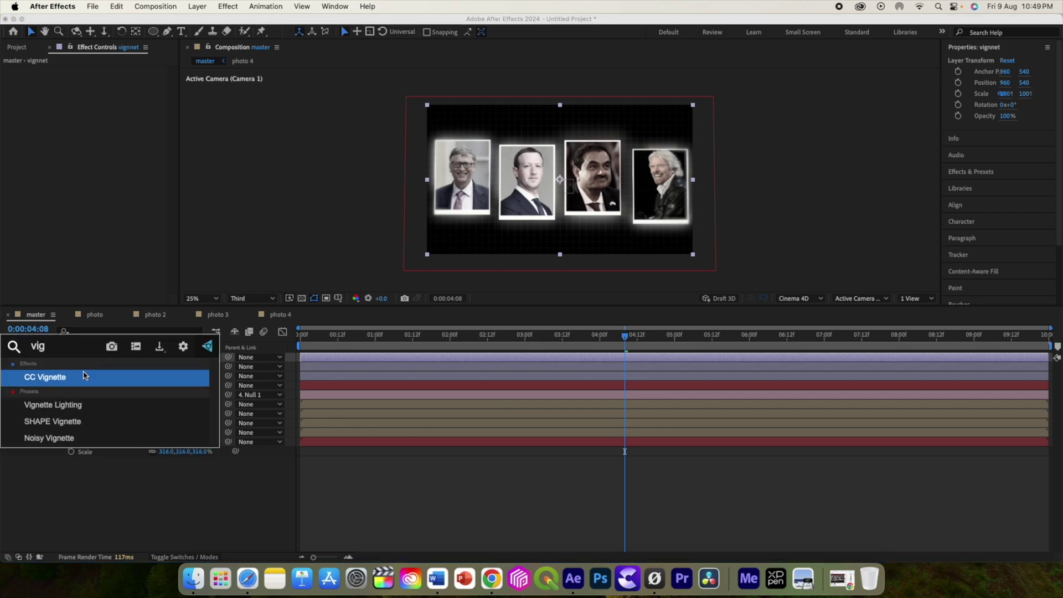
{"action": "left_click", "coordinate": [84, 376]}
{"action": "left_click_drag", "start_coordinate": [105, 80], "coordinate": [159, 92]}
{"action": "left_click_drag", "start_coordinate": [627, 340], "coordinate": [714, 334]}
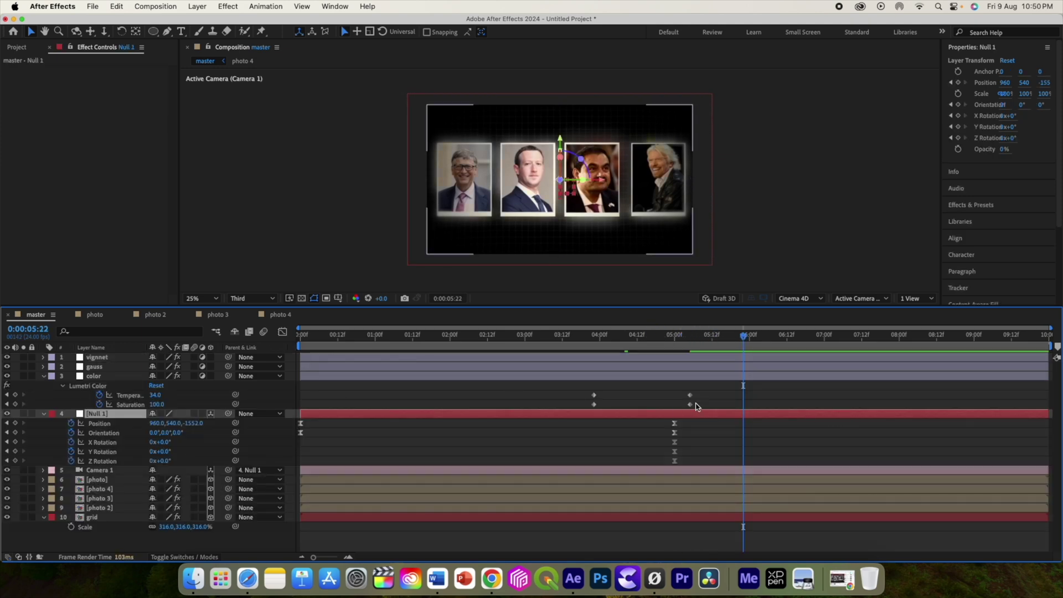
- Move the color layer's Temperature and Saturation keyframes earlier so both pairs precede Null 1's 5-second keyframes, and preview from 0:00:00:00
{"action": "left_click_drag", "start_coordinate": [699, 386], "coordinate": [558, 399]}
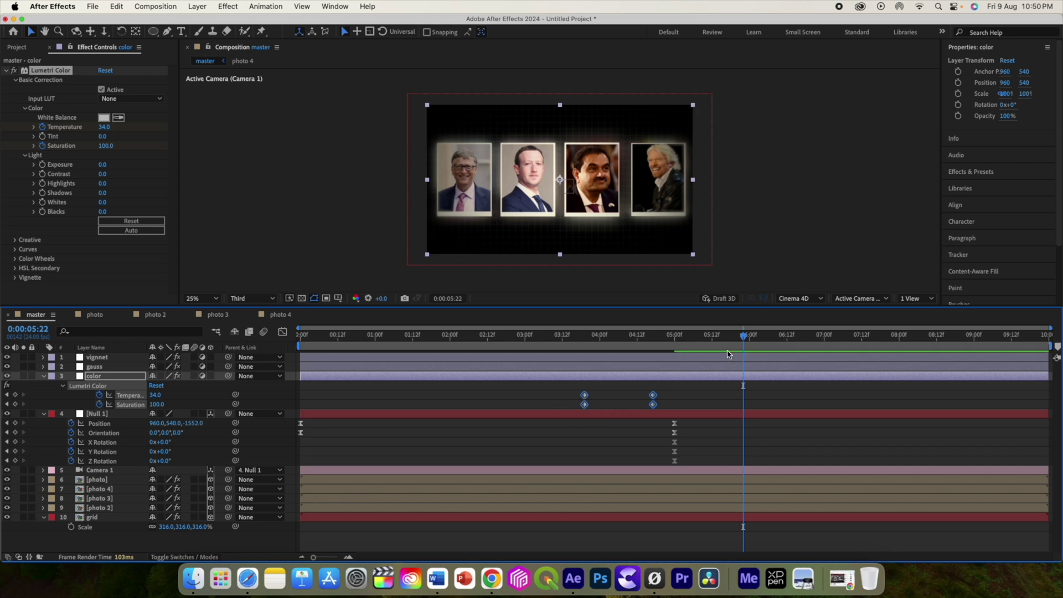
{"action": "left_click_drag", "start_coordinate": [746, 339], "coordinate": [263, 337]}
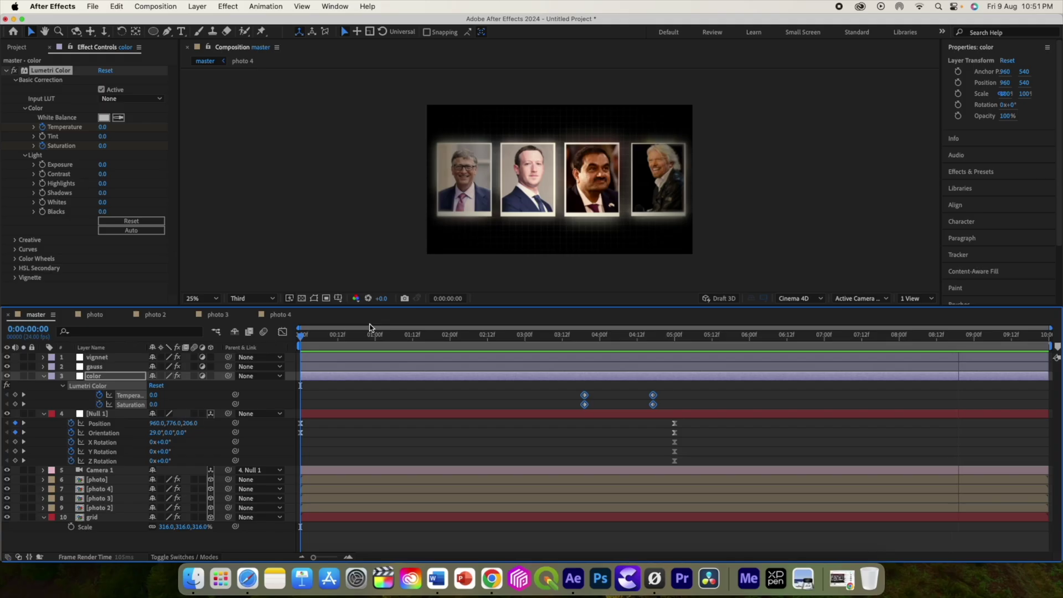
{"action": "key", "text": "space"}
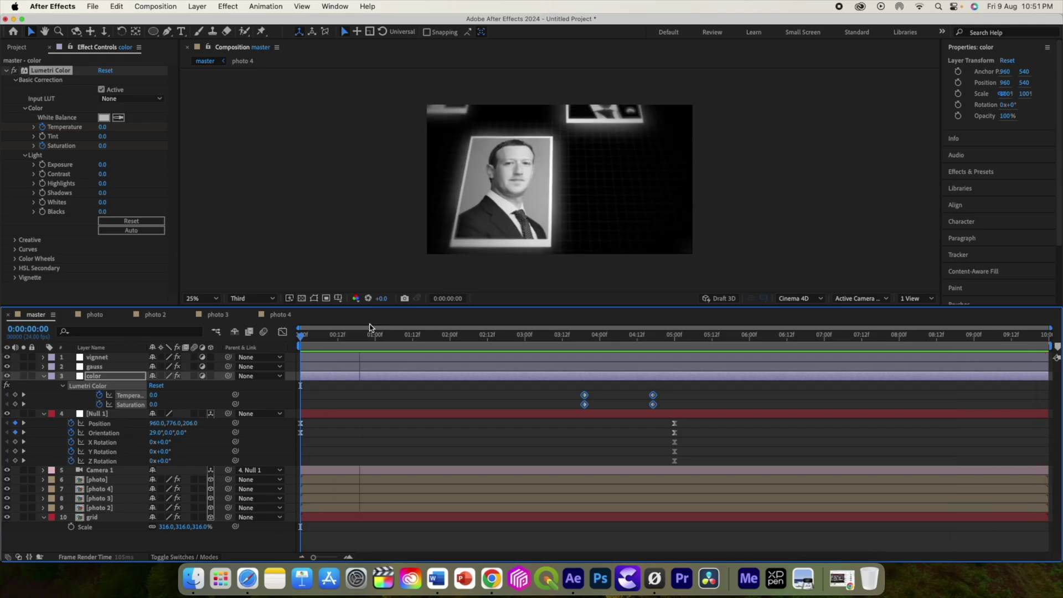